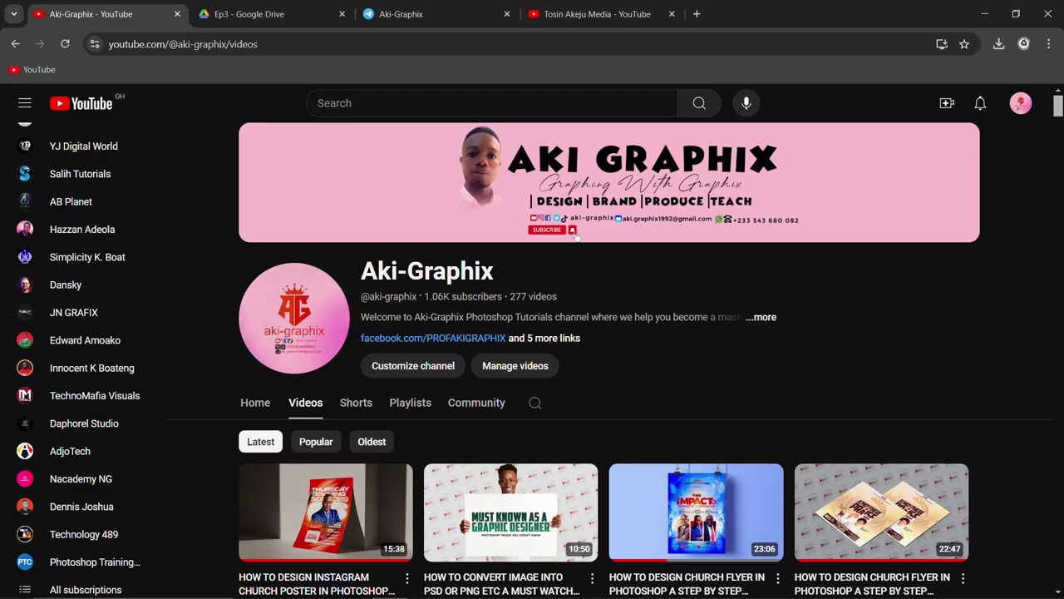
pyautogui.scroll(-19, 575, 237)
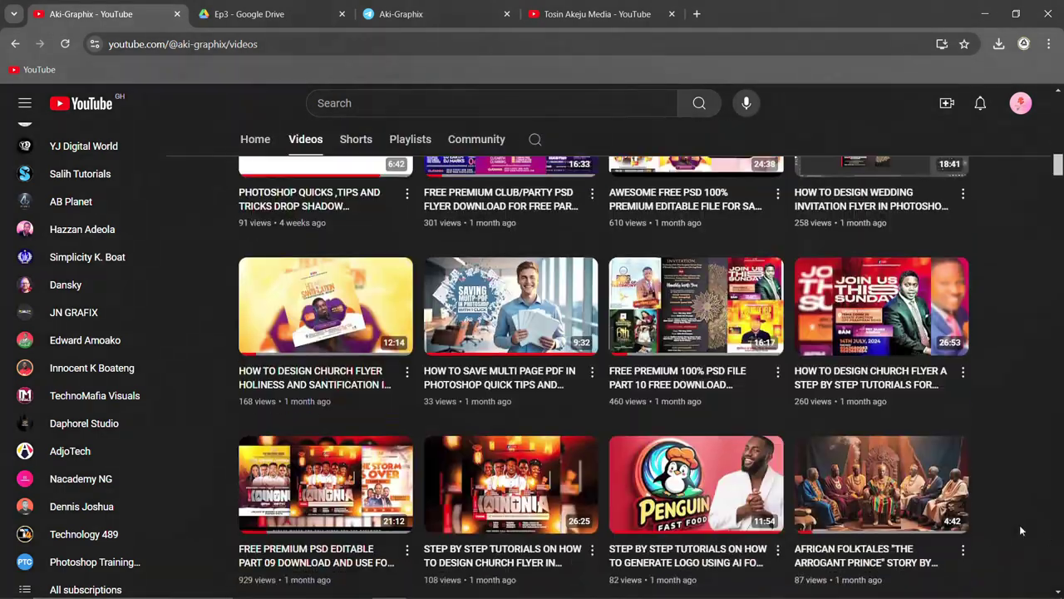
pyautogui.scroll(-15, 1021, 530)
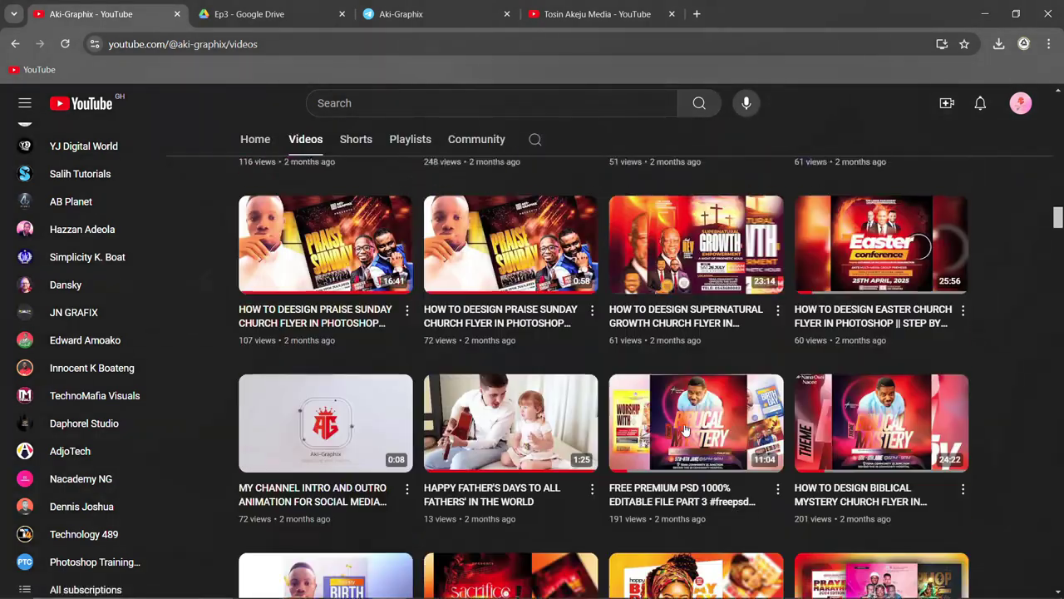
pyautogui.scroll(-3, 685, 429)
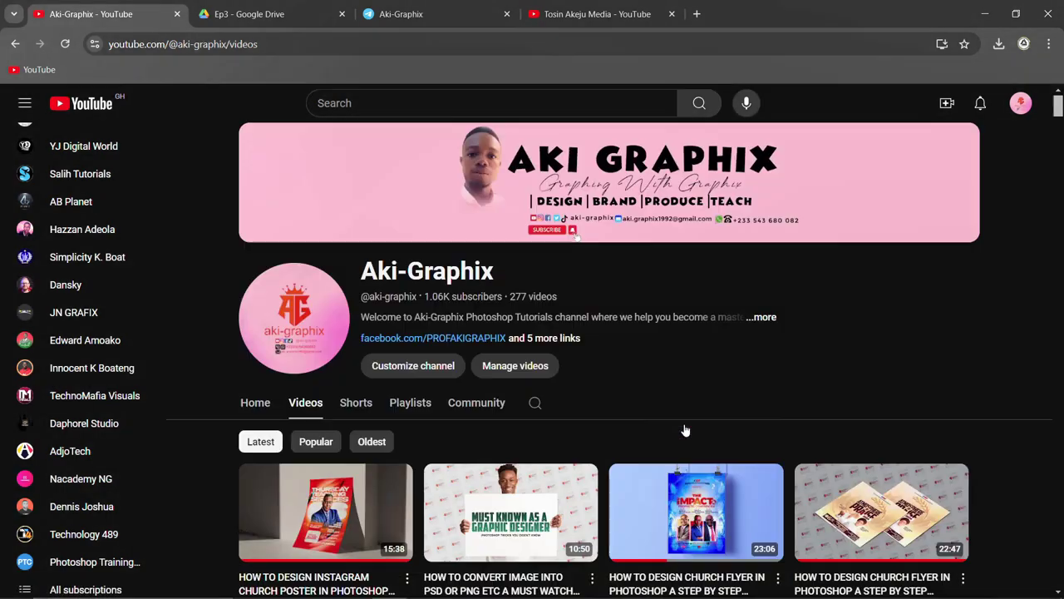
pyautogui.scroll(-10, 684, 427)
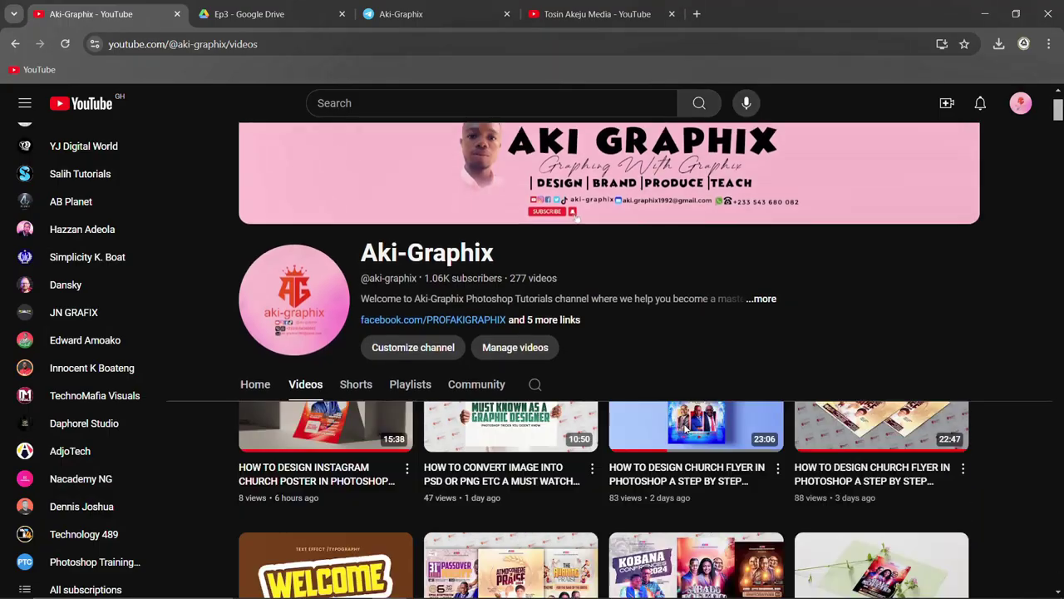
pyautogui.scroll(-15, 683, 427)
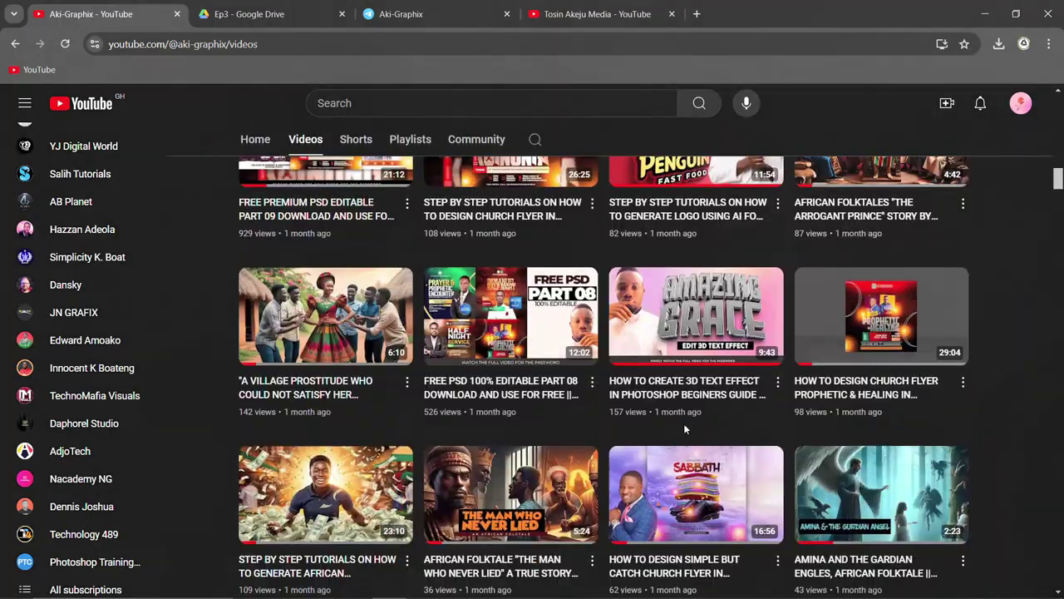
pyautogui.scroll(-15, 689, 430)
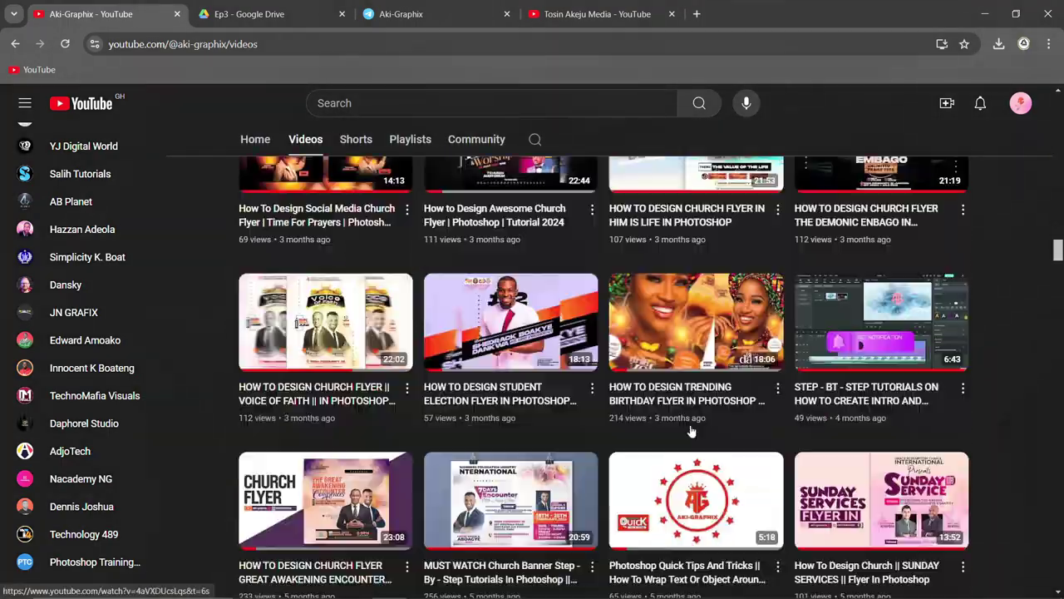
pyautogui.scroll(-15, 691, 430)
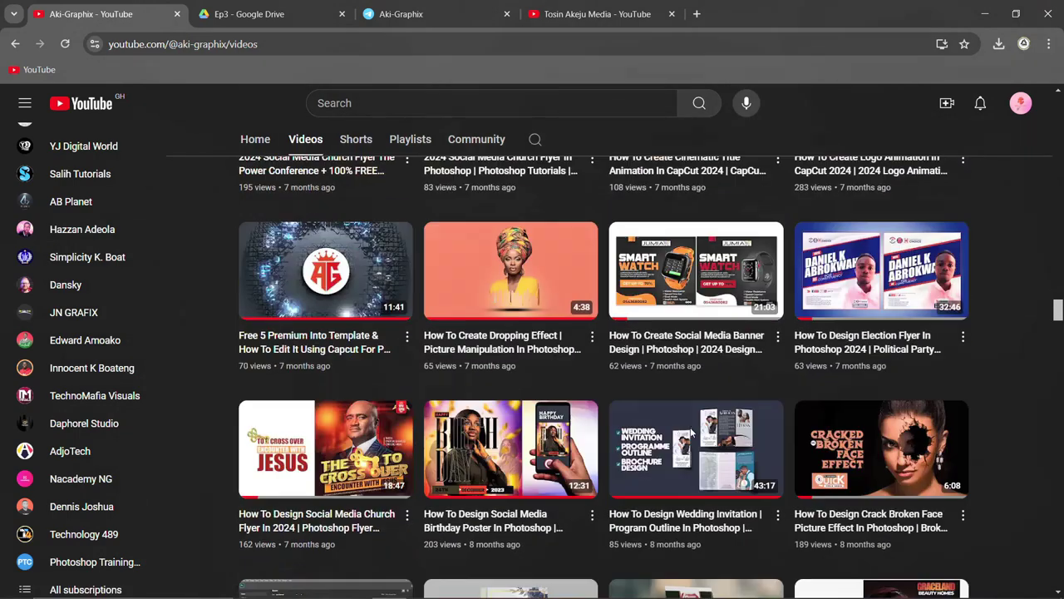
pyautogui.scroll(-6, 691, 456)
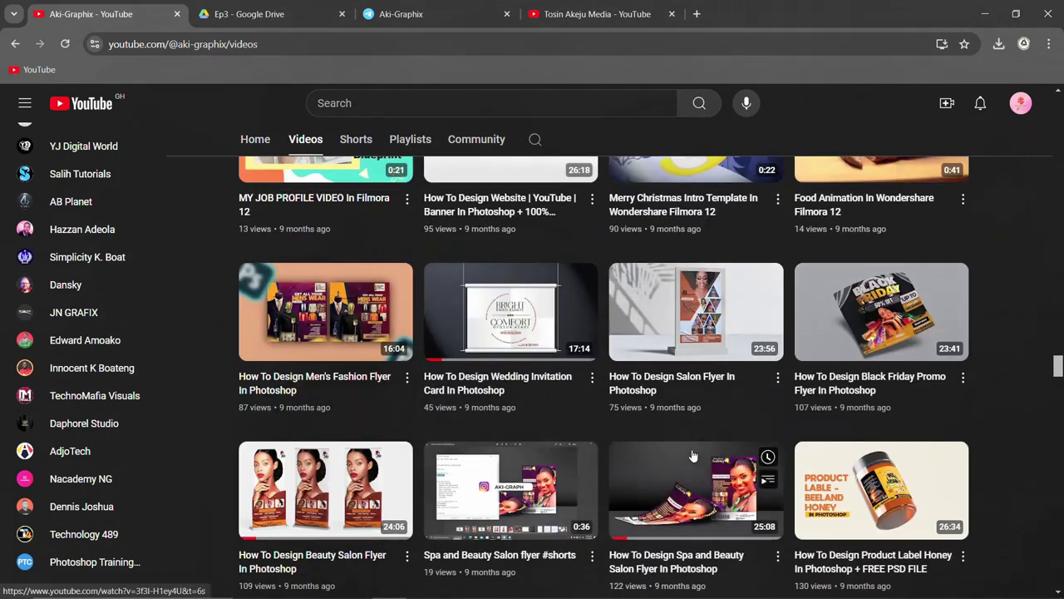
pyautogui.scroll(-4, 692, 456)
pyautogui.scroll(-4, 693, 456)
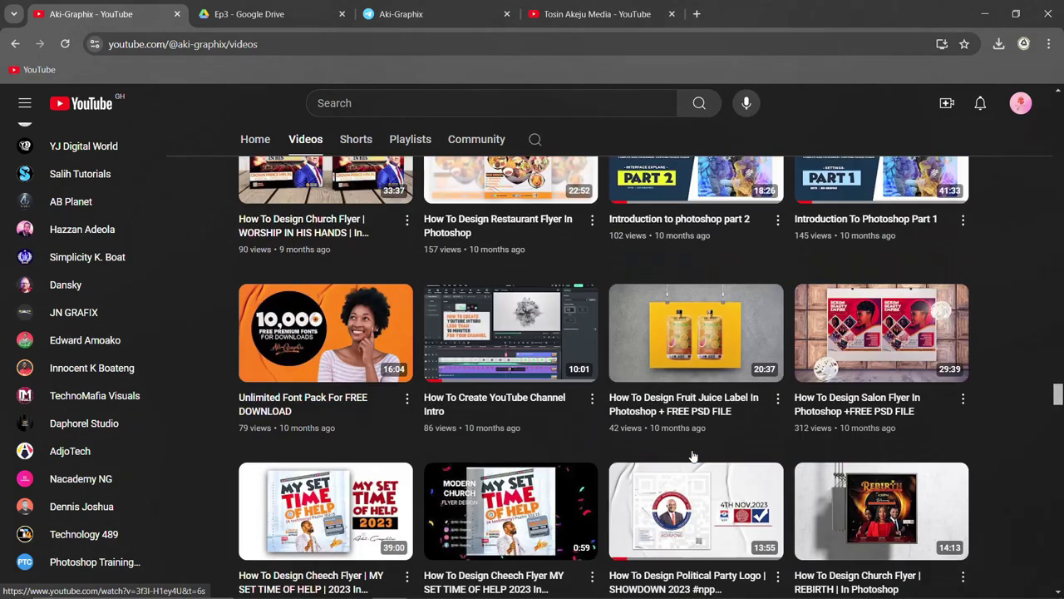
pyautogui.scroll(-17, 693, 456)
pyautogui.scroll(-17, 692, 455)
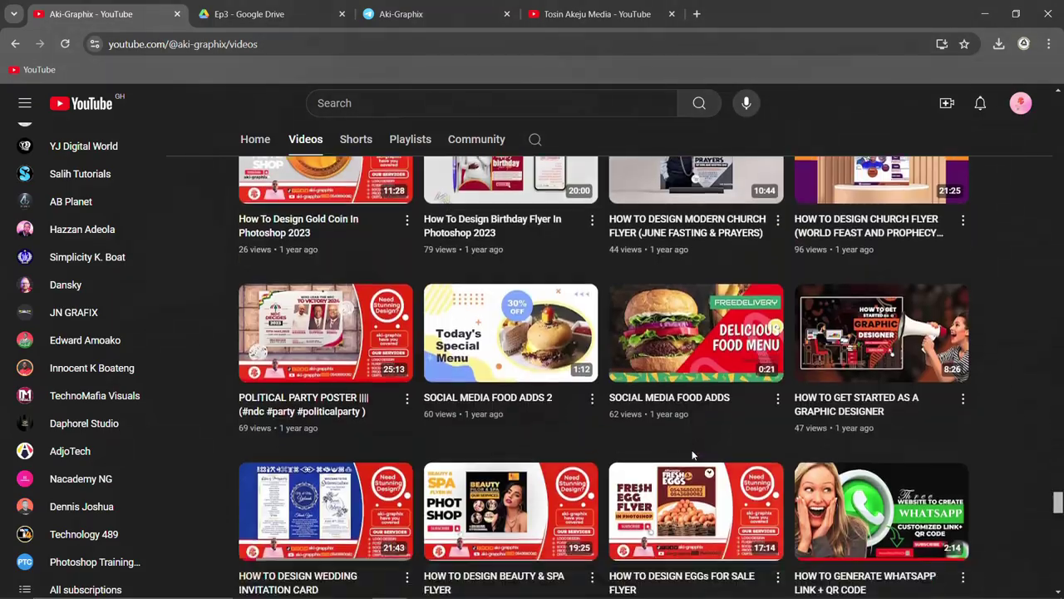
pyautogui.scroll(-17, 692, 454)
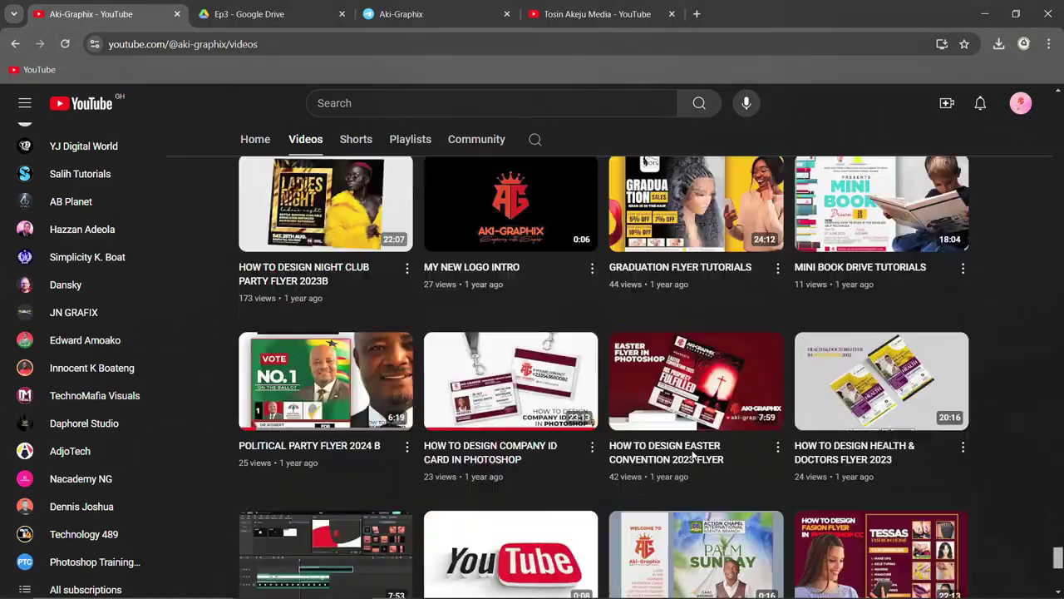
pyautogui.scroll(-5, 691, 450)
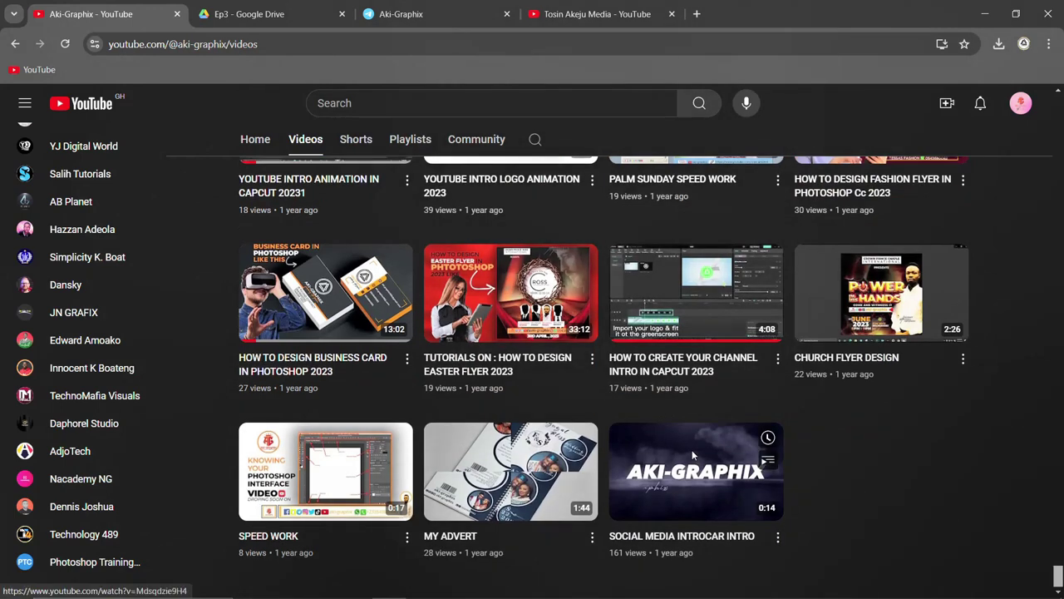
pyautogui.scroll(3, 691, 450)
pyautogui.scroll(-3, 748, 467)
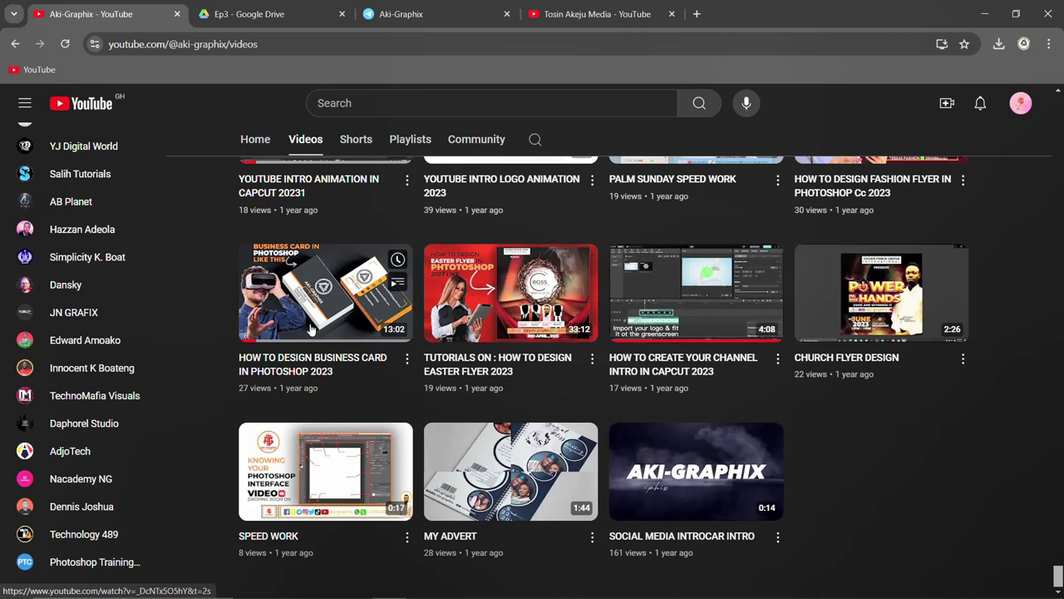
pyautogui.scroll(2, 499, 316)
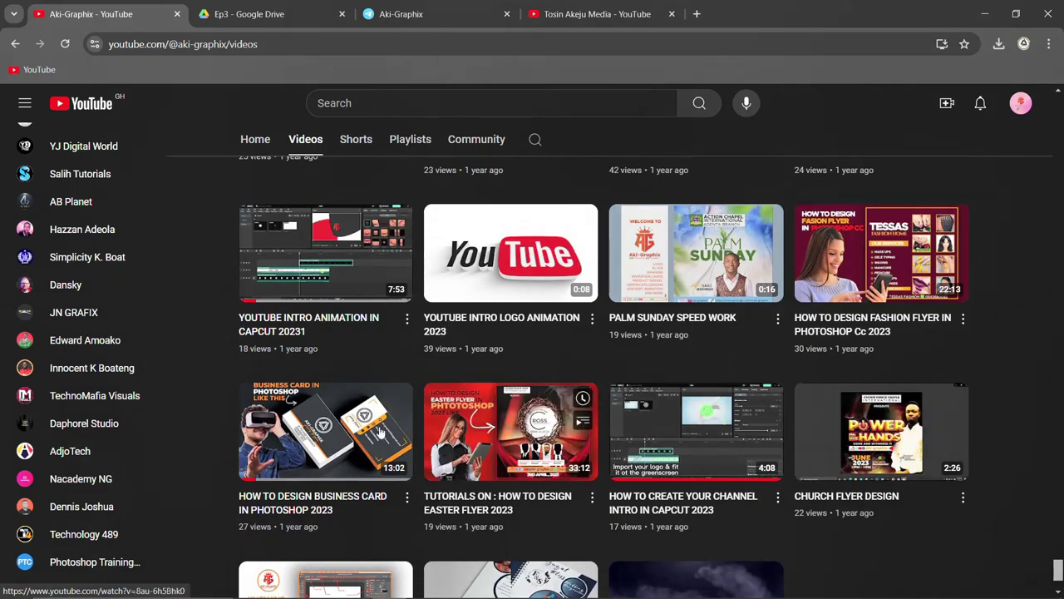
pyautogui.scroll(3, 436, 436)
pyautogui.scroll(-5, 432, 399)
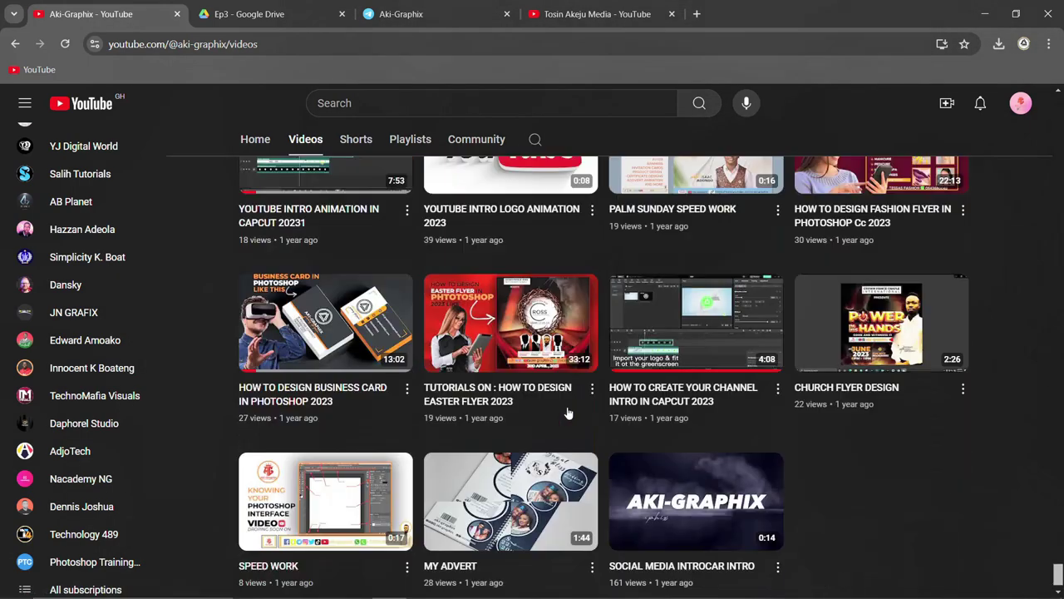
pyautogui.scroll(4, 796, 291)
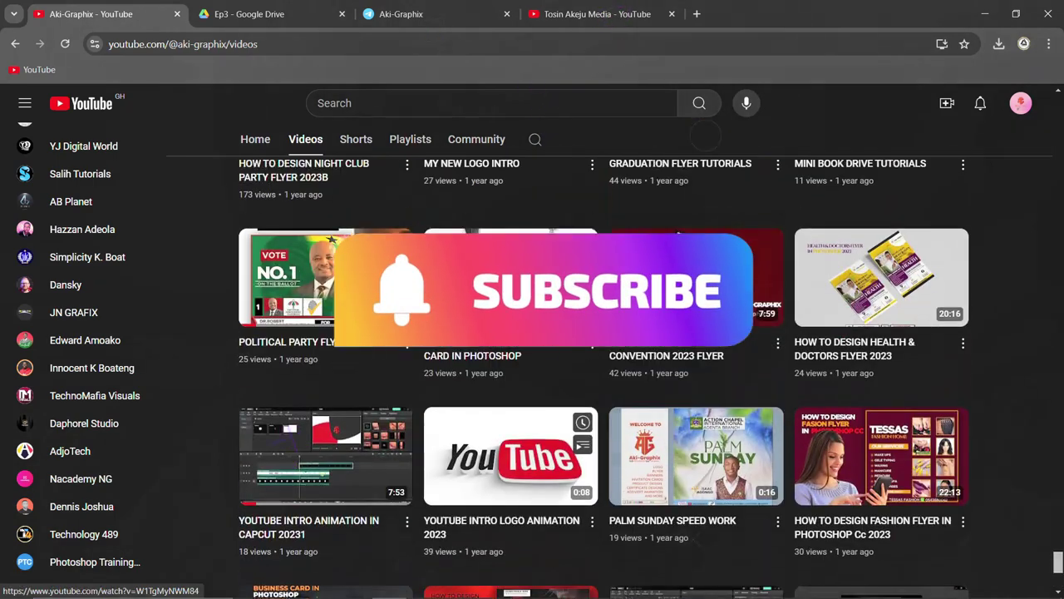
pyautogui.scroll(7, 796, 291)
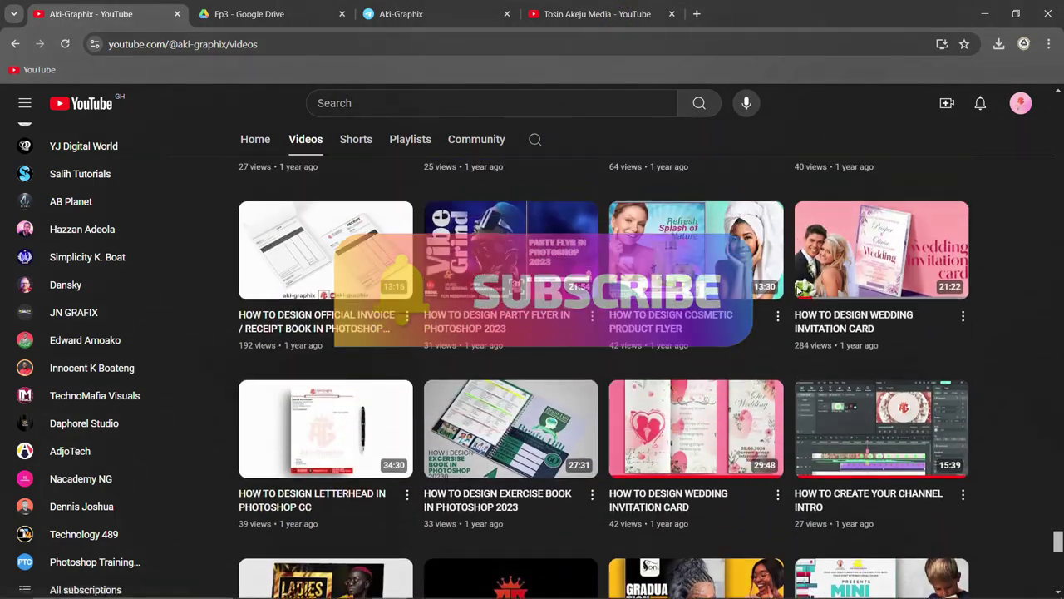
pyautogui.scroll(6, 796, 289)
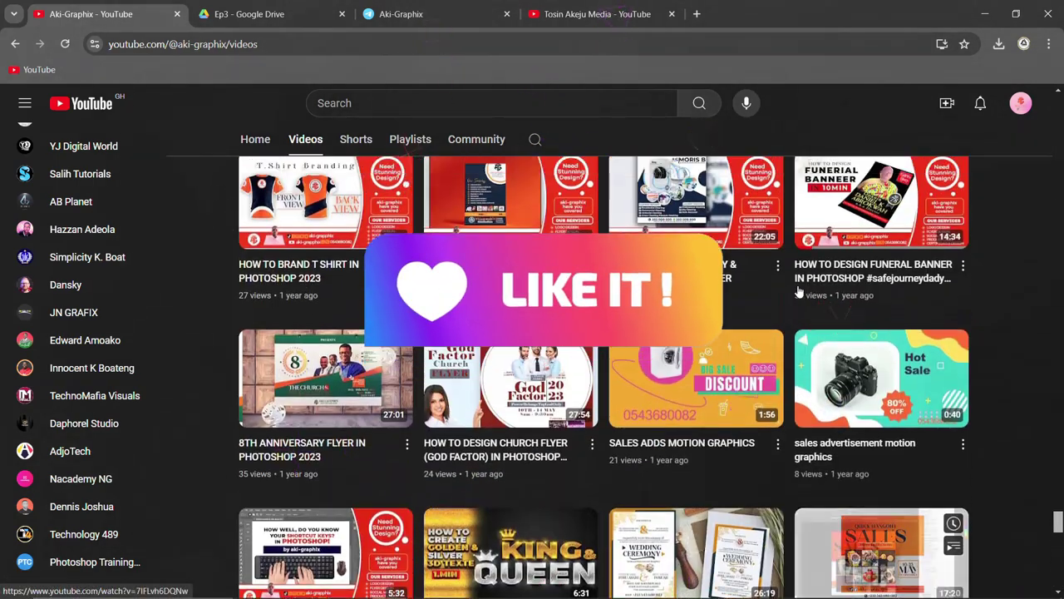
pyautogui.scroll(1, 796, 289)
pyautogui.scroll(-4, 796, 291)
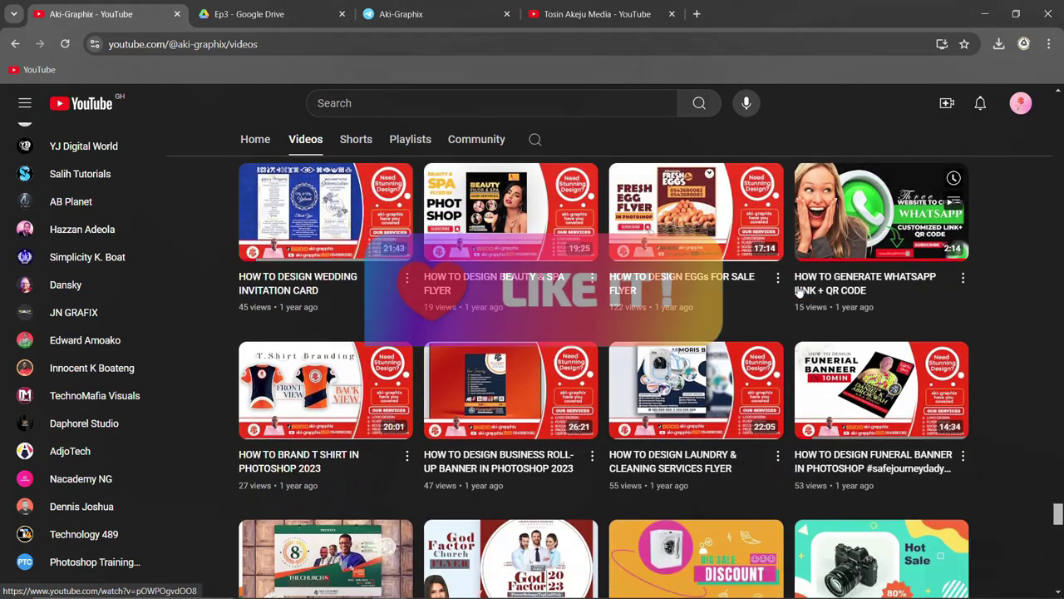
pyautogui.scroll(-10, 798, 291)
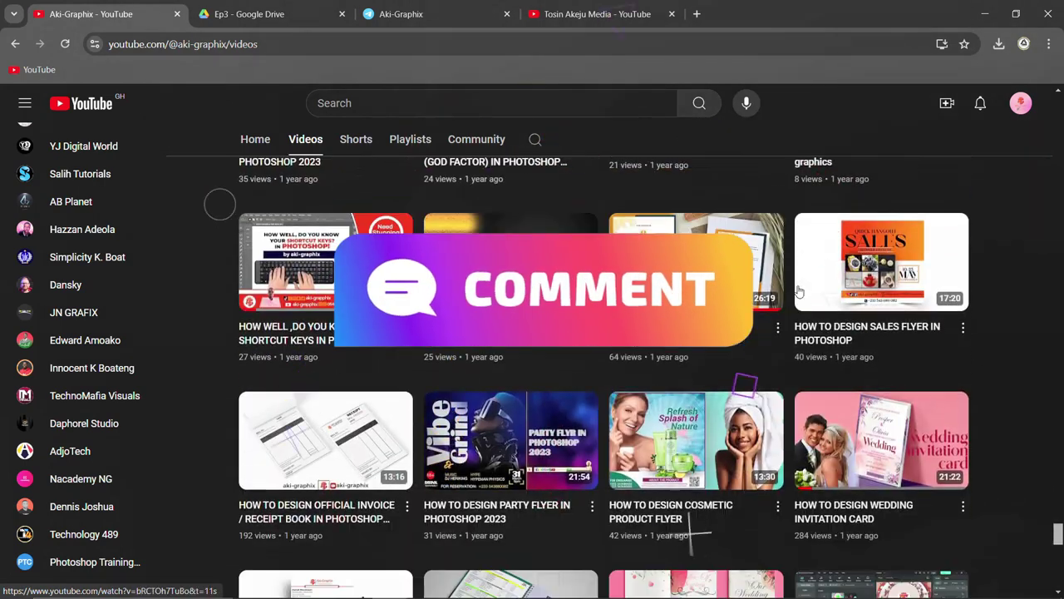
pyautogui.scroll(-4, 798, 291)
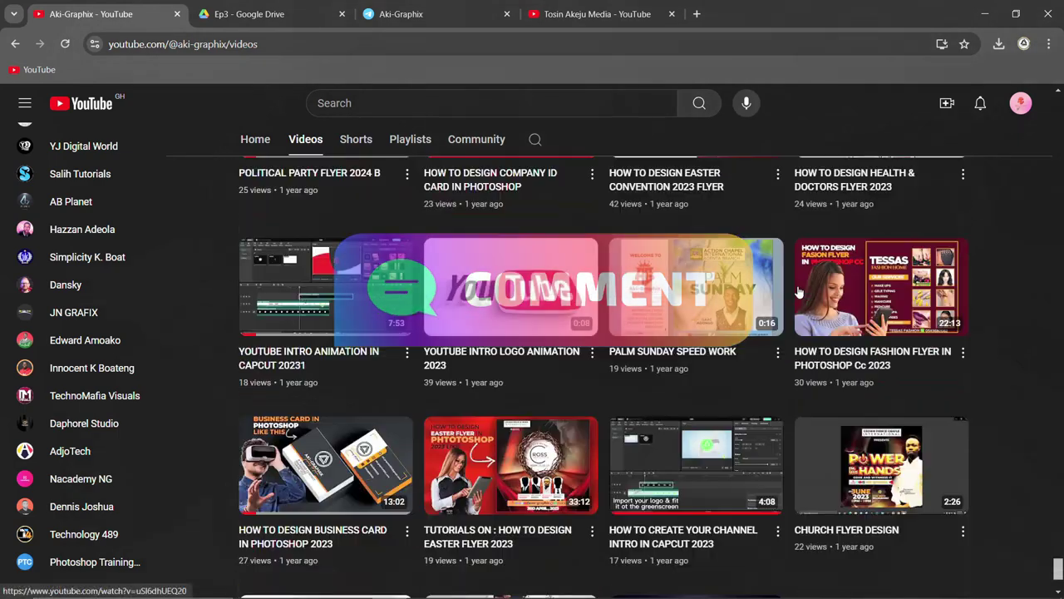
pyautogui.scroll(2, 281, 225)
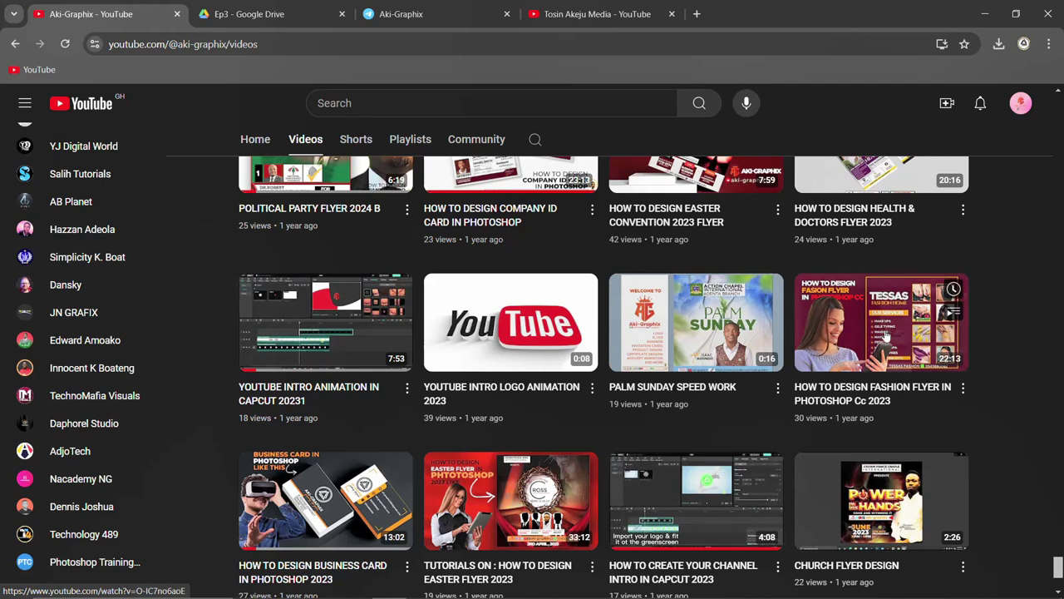
# Step: Scroll the Aki-Graphix Videos list to the rows of FREE PREMIUM PSD FILE videos
pyautogui.scroll(2, 586, 310)
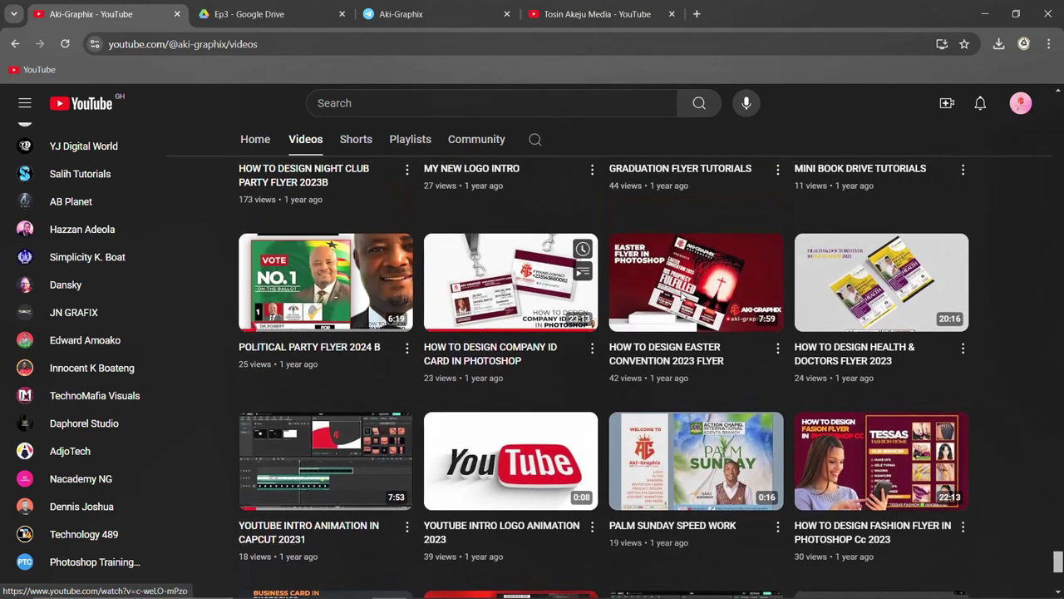
pyautogui.scroll(3, 780, 299)
pyautogui.scroll(3, 780, 299)
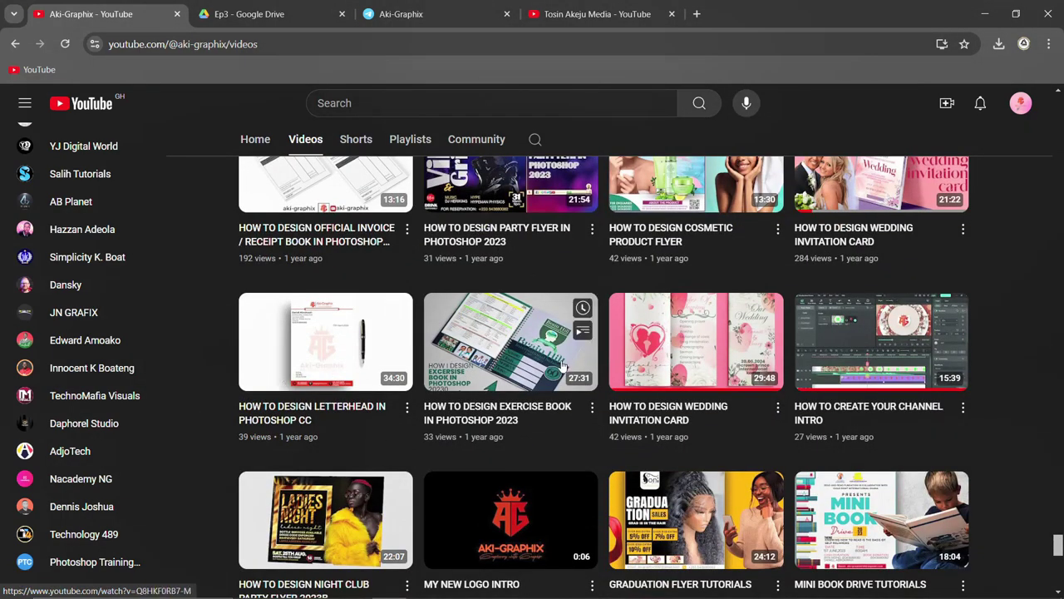
pyautogui.scroll(3, 515, 365)
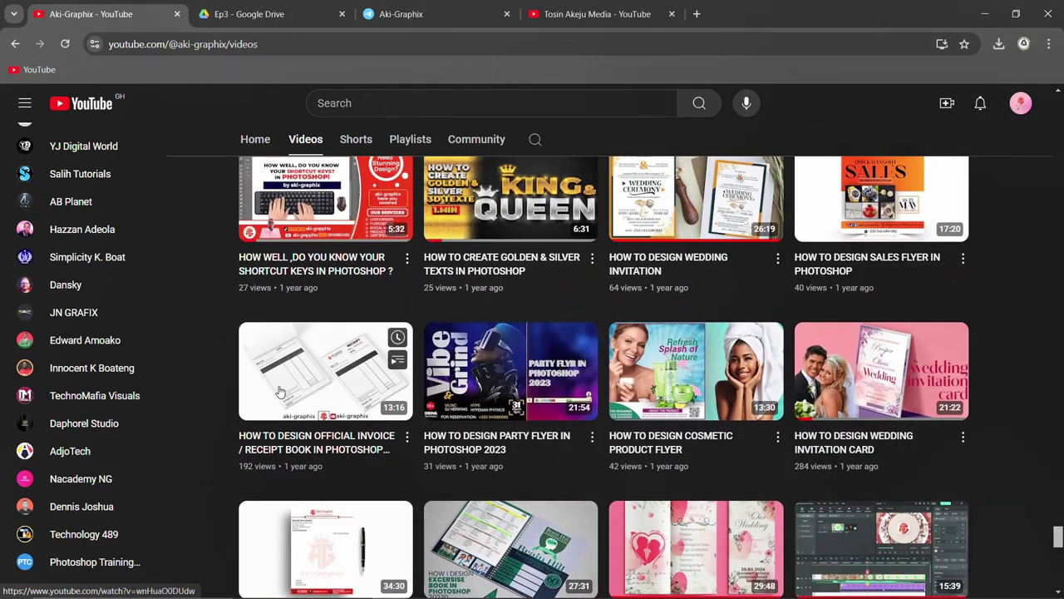
pyautogui.scroll(2, 687, 354)
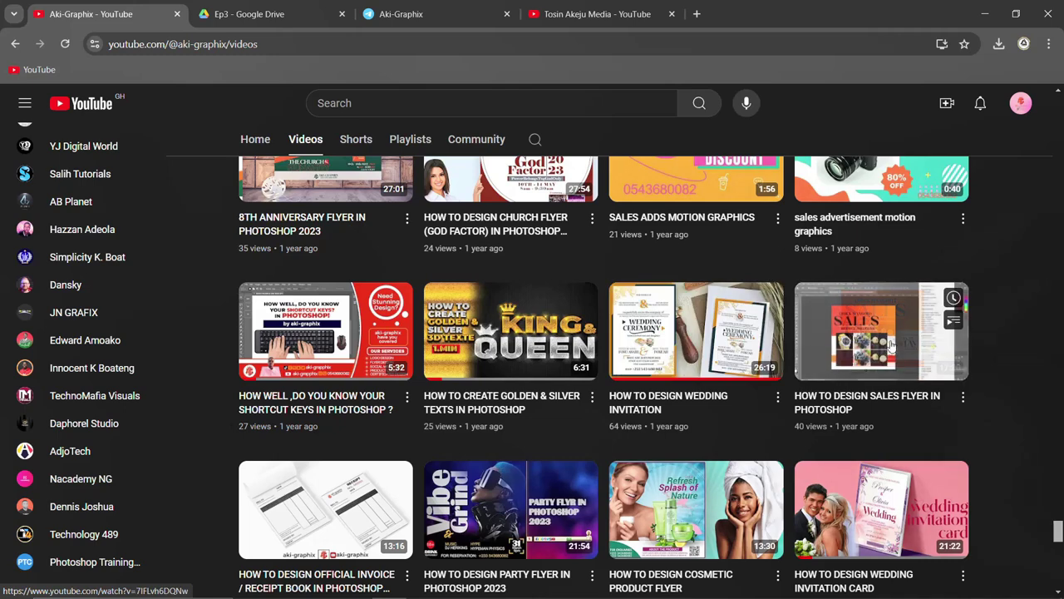
pyautogui.scroll(2, 894, 343)
pyautogui.scroll(6, 622, 364)
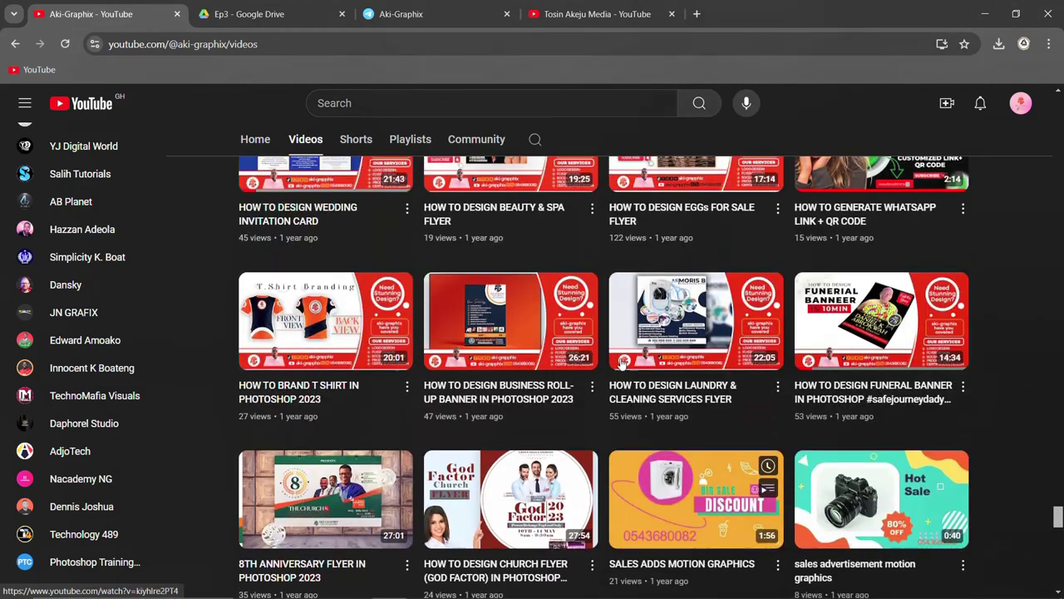
pyautogui.scroll(1, 298, 417)
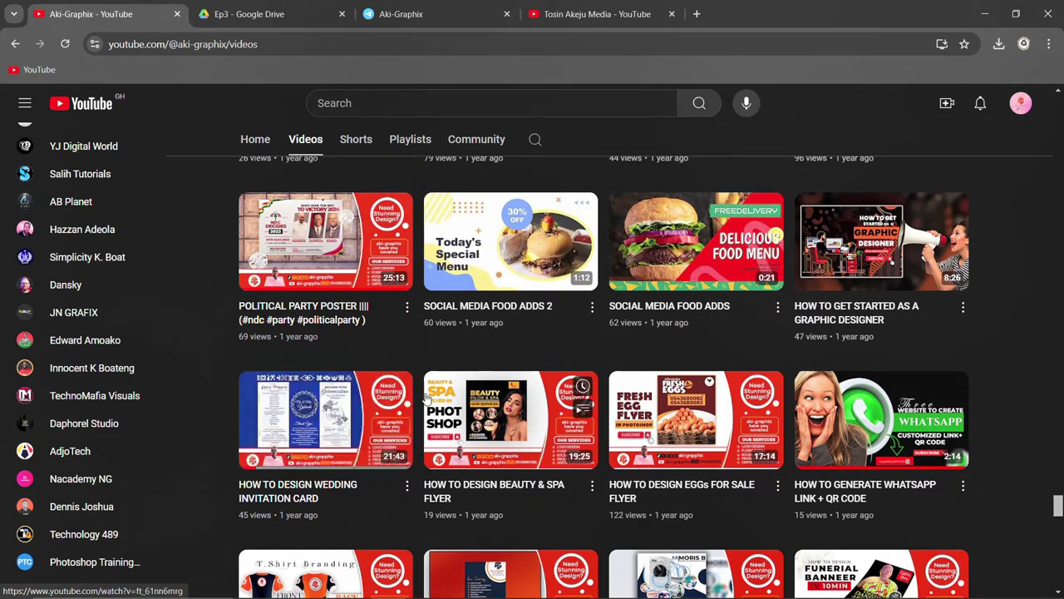
pyautogui.scroll(7, 425, 400)
pyautogui.scroll(9, 670, 355)
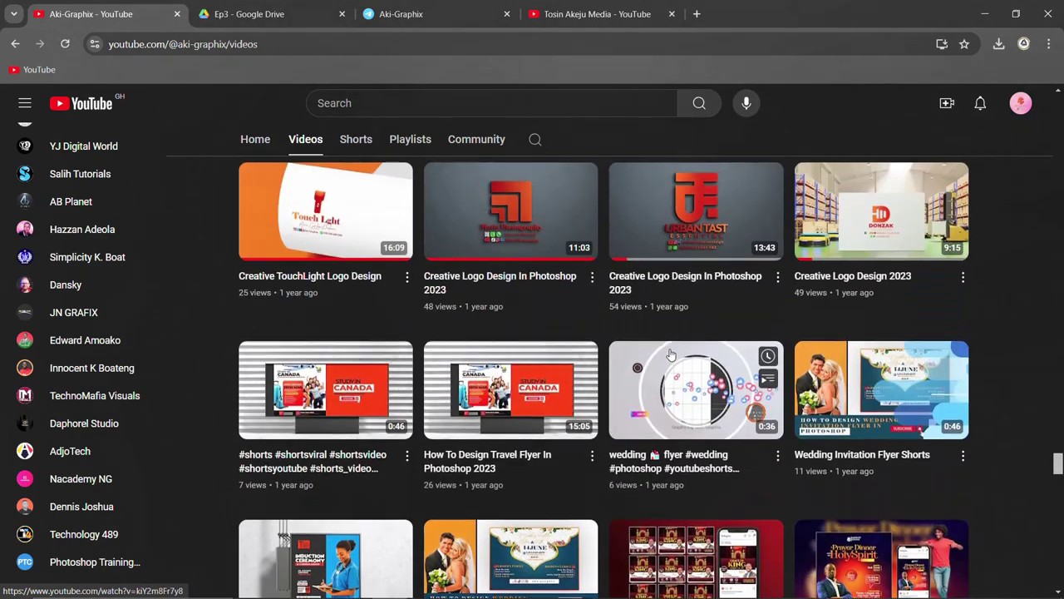
pyautogui.scroll(15, 670, 355)
pyautogui.scroll(15, 685, 356)
pyautogui.scroll(15, 691, 350)
pyautogui.scroll(15, 691, 350)
pyautogui.scroll(15, 691, 350)
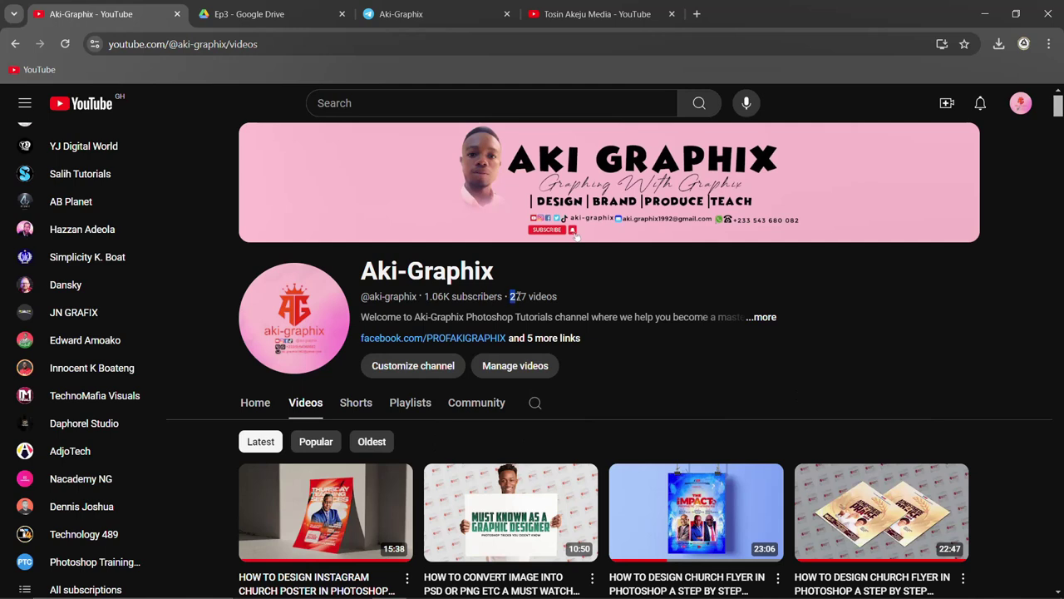
pyautogui.scroll(-2, 532, 304)
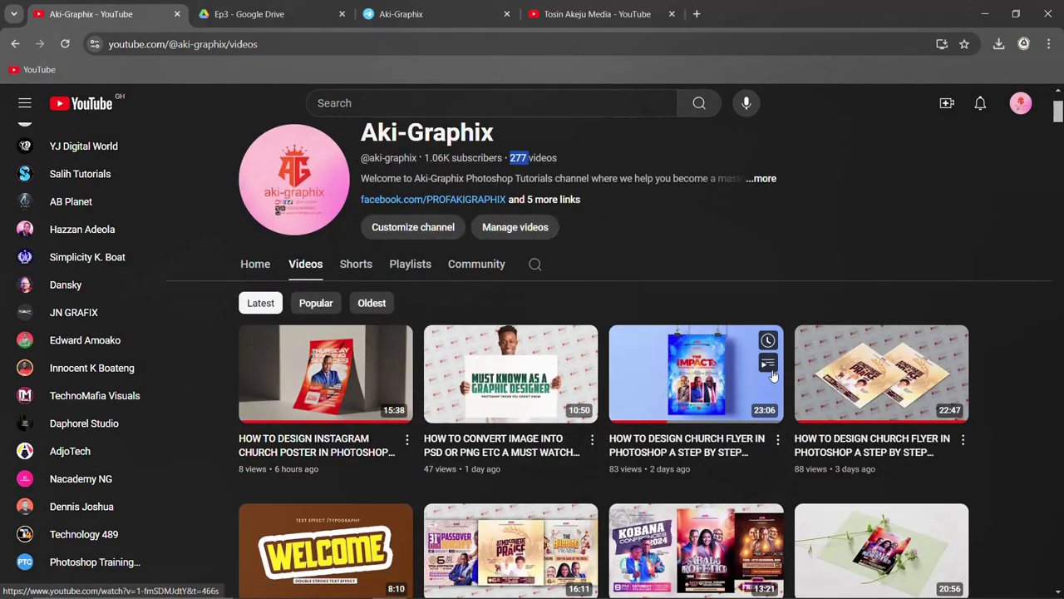
pyautogui.scroll(-3, 657, 411)
pyautogui.scroll(-1, 522, 380)
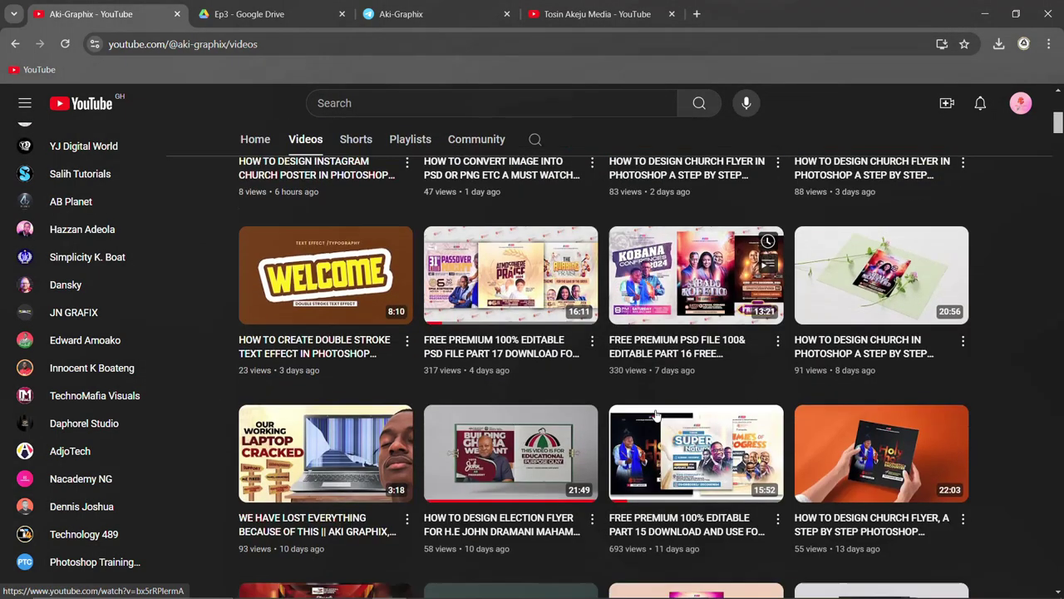
pyautogui.moveTo(498, 359)
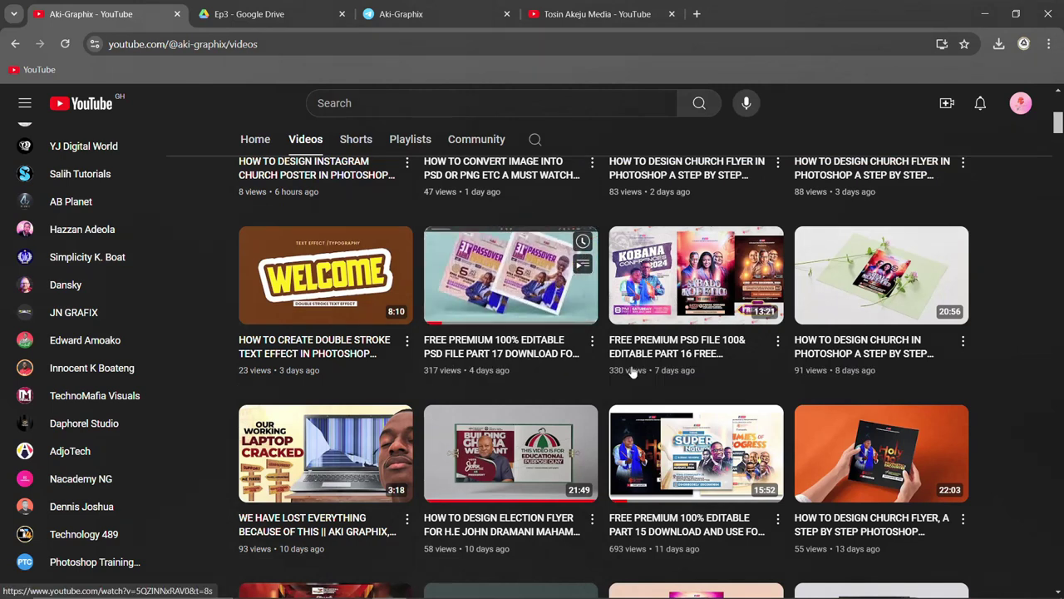
# Step: Bring up the FREEBIES PART 18 folder window and maximize it
pyautogui.moveTo(358, 594)
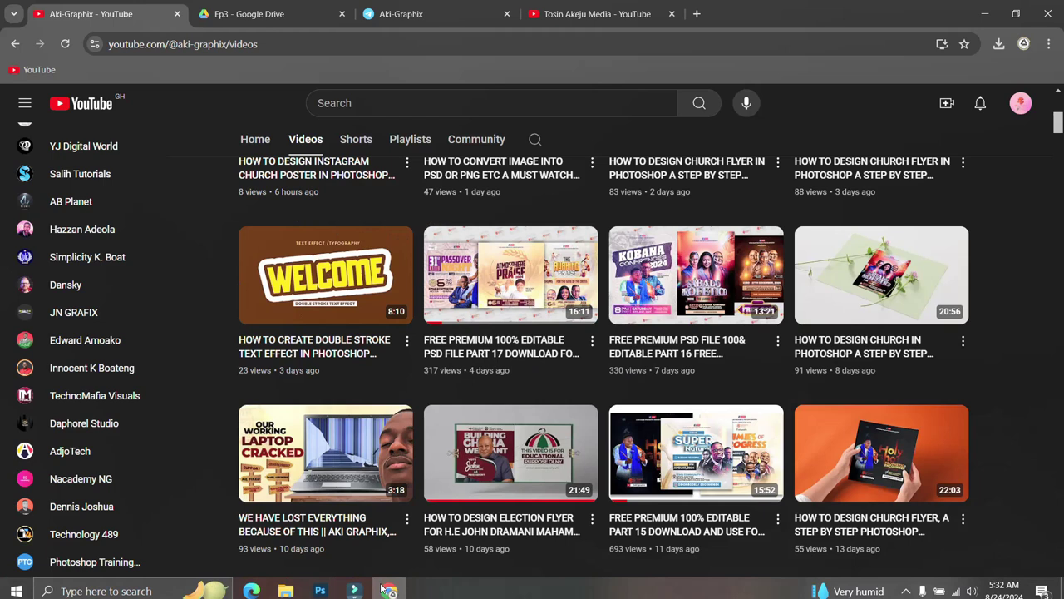
pyautogui.click(285, 585)
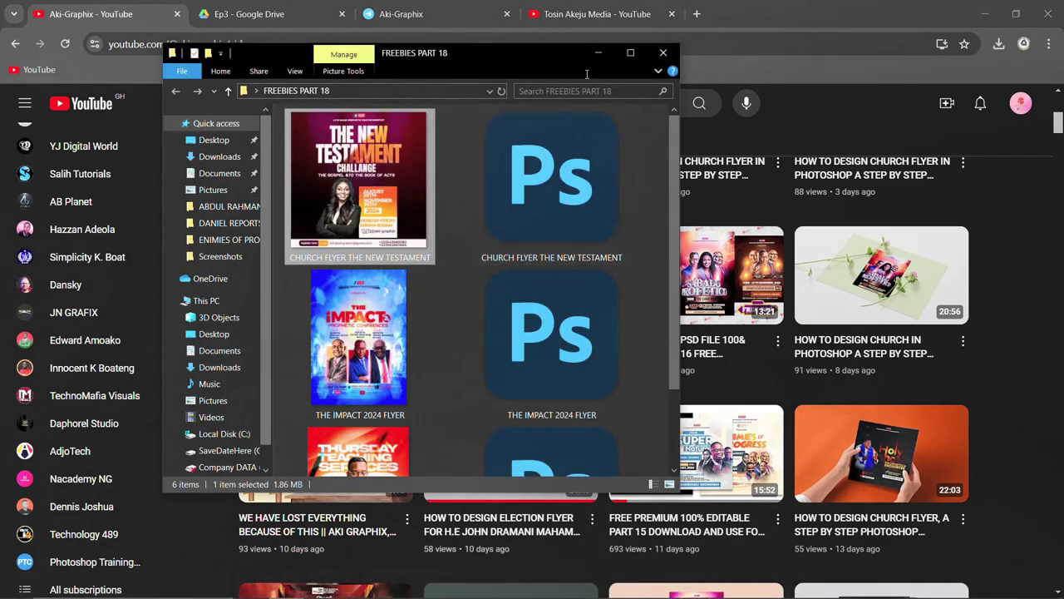
pyautogui.click(627, 54)
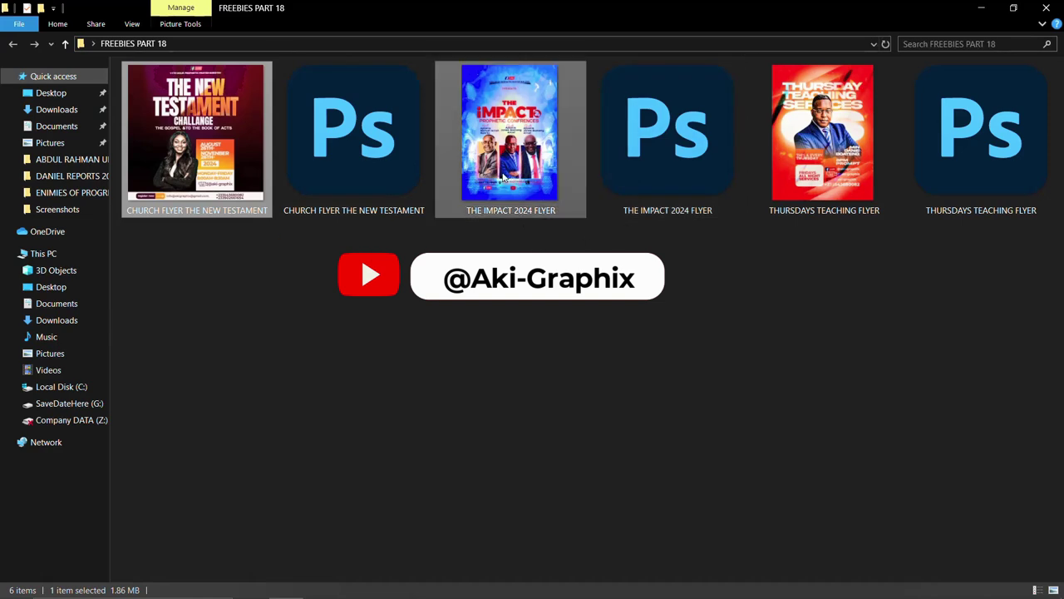
# Step: Preview THE IMPACT 2024 FLYER.png in Photos, then switch back to the YouTube channel
pyautogui.click(512, 139)
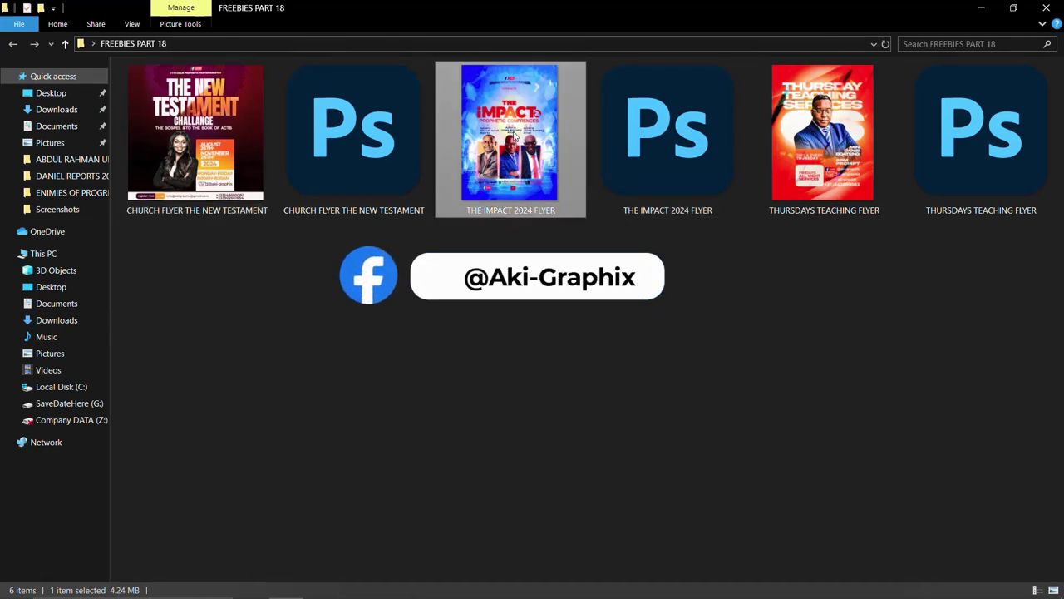
pyautogui.doubleClick(505, 148)
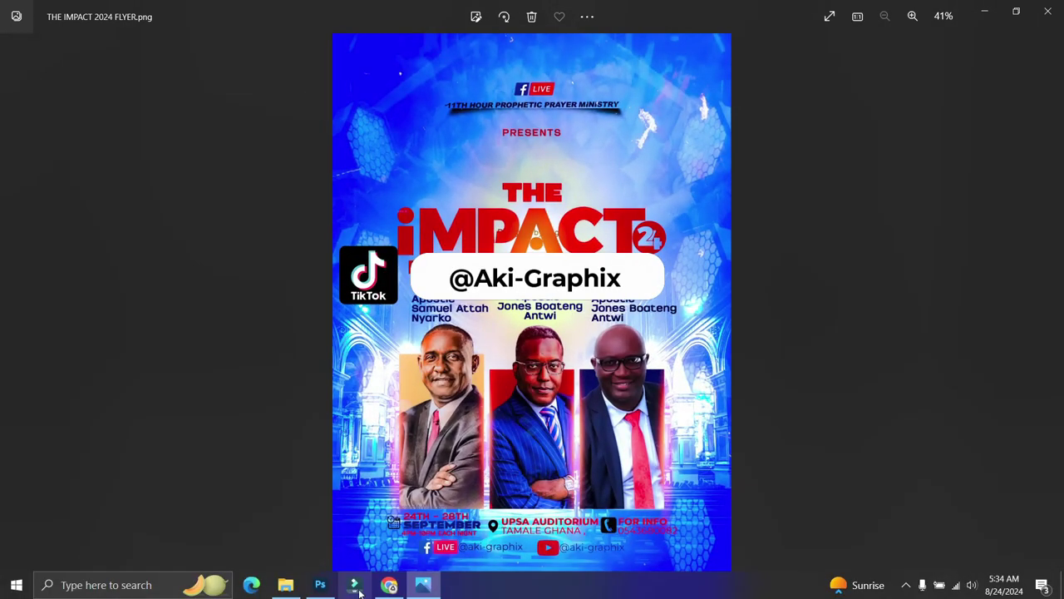
pyautogui.click(389, 584)
# Step: Scroll the Videos page up toward the channel header, then bring back the FREEBIES PART 18 folder
pyautogui.scroll(-2, 476, 248)
pyautogui.scroll(2, 457, 283)
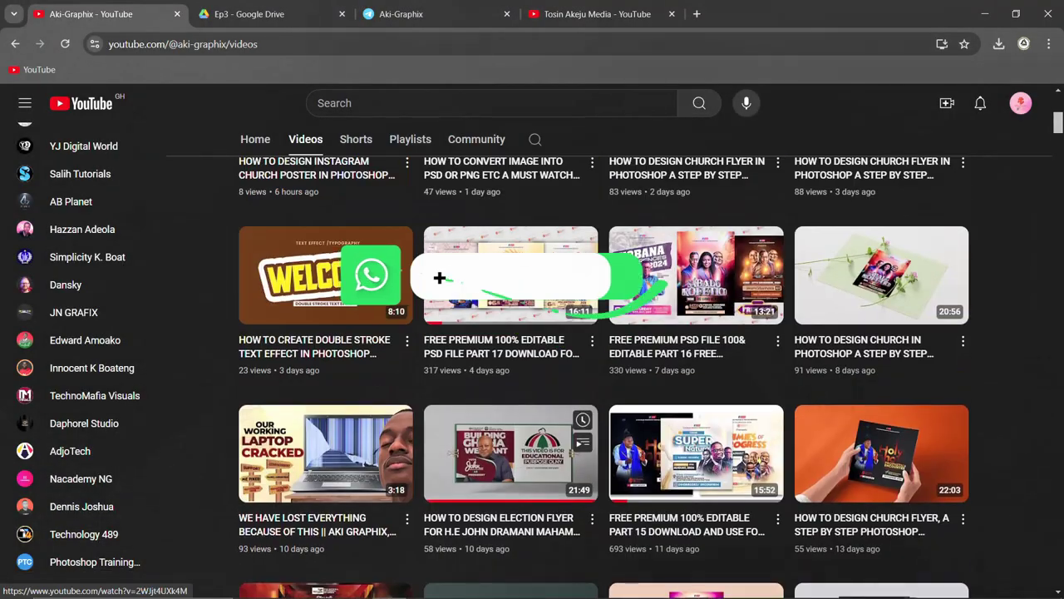
pyautogui.scroll(4, 437, 308)
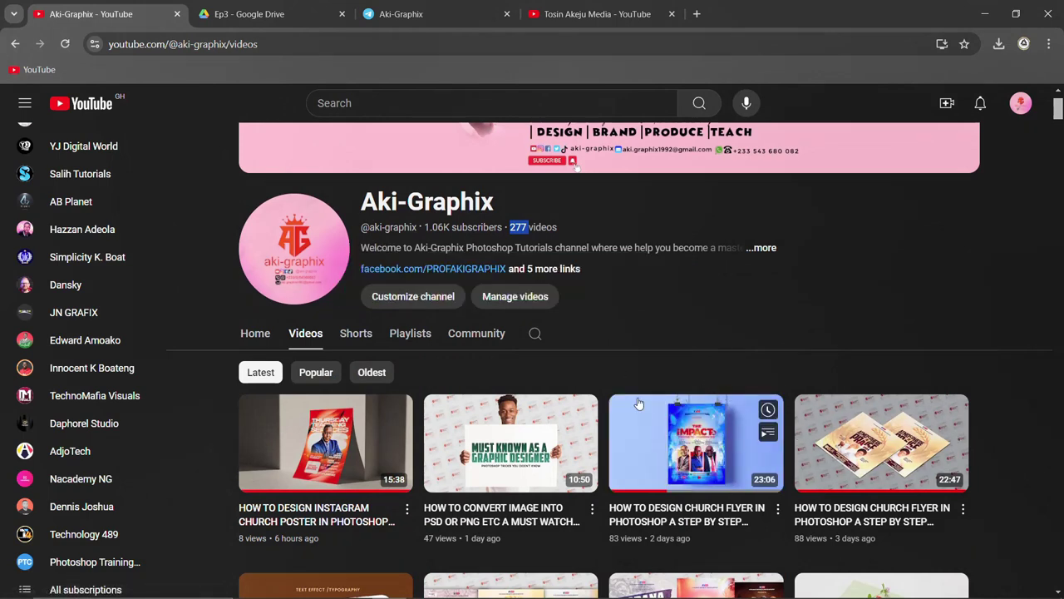
pyautogui.moveTo(341, 592)
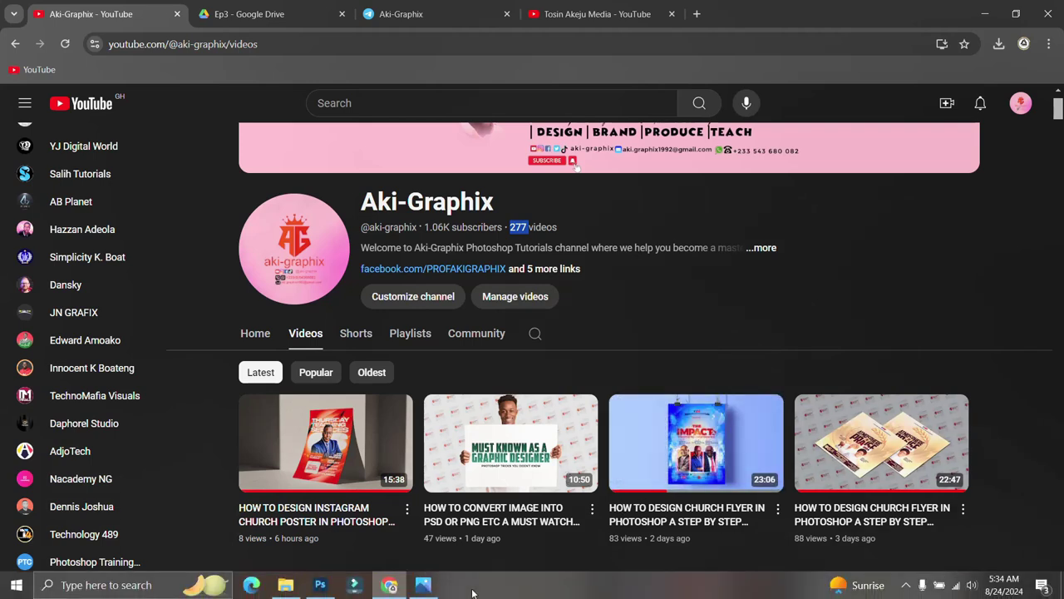
pyautogui.click(286, 584)
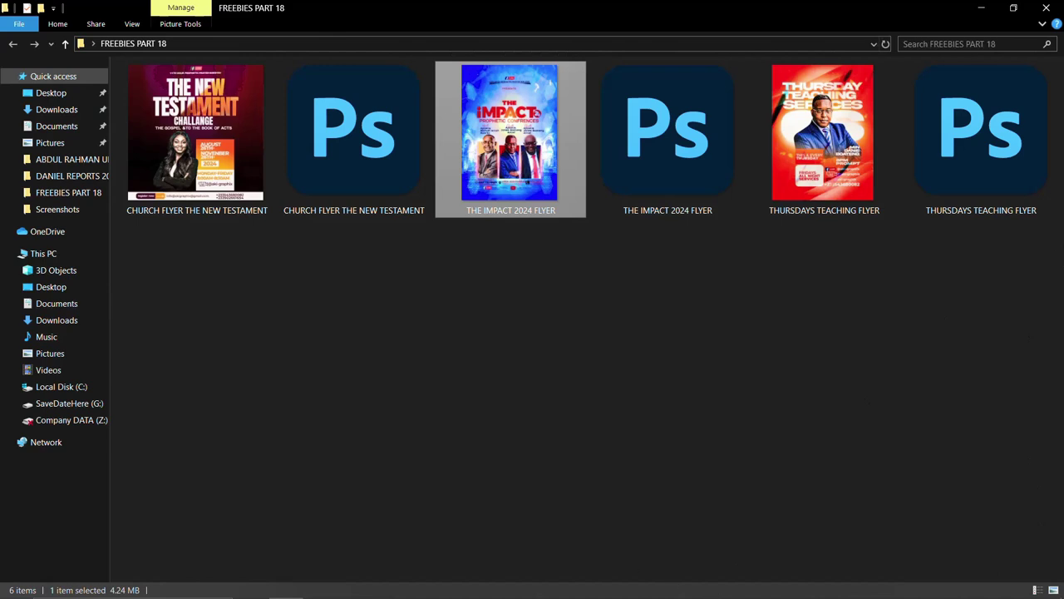
# Step: Restore THE IMPACT 2024 FLYER preview, advance to the Thursdays Teaching flyer and zoom briefly
pyautogui.moveTo(521, 150)
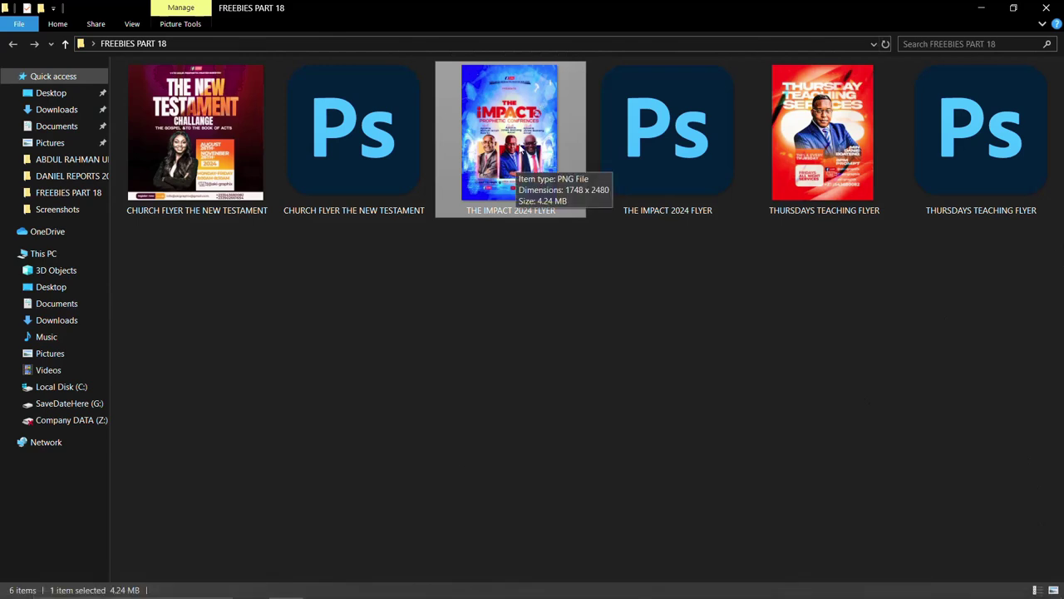
pyautogui.moveTo(399, 555)
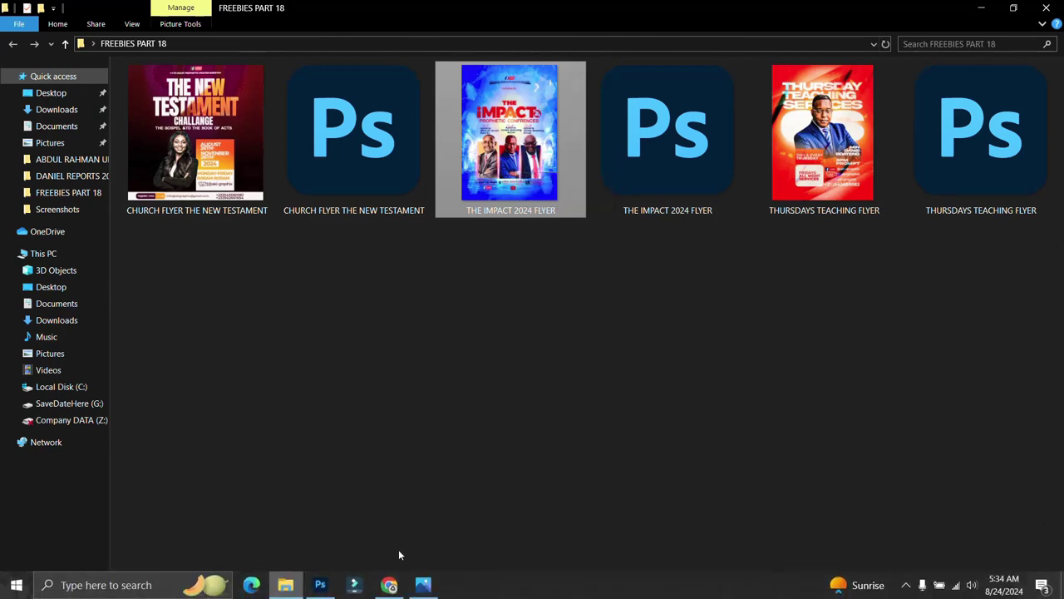
pyautogui.click(423, 585)
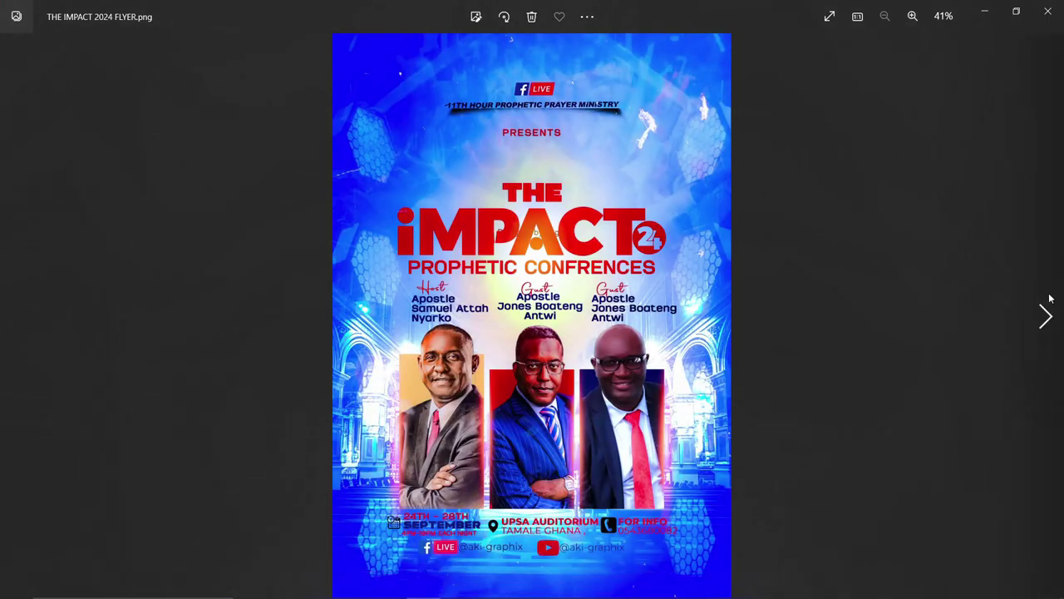
pyautogui.click(1045, 315)
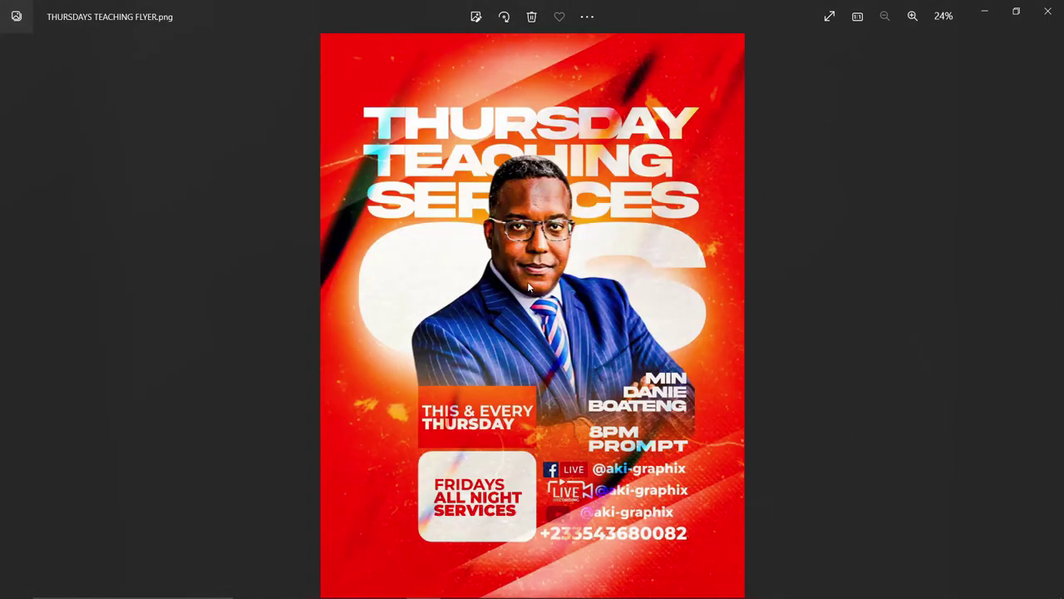
pyautogui.scroll(1, 527, 281)
pyautogui.scroll(-1, 572, 301)
# Step: Cycle back and forth between the New Testament, Impact 2024 and Thursdays Teaching flyers
pyautogui.click(3, 327)
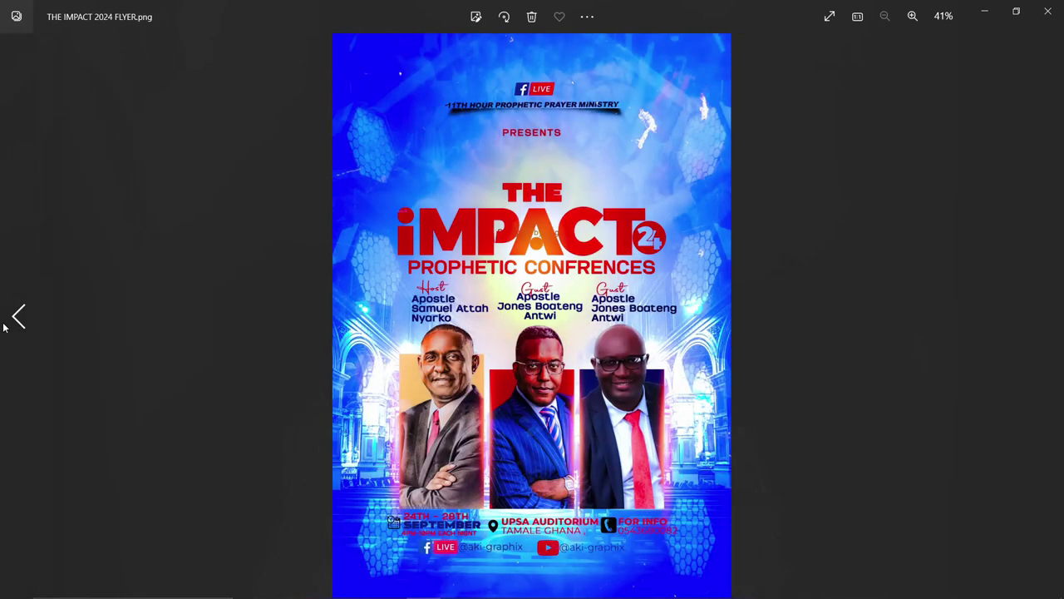
pyautogui.click(3, 326)
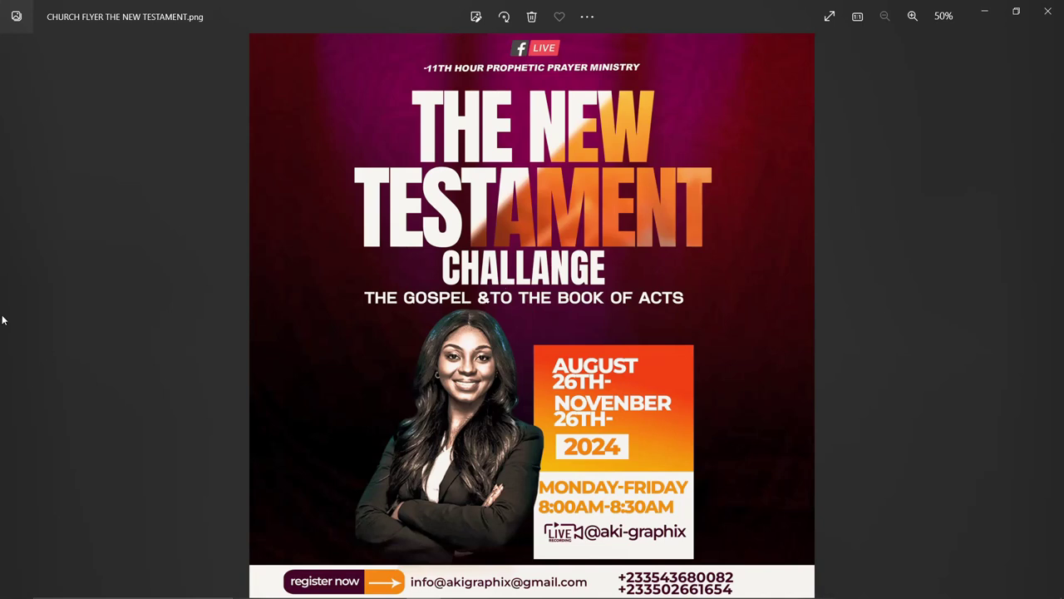
pyautogui.press('Right')
pyautogui.press('Right')
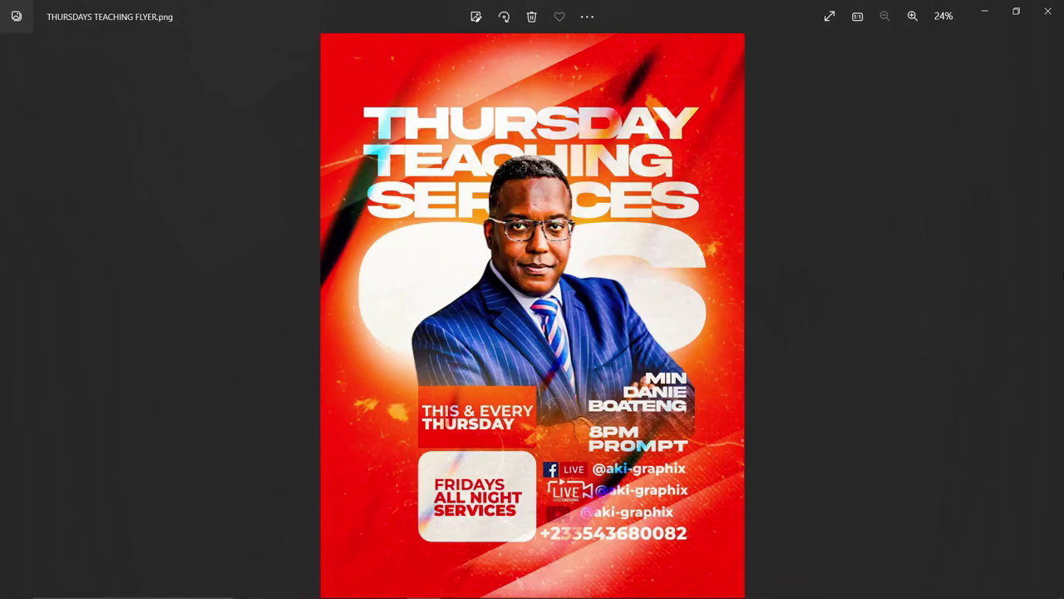
pyautogui.click(5, 327)
pyautogui.click(7, 330)
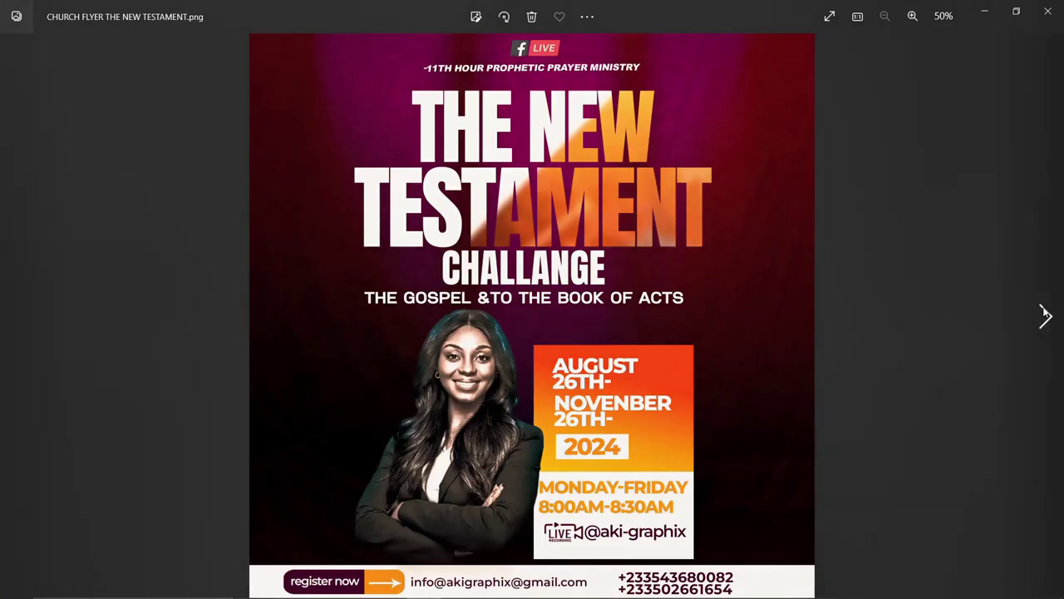
pyautogui.click(1046, 314)
pyautogui.click(1046, 313)
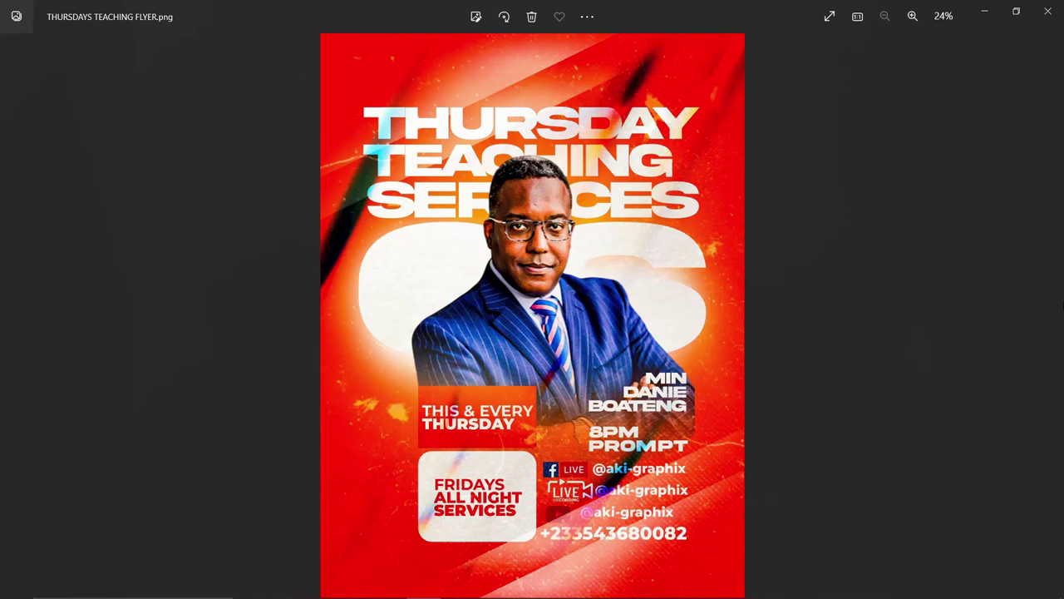
pyautogui.click(19, 325)
pyautogui.click(18, 325)
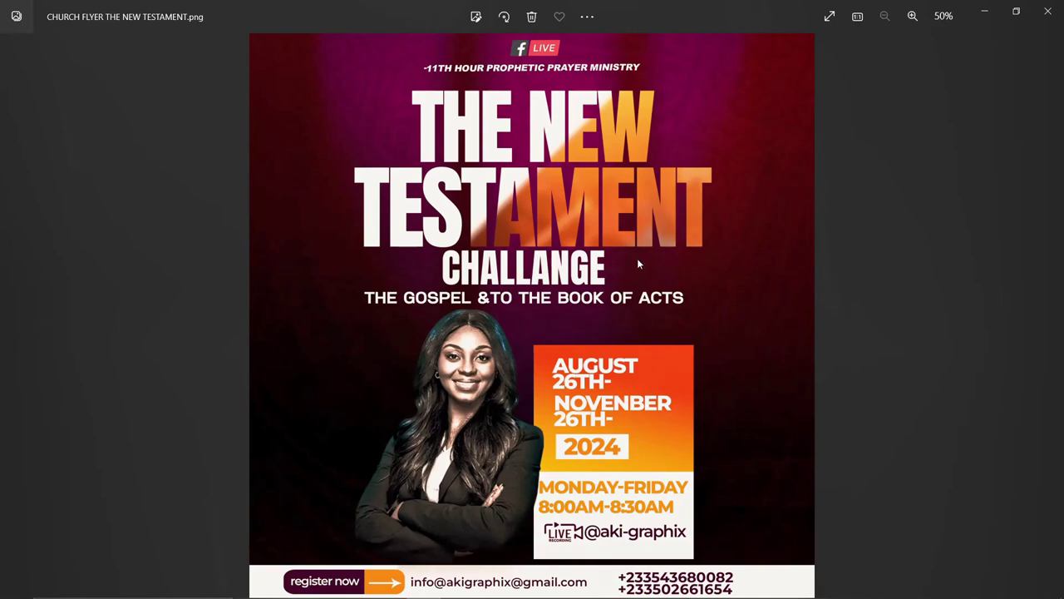
pyautogui.scroll(5, 599, 302)
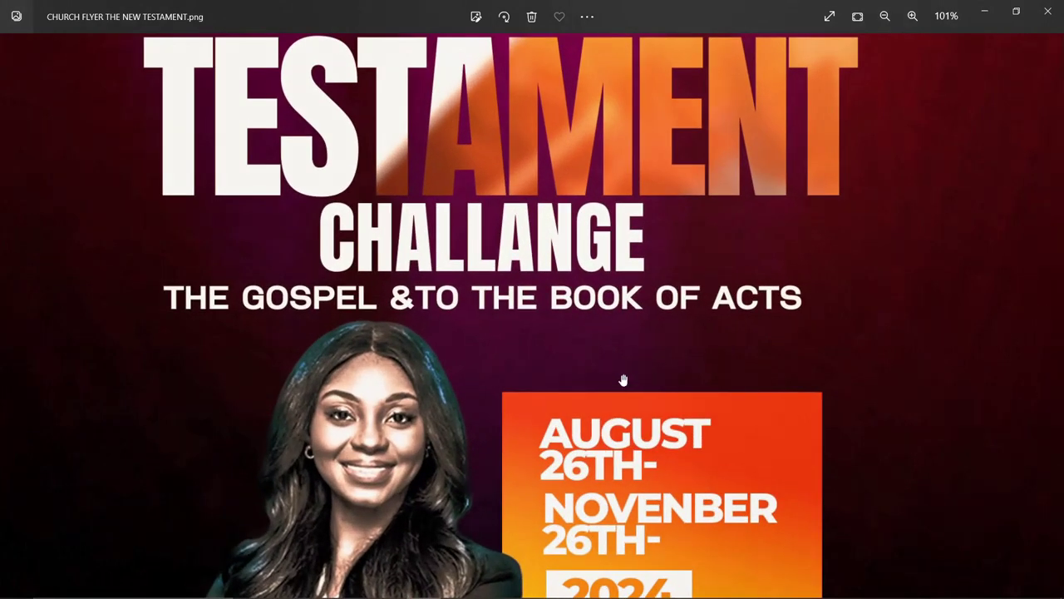
pyautogui.scroll(-5, 625, 380)
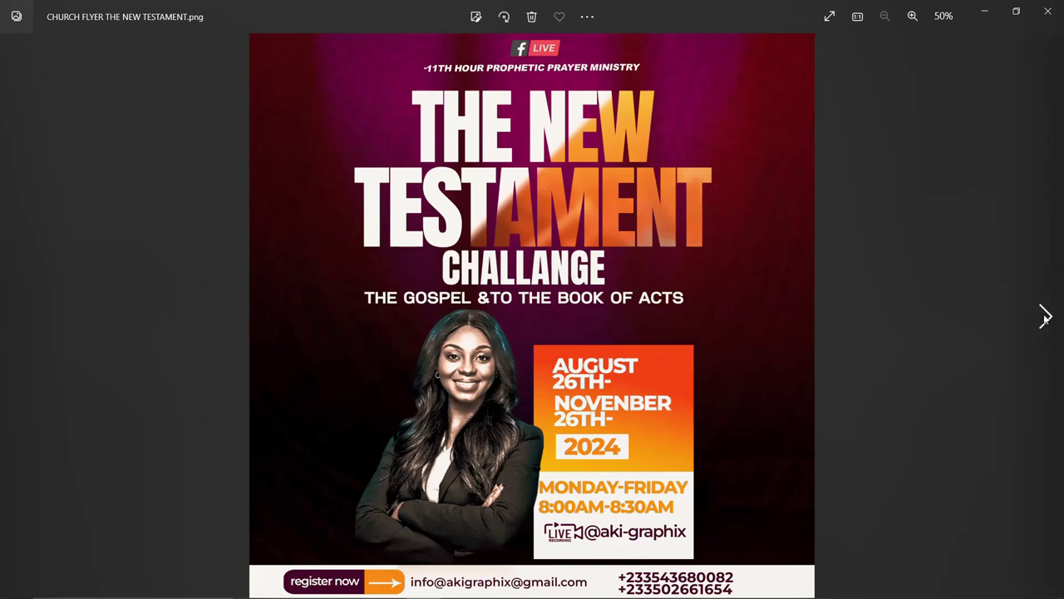
# Step: Cycle through the three flyers once more, then return to the Aki-Graphix YouTube channel
pyautogui.click(1045, 316)
pyautogui.click(1045, 317)
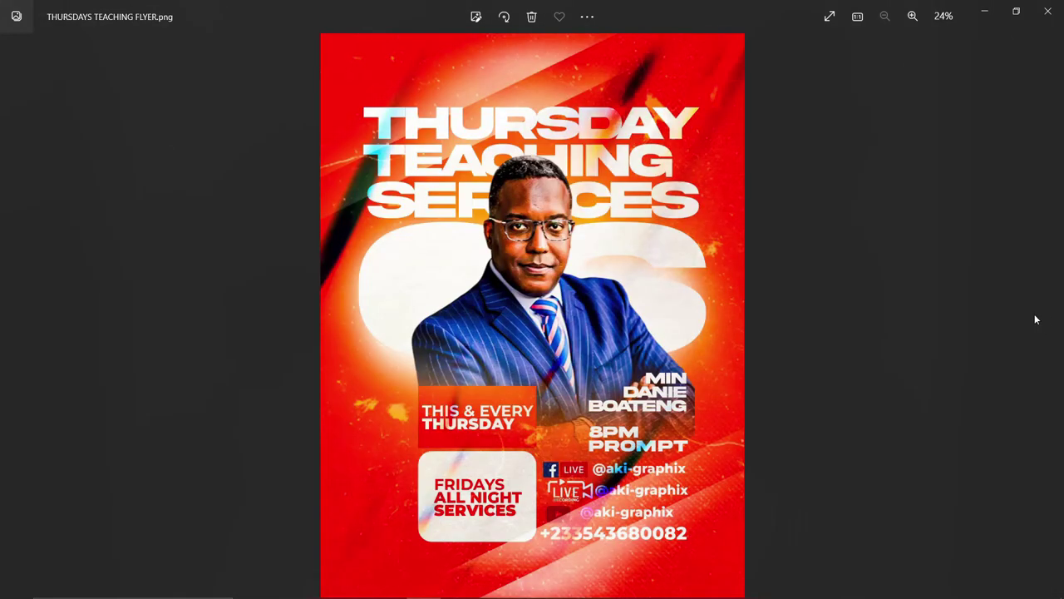
pyautogui.click(41, 347)
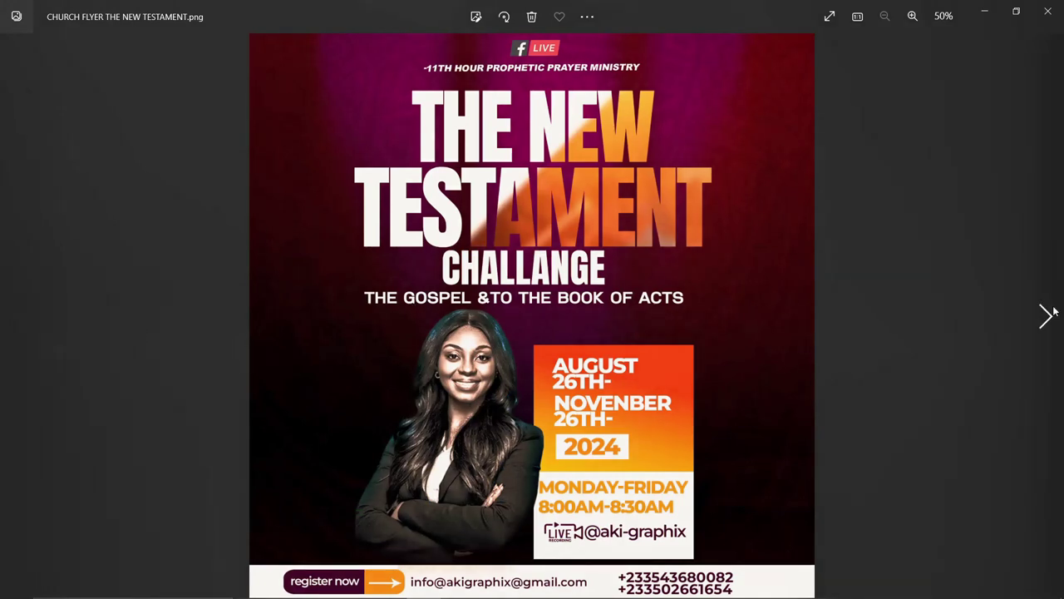
pyautogui.click(1049, 313)
pyautogui.click(1050, 314)
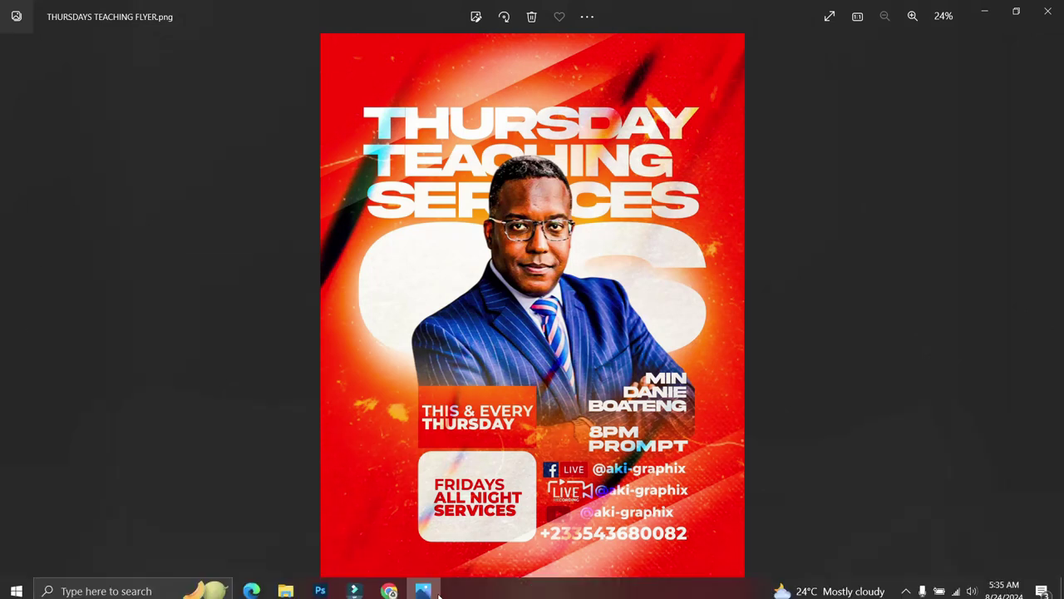
pyautogui.click(394, 587)
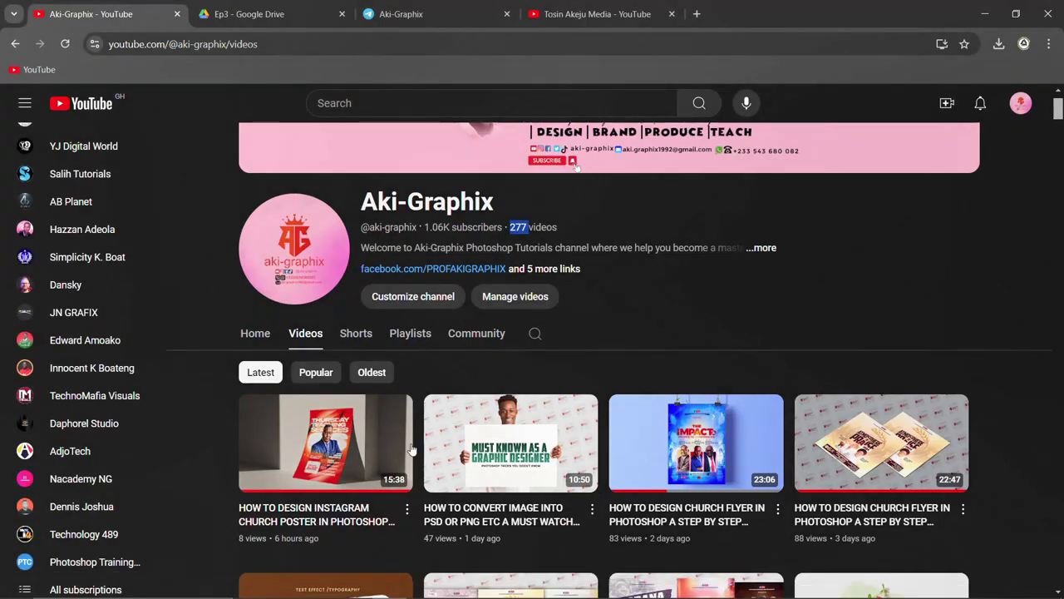
# Step: Scroll the Aki-Graphix channel page back up, then switch to the FREEBIES PART 18 folder
pyautogui.scroll(-1, 582, 382)
pyautogui.scroll(-2, 665, 374)
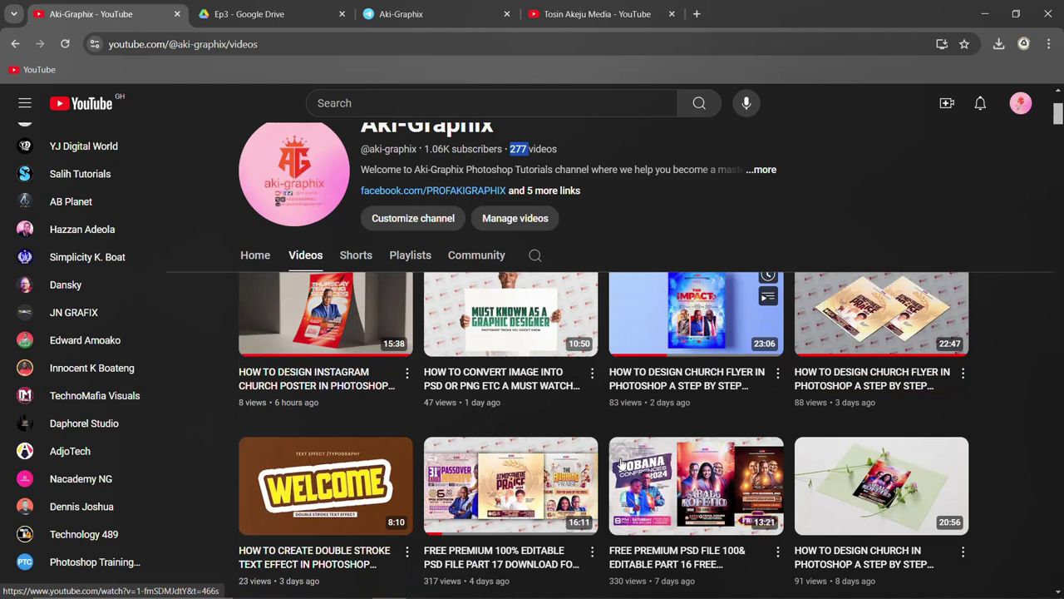
pyautogui.scroll(3, 742, 349)
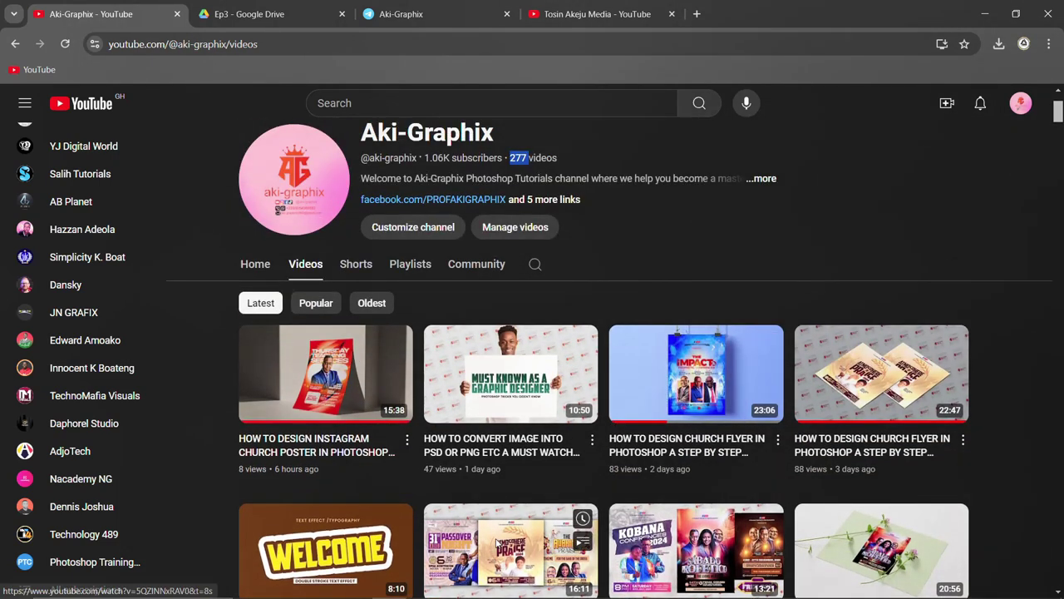
pyautogui.scroll(-1, 582, 416)
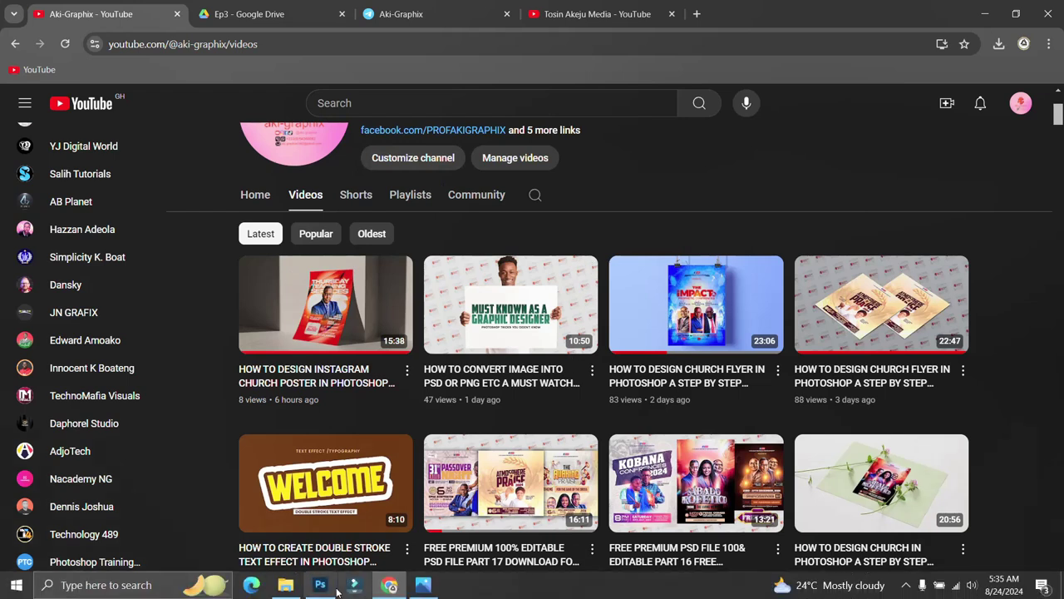
pyautogui.moveTo(336, 588)
pyautogui.scroll(3, 616, 345)
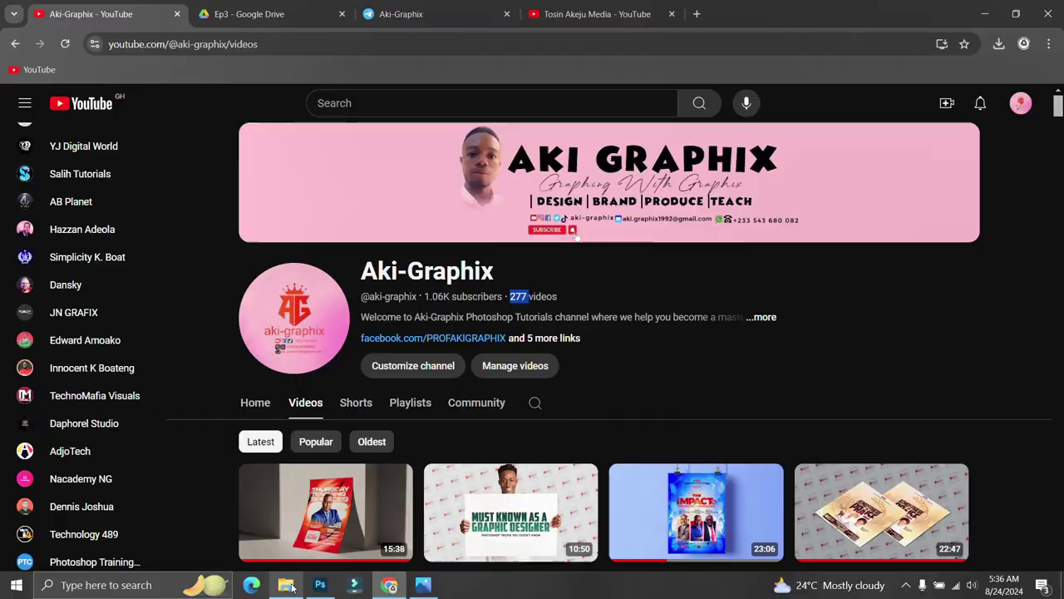
pyautogui.click(285, 588)
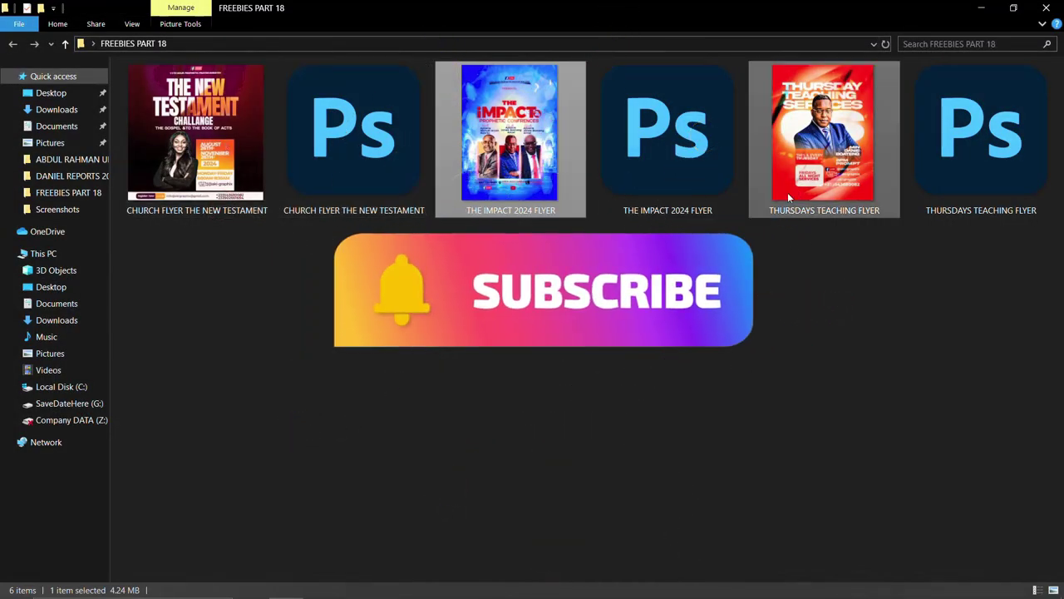
# Step: Open CHURCH FLYER THE NEW TESTAMENT.psd from the folder in Photoshop
pyautogui.click(378, 142)
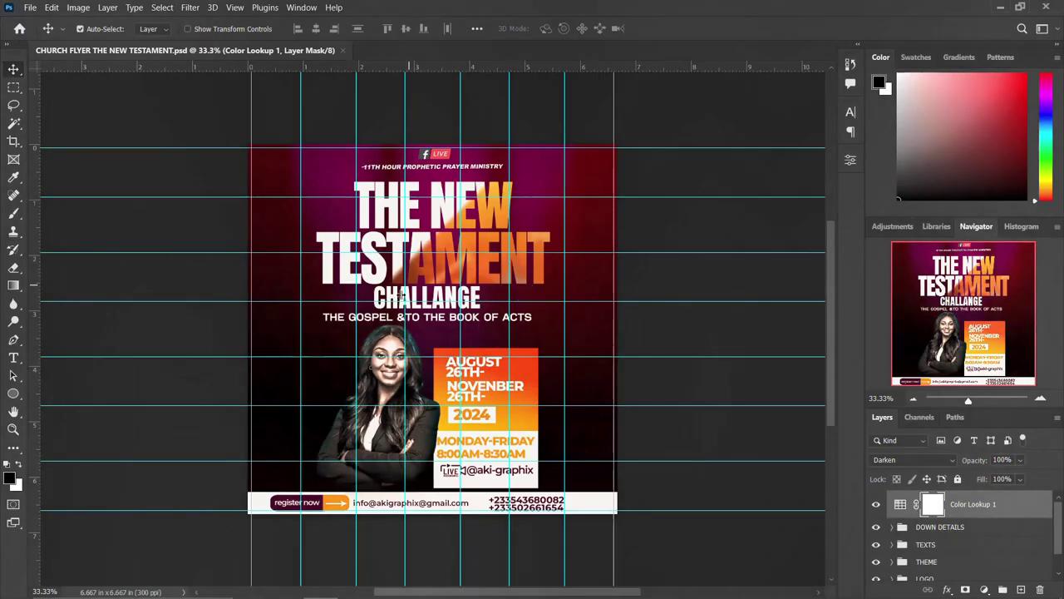
# Step: Turn off the Color Lookup 1 adjustment on the New Testament flyer
pyautogui.scroll(-1, 399, 303)
pyautogui.scroll(1, 399, 311)
pyautogui.scroll(-1, 399, 312)
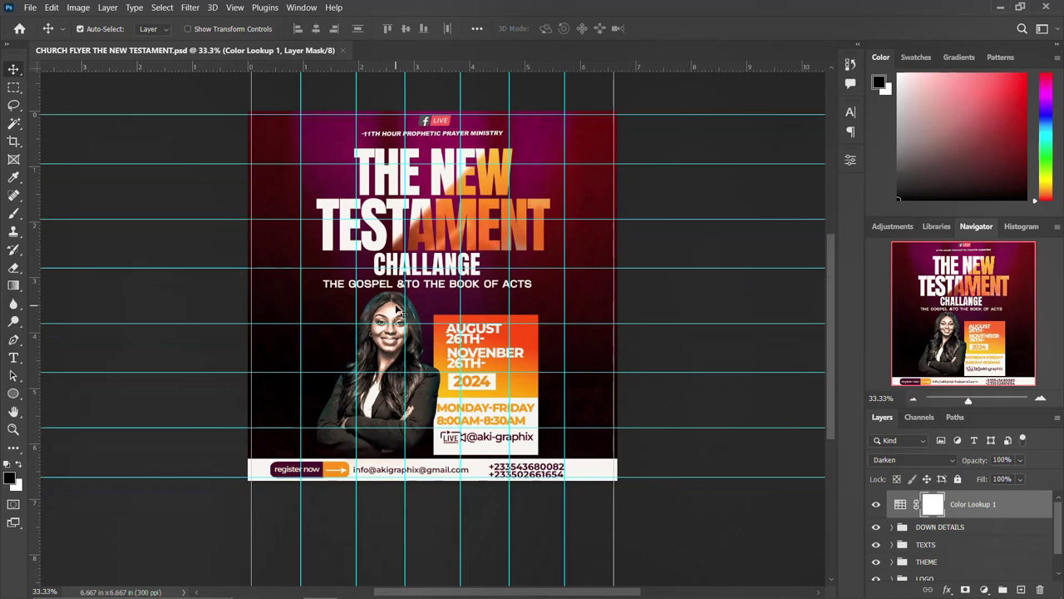
pyautogui.scroll(1, 399, 312)
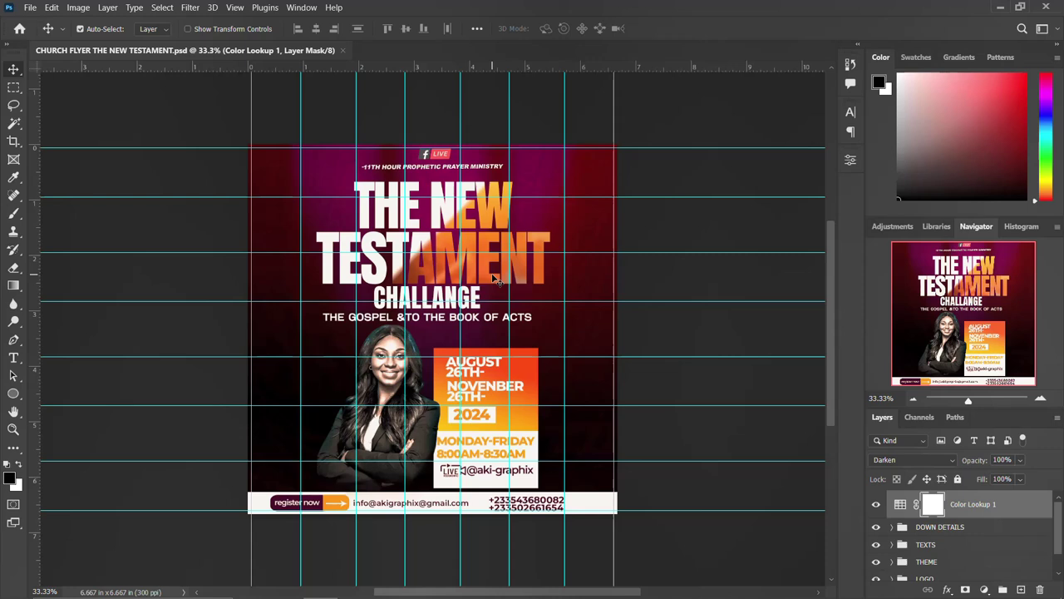
pyautogui.click(878, 505)
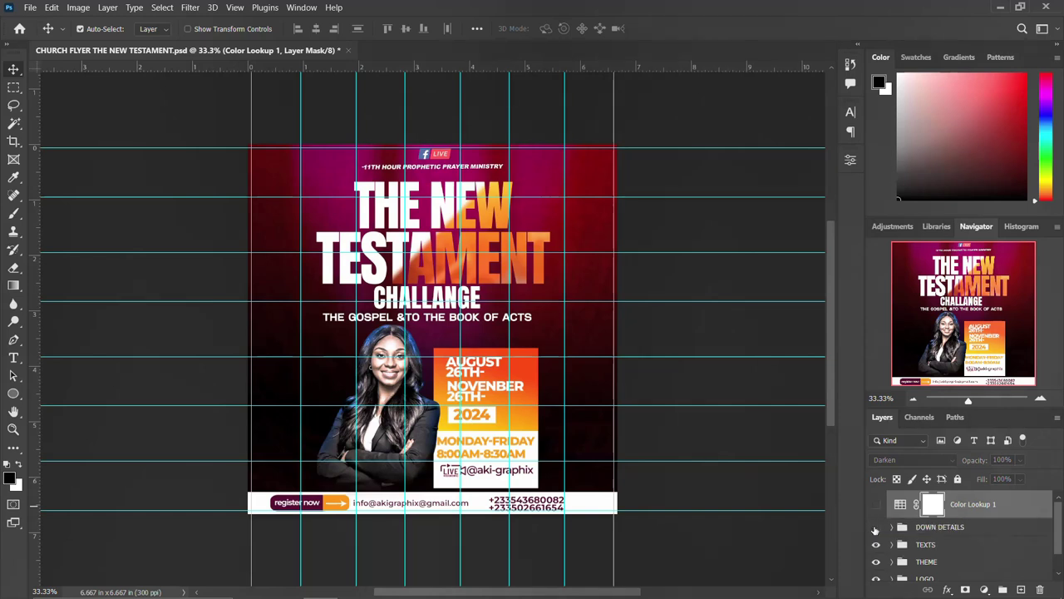
# Step: Toggle the DOWN DETAILS group's visibility off and on twice, then expand it
pyautogui.click(875, 527)
pyautogui.click(876, 527)
pyautogui.click(875, 527)
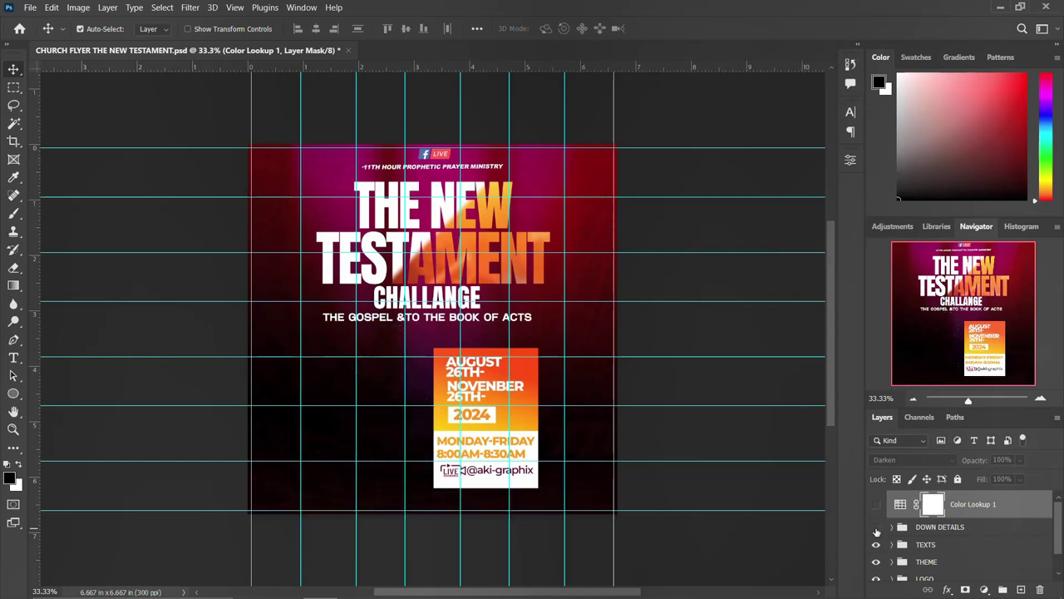
pyautogui.click(876, 527)
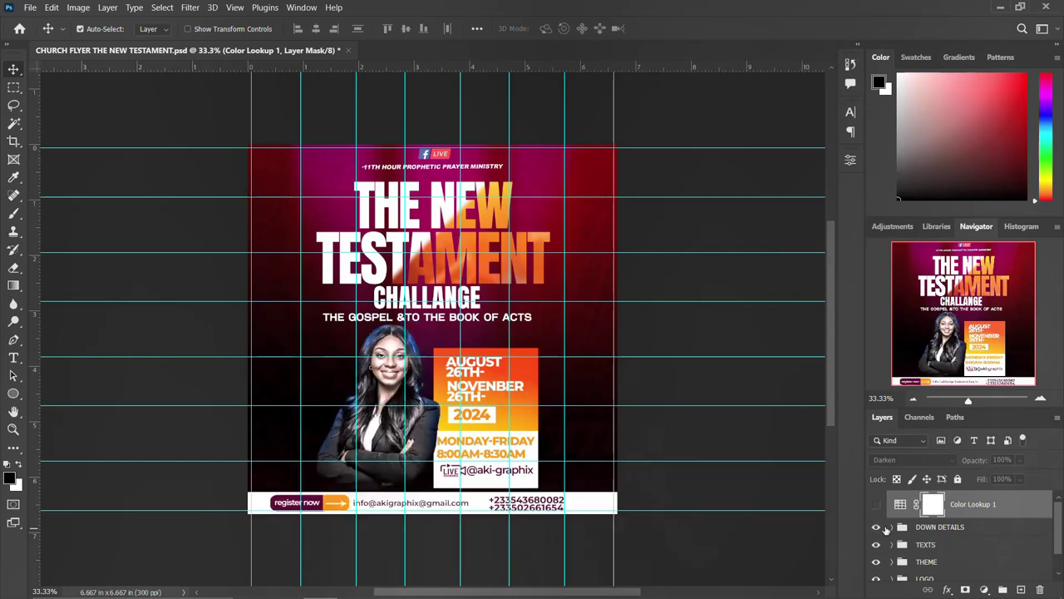
pyautogui.click(891, 527)
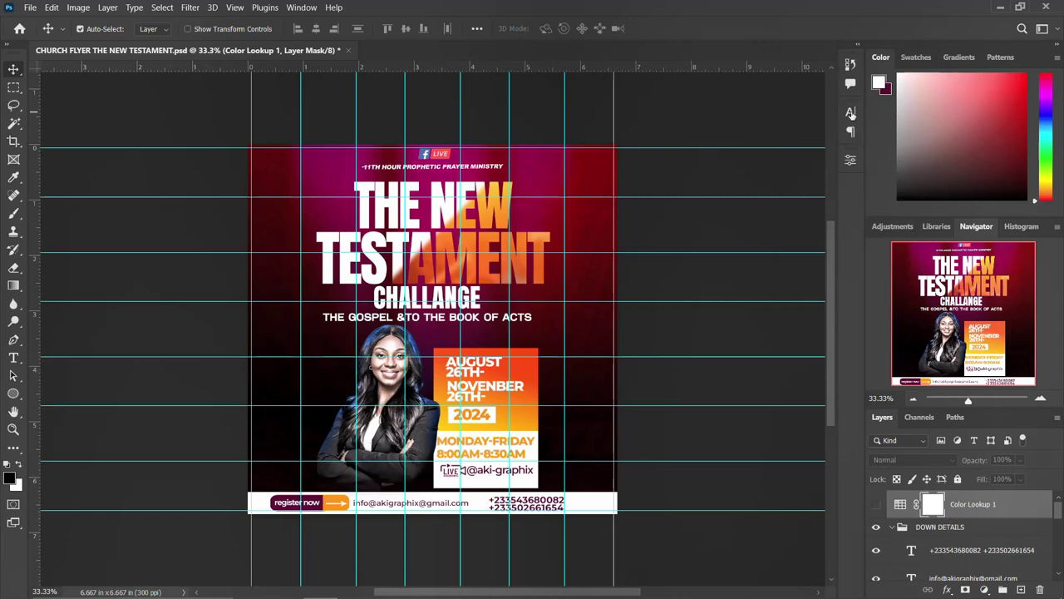
# Step: Inspect the phone-number text's character settings and select the e-mail text layer
pyautogui.click(981, 550)
pyautogui.click(851, 113)
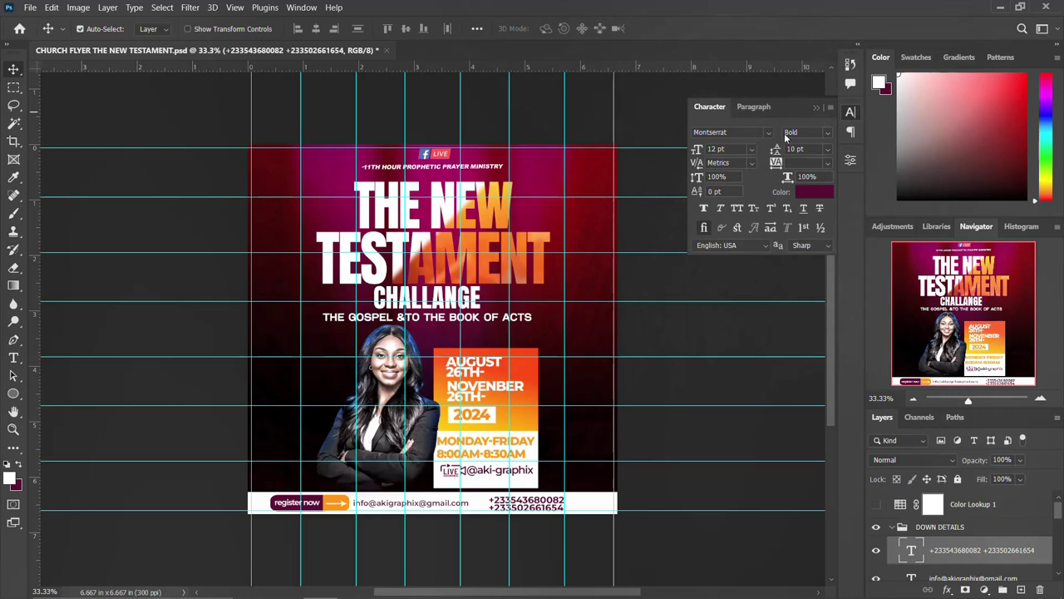
pyautogui.click(850, 114)
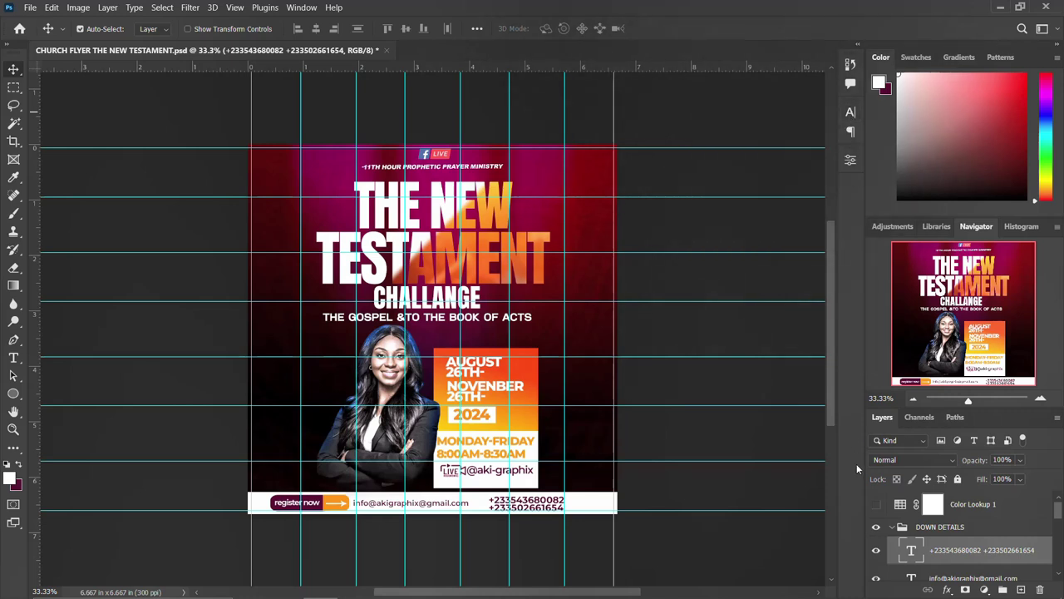
pyautogui.scroll(-2, 910, 542)
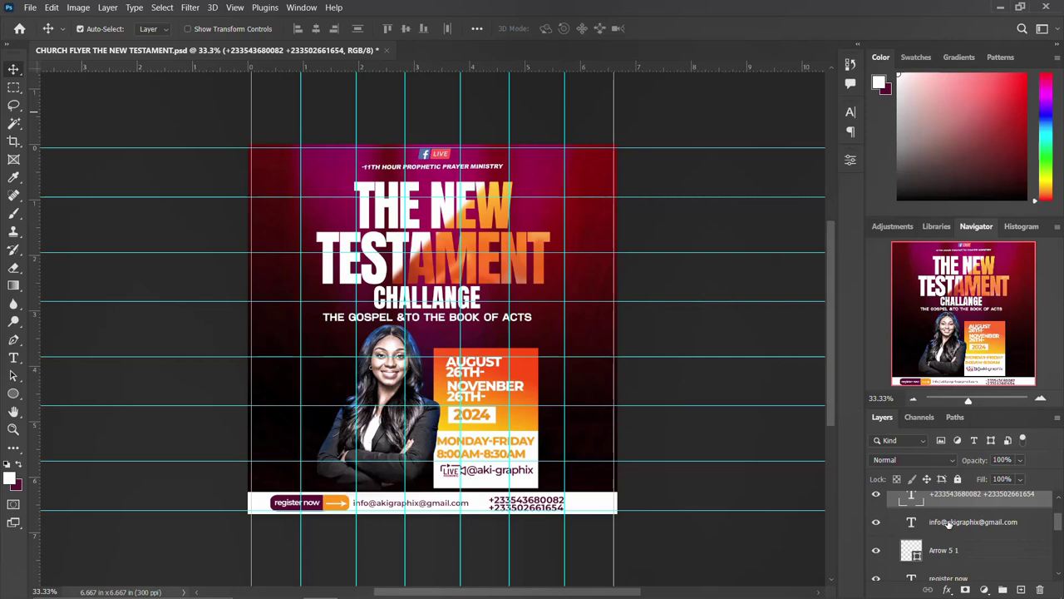
pyautogui.click(924, 535)
pyautogui.scroll(-4, 939, 532)
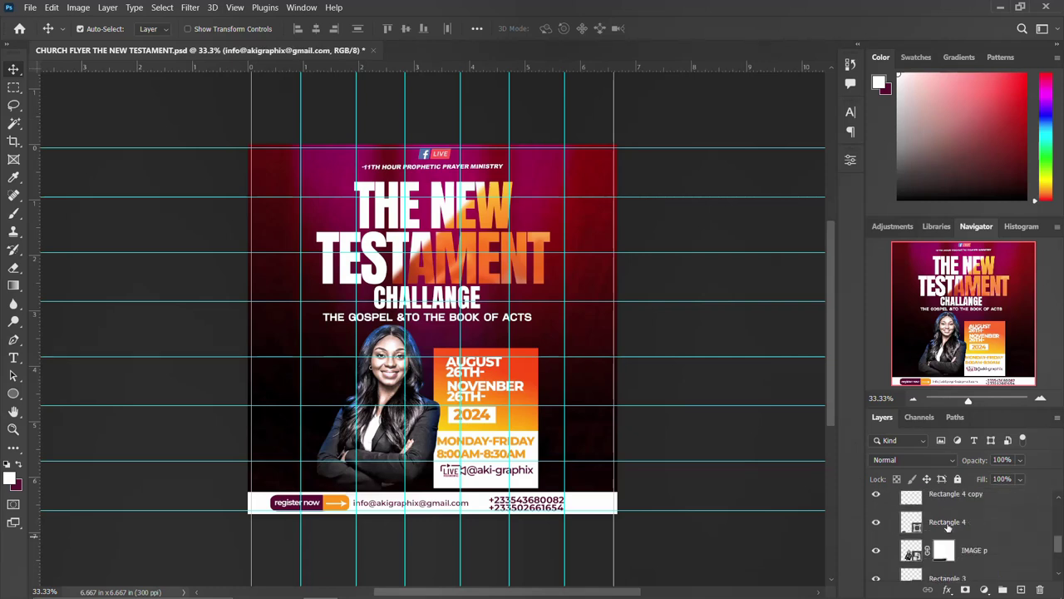
pyautogui.scroll(-1, 944, 526)
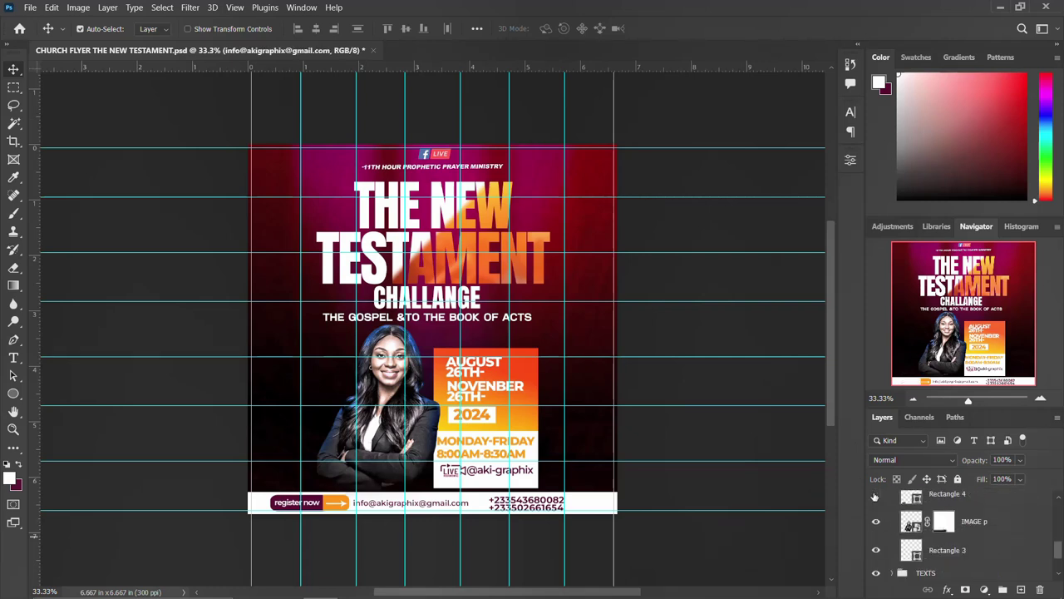
# Step: Toggle Rectangle 4 (register now button) off and on, then collapse and hide DOWN DETAILS
pyautogui.click(876, 494)
pyautogui.click(875, 494)
pyautogui.scroll(-1, 876, 495)
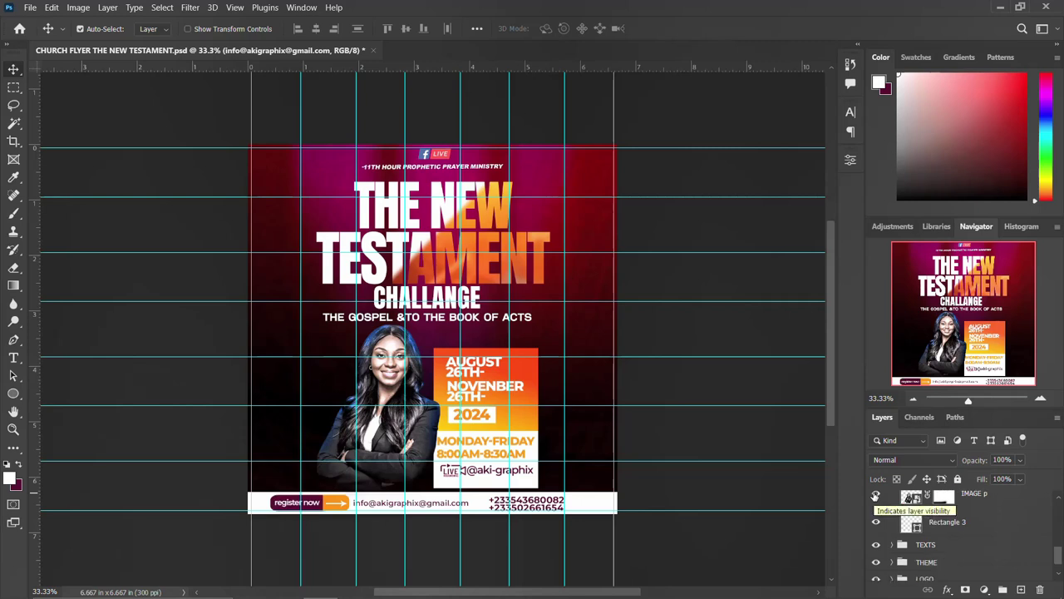
pyautogui.scroll(5, 875, 495)
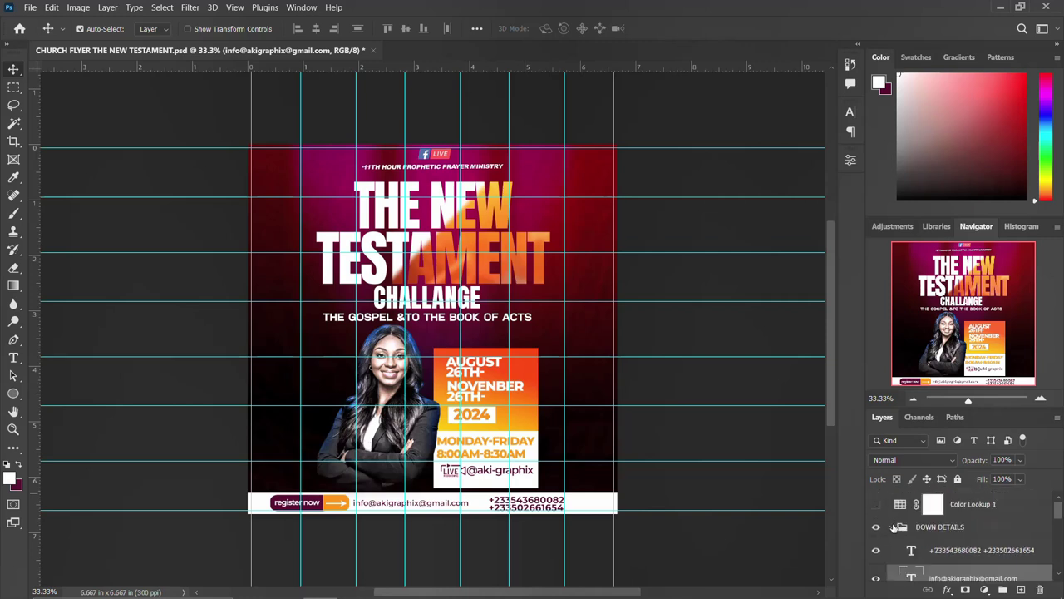
pyautogui.click(892, 528)
pyautogui.click(890, 527)
pyautogui.click(875, 529)
# Step: Toggle the TEXTS group off and on, expand it and check the november 26th date text's character settings
pyautogui.click(876, 545)
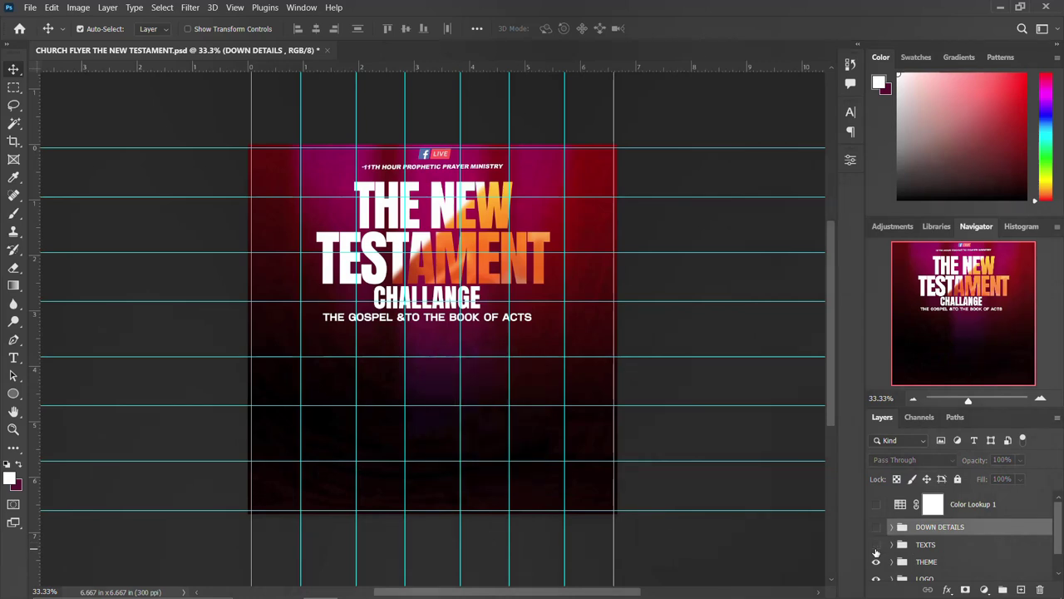
pyautogui.click(875, 545)
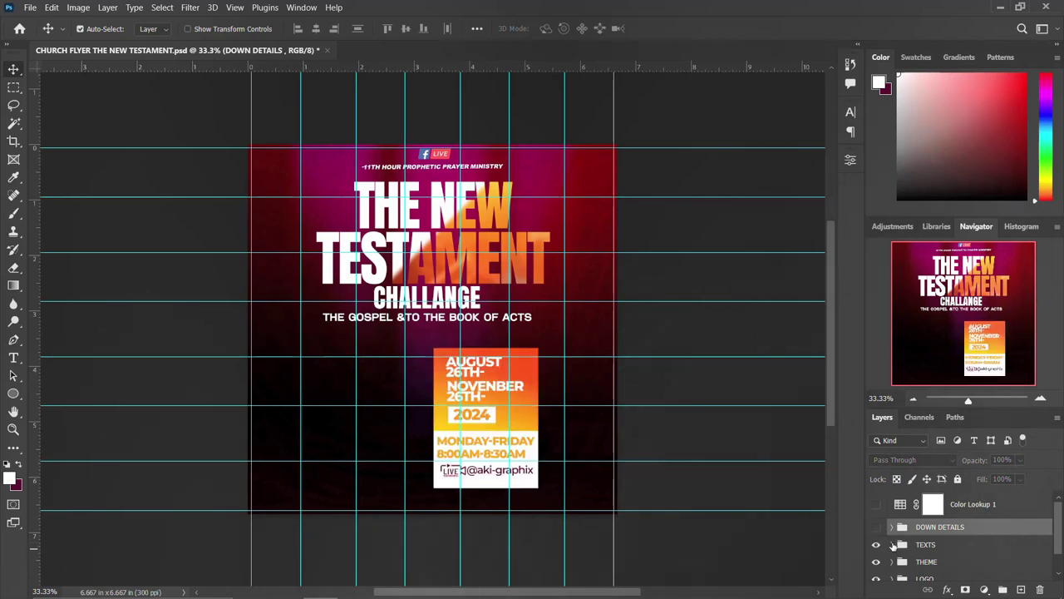
pyautogui.click(892, 544)
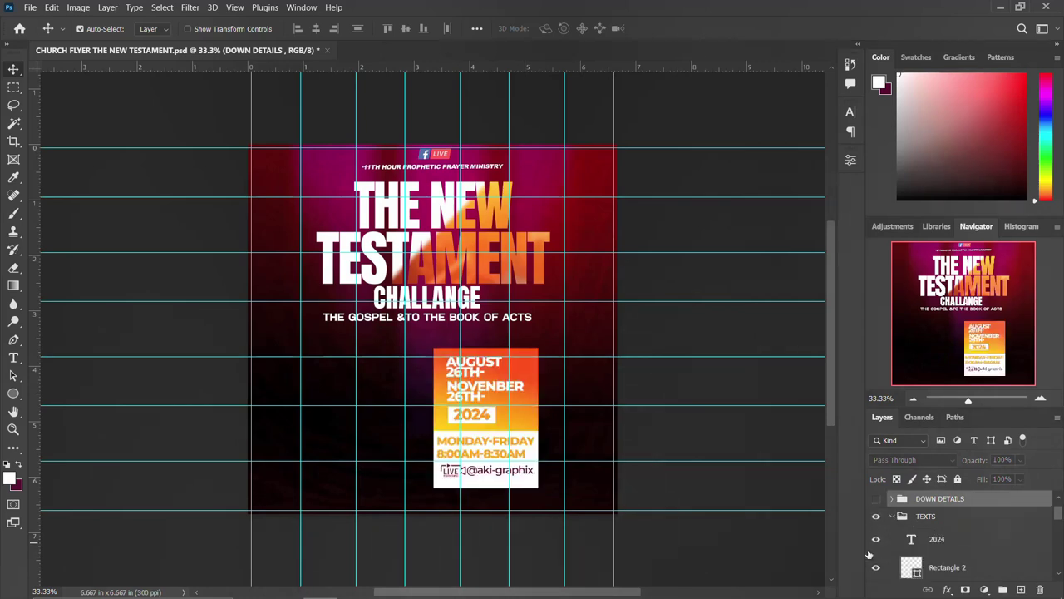
pyautogui.click(479, 394)
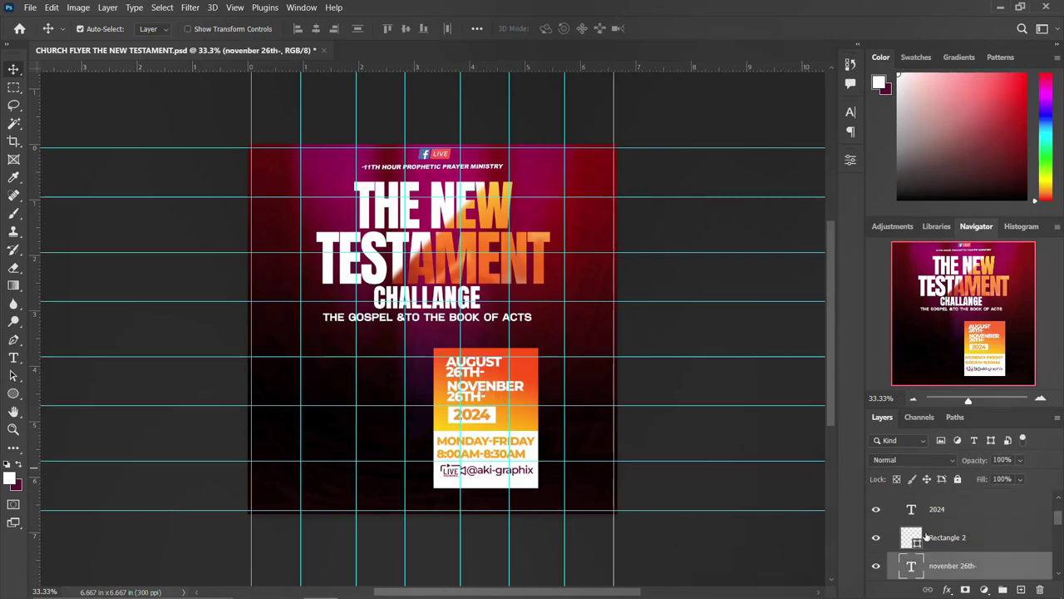
pyautogui.click(849, 112)
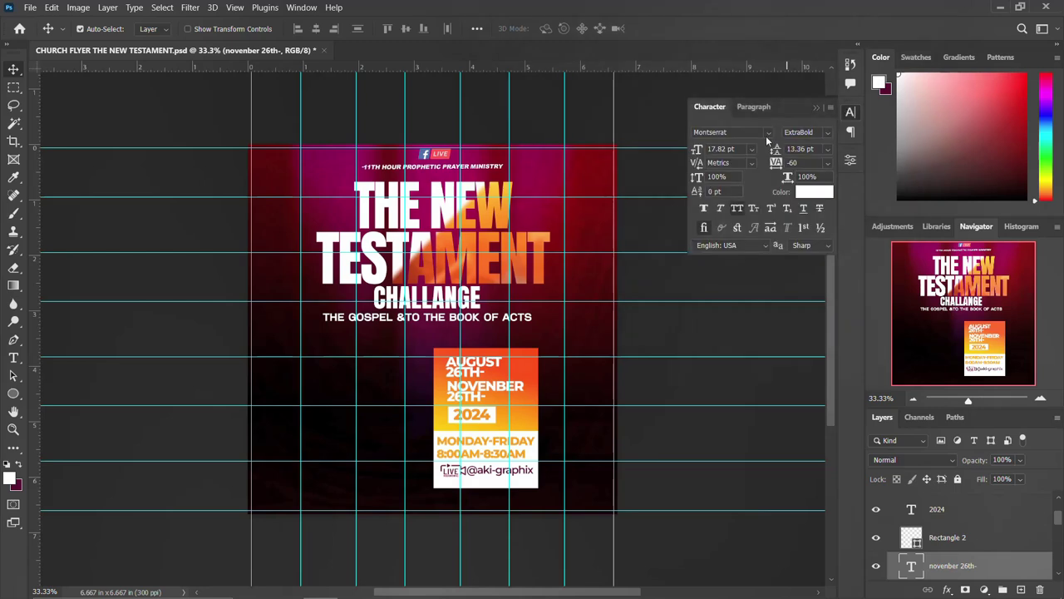
pyautogui.click(850, 112)
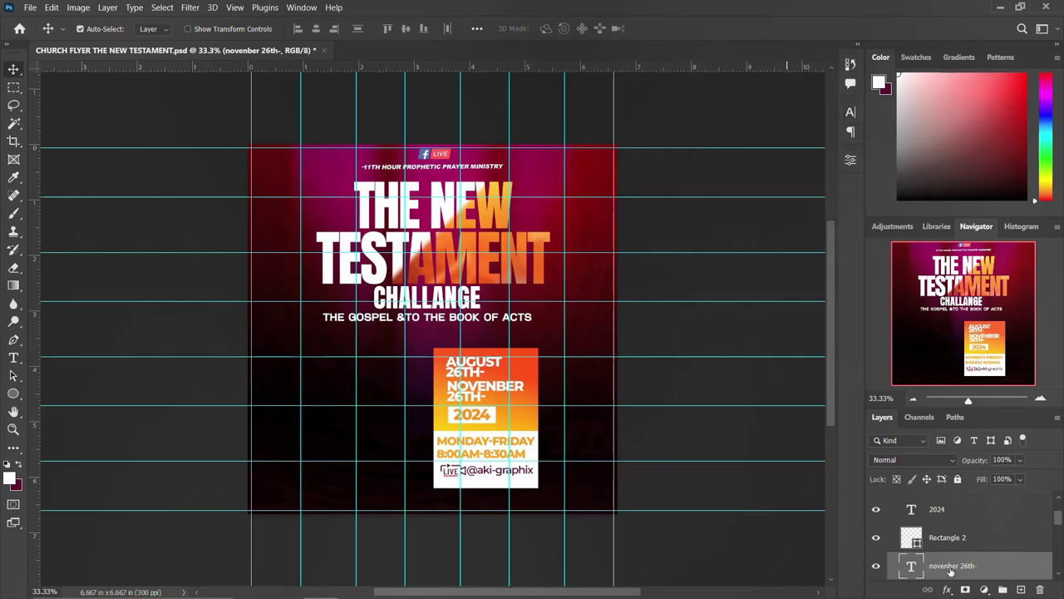
pyautogui.scroll(-5, 951, 565)
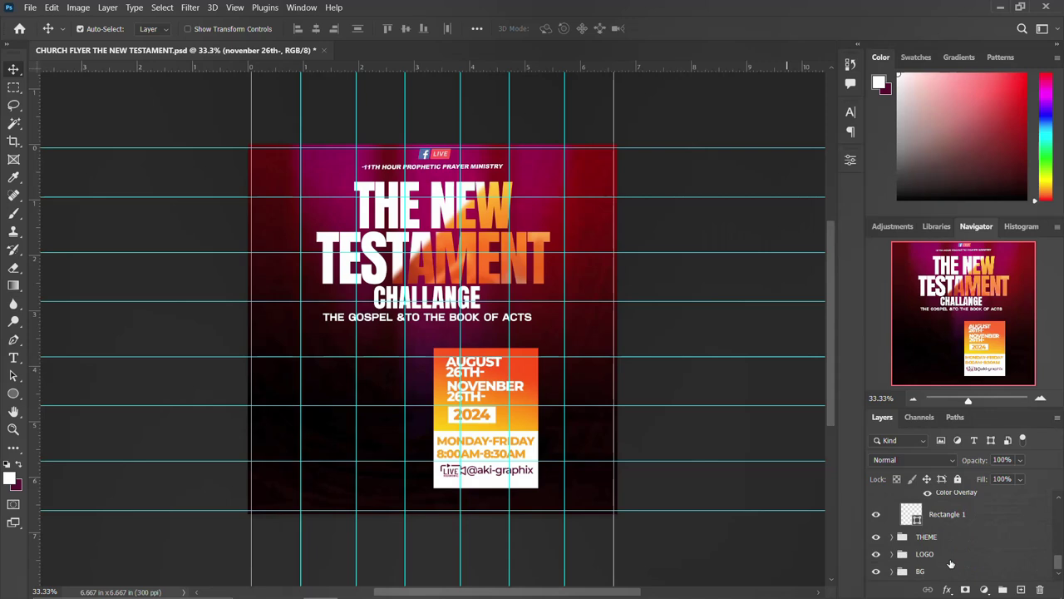
# Step: Undo the stray Rectangle 1 copy, hide the TEXTS group, and expand THEME
pyautogui.keyDown('alt'); pyautogui.click(522, 375); pyautogui.keyUp('alt')
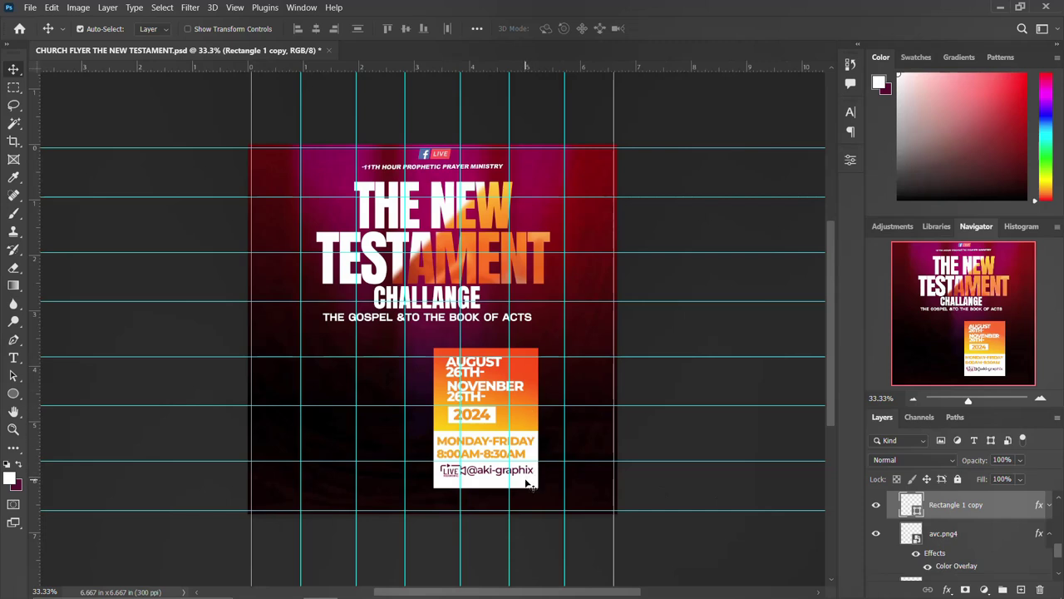
pyautogui.hotkey('ctrl', 'z')
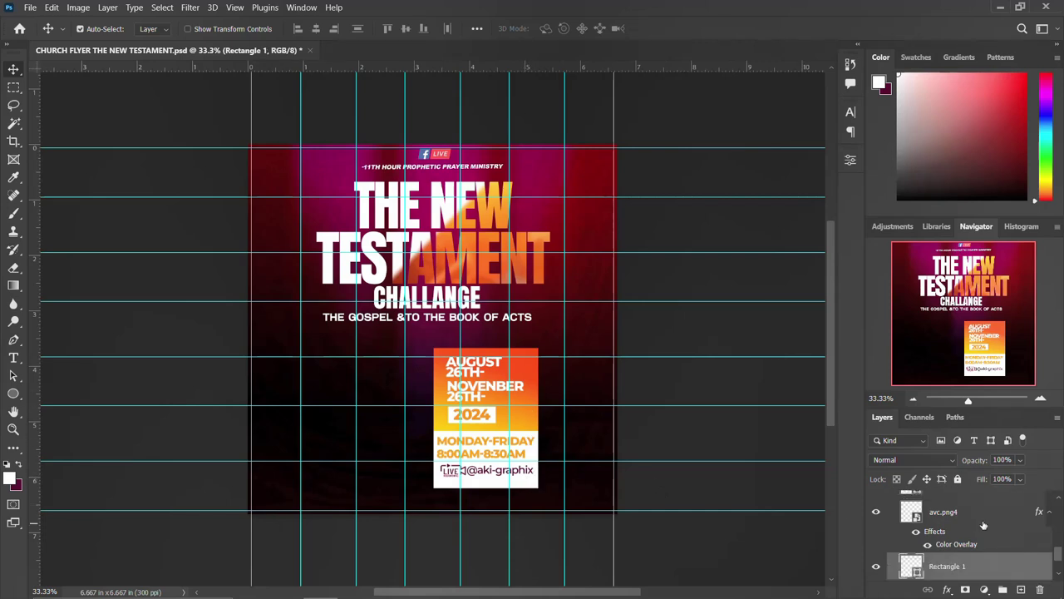
pyautogui.scroll(8, 984, 524)
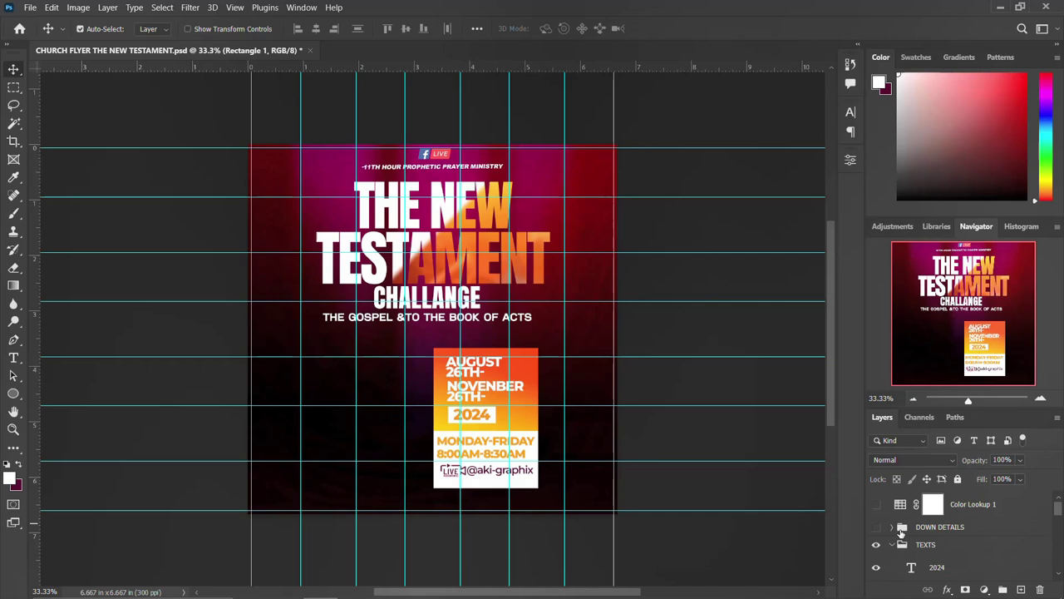
pyautogui.click(893, 547)
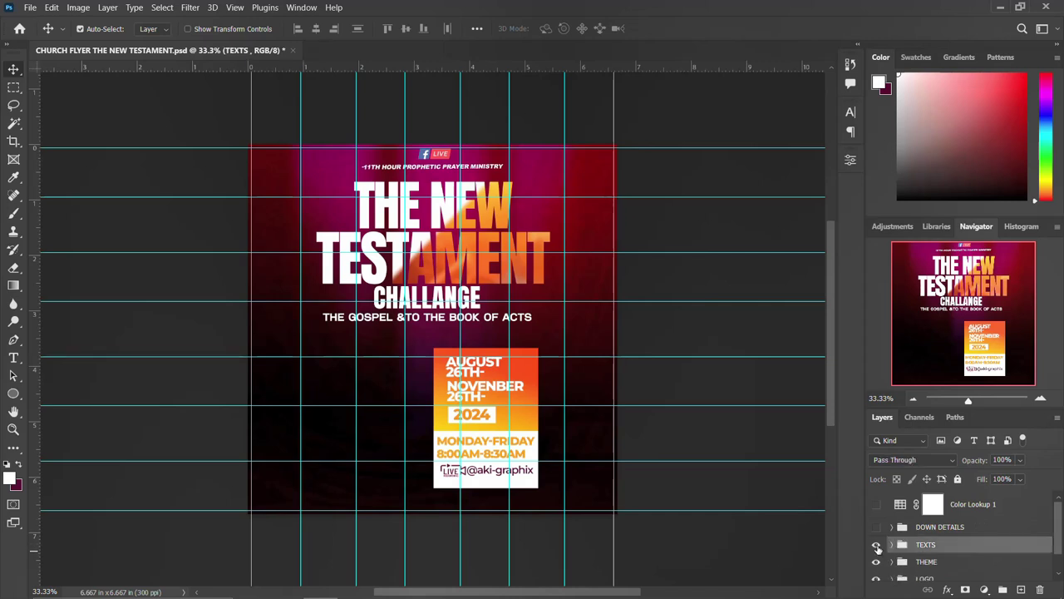
pyautogui.click(876, 546)
pyautogui.click(875, 563)
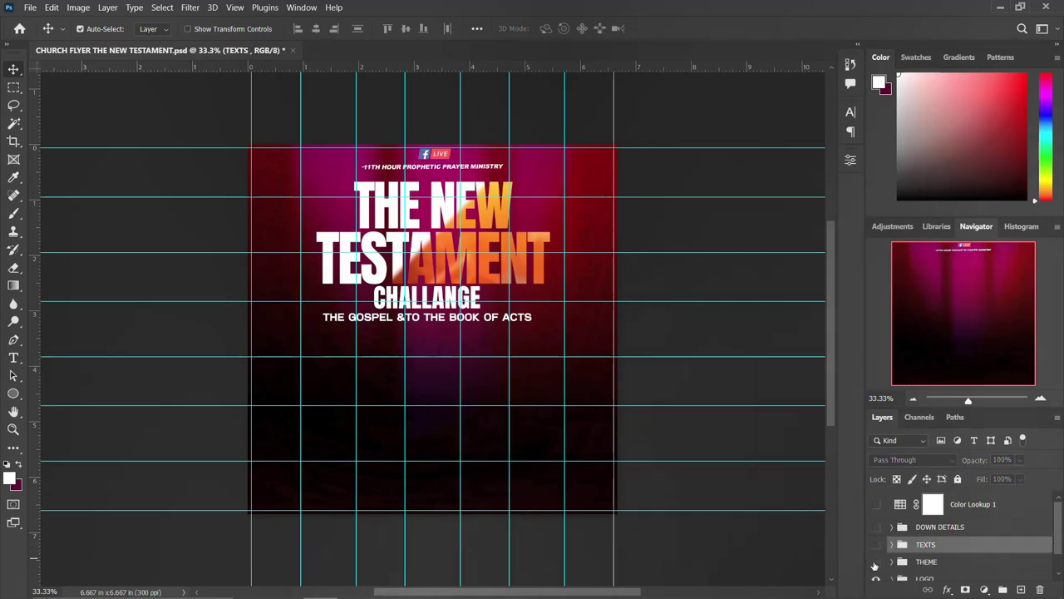
pyautogui.click(876, 563)
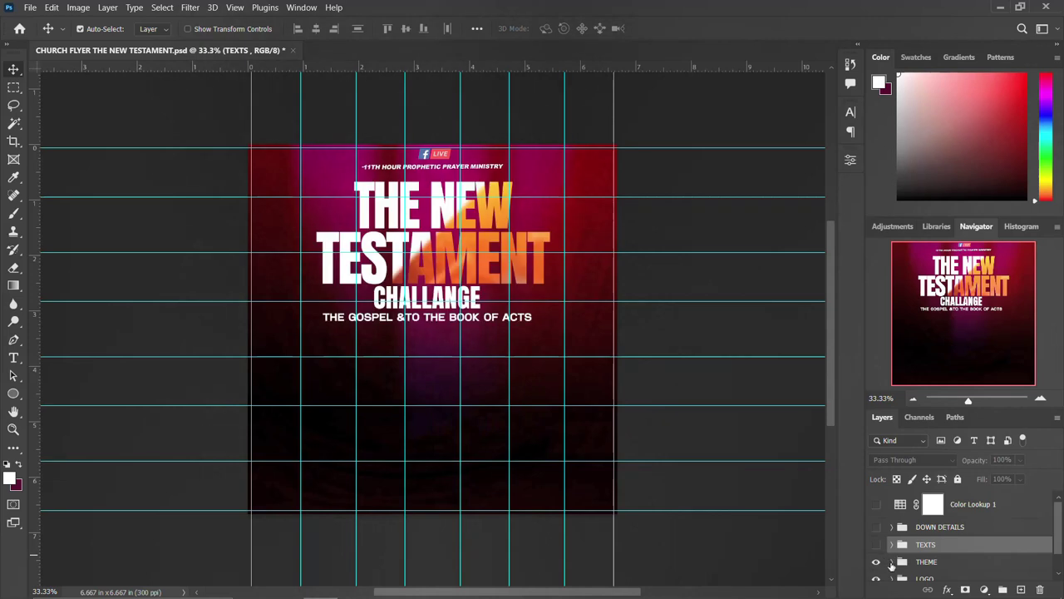
pyautogui.click(892, 563)
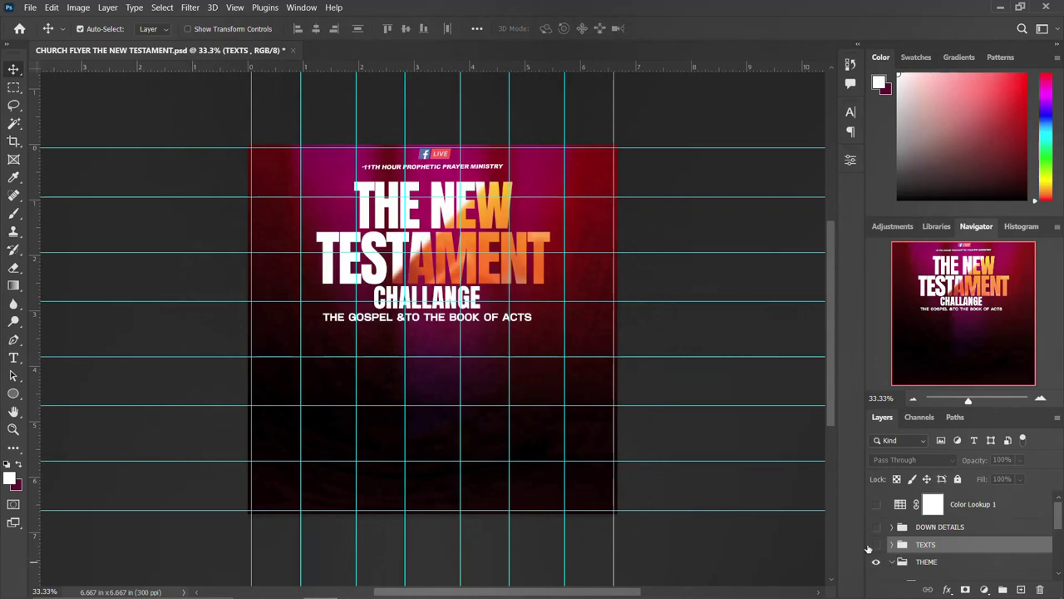
pyautogui.click(387, 210)
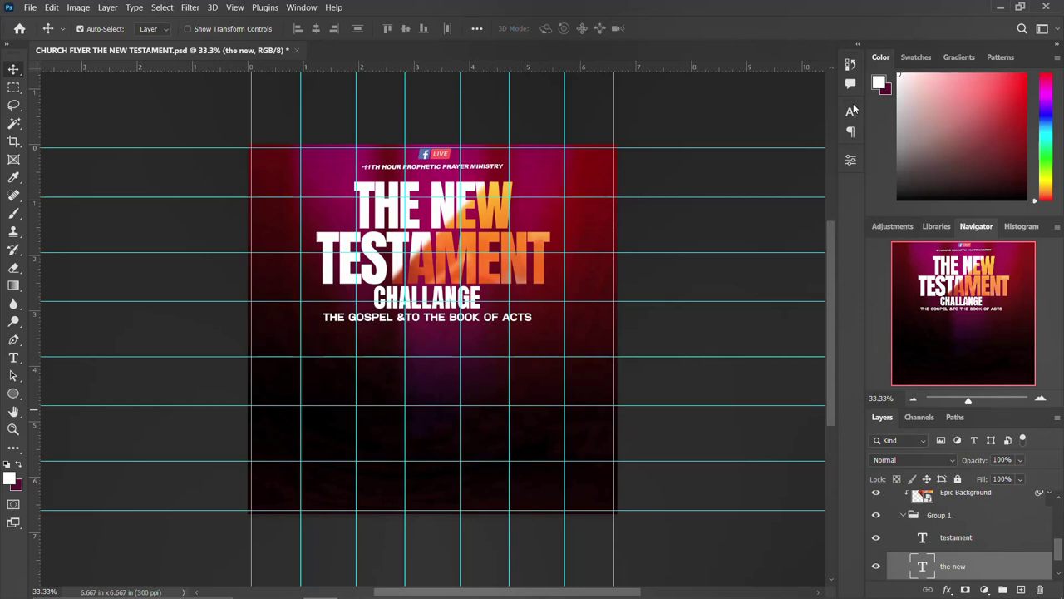
pyautogui.click(850, 111)
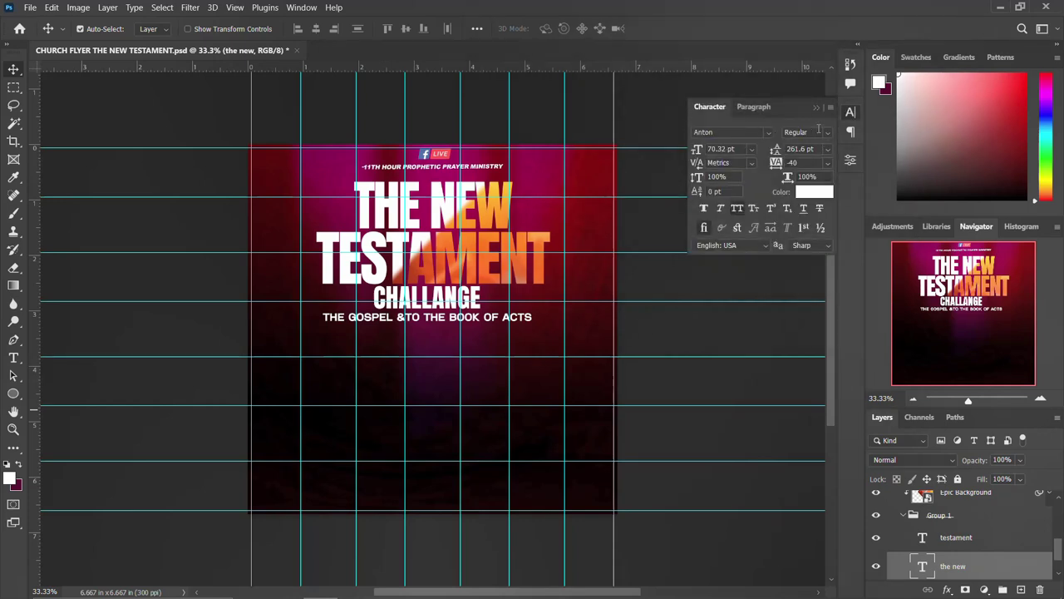
pyautogui.click(849, 113)
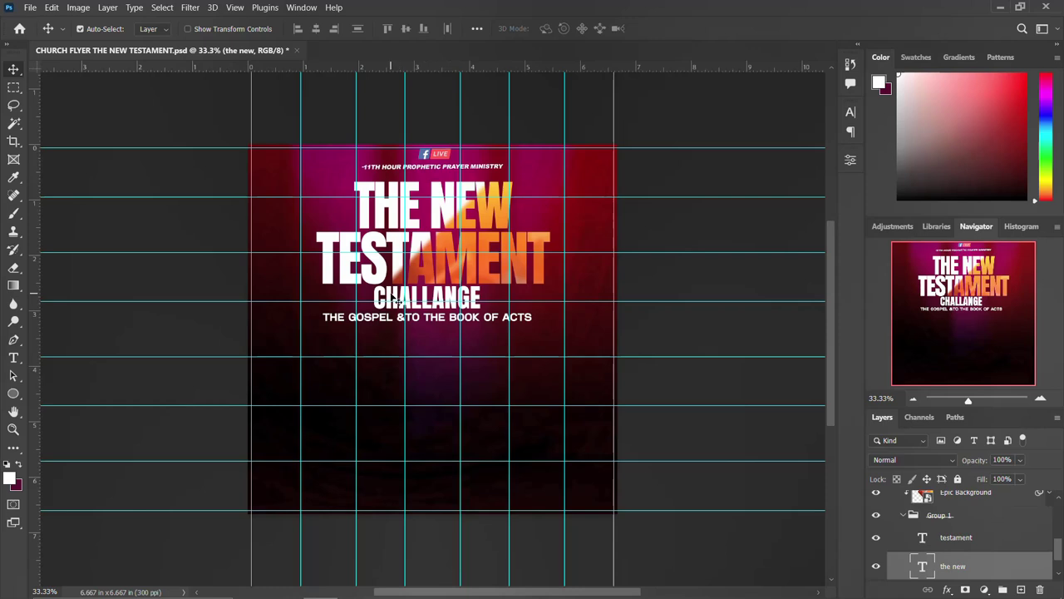
pyautogui.click(398, 301)
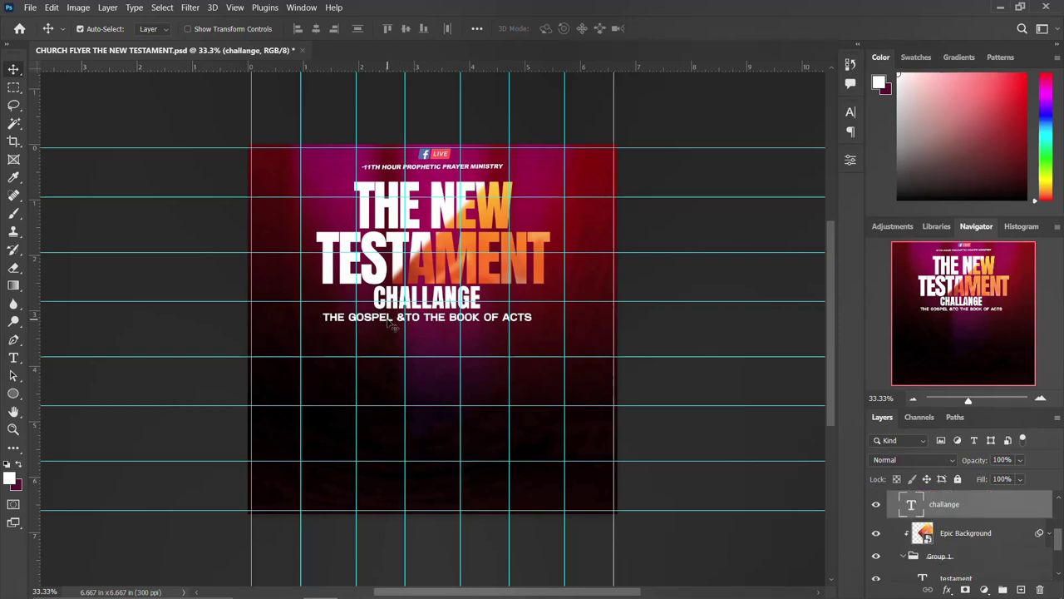
pyautogui.click(392, 326)
pyautogui.click(850, 113)
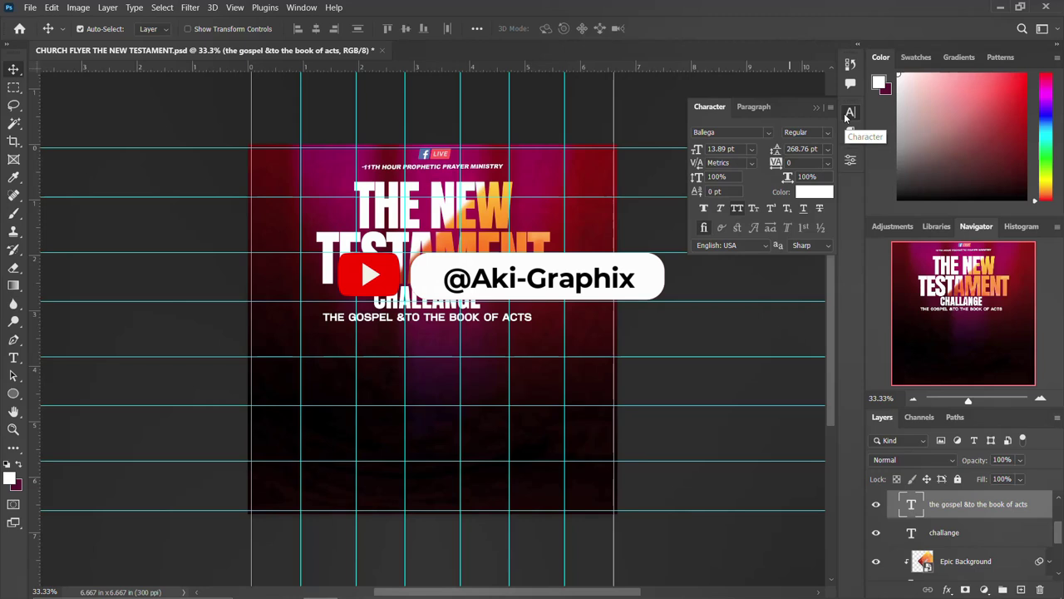
pyautogui.click(848, 114)
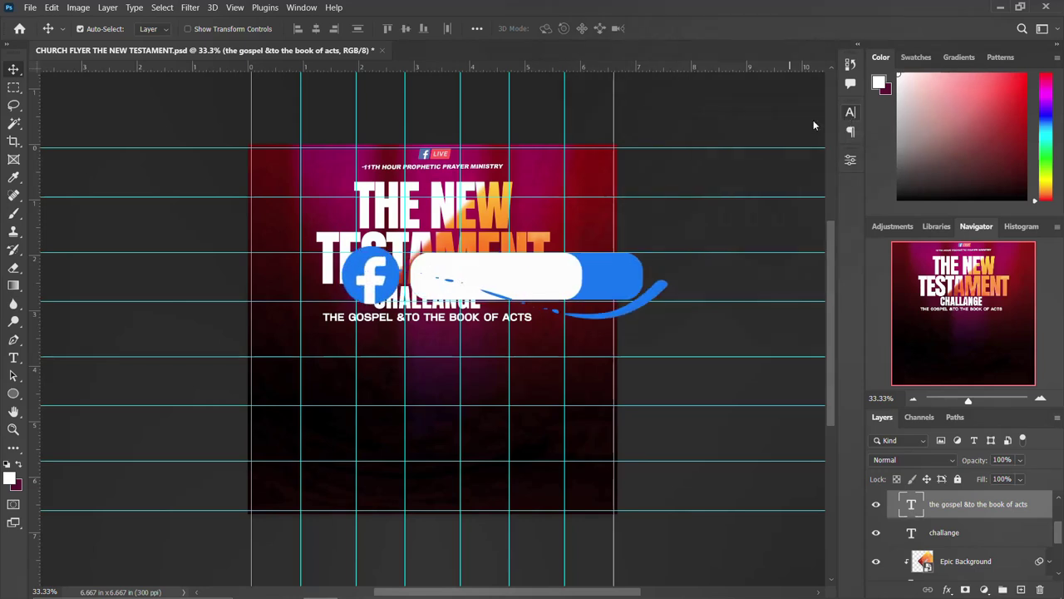
pyautogui.click(496, 218)
pyautogui.scroll(-2, 956, 498)
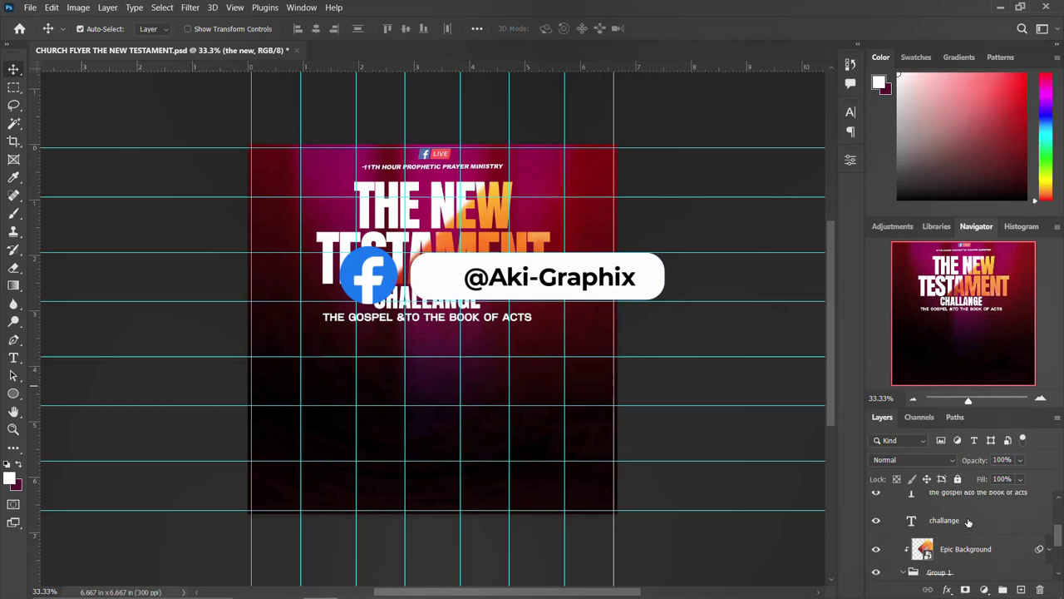
pyautogui.click(967, 550)
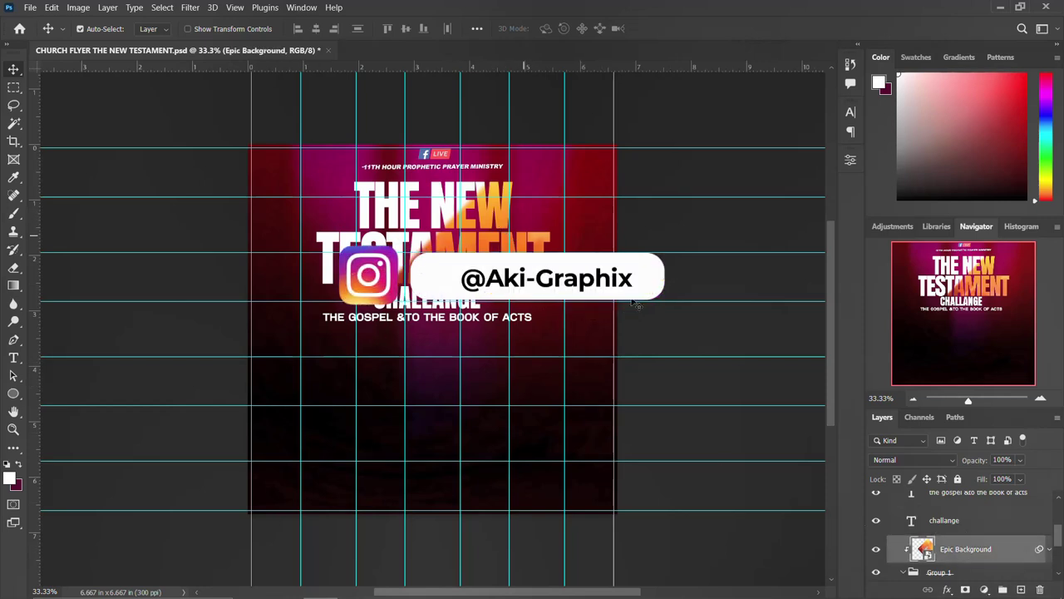
pyautogui.scroll(-1, 990, 532)
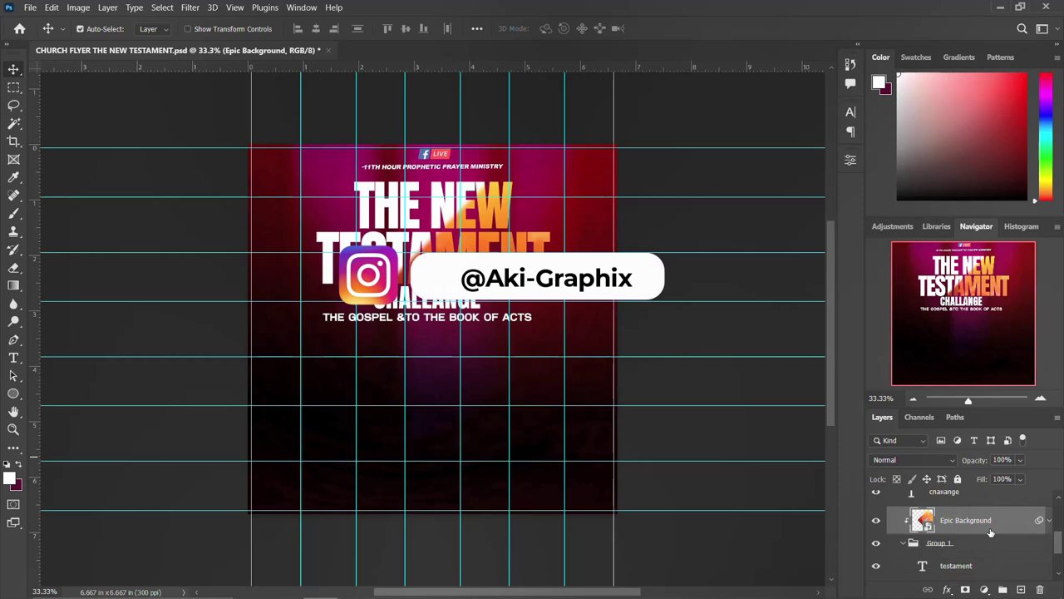
# Step: Toggle Group 1's title text, collapse Group 1 and THEME, then hide THEME and LOGO
pyautogui.click(874, 543)
pyautogui.click(874, 543)
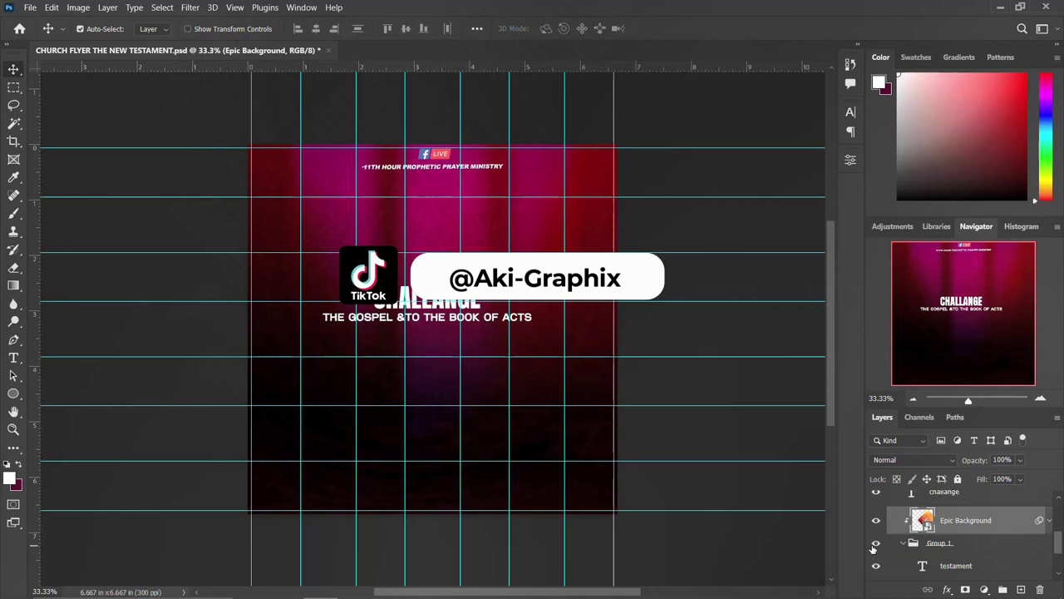
pyautogui.click(906, 541)
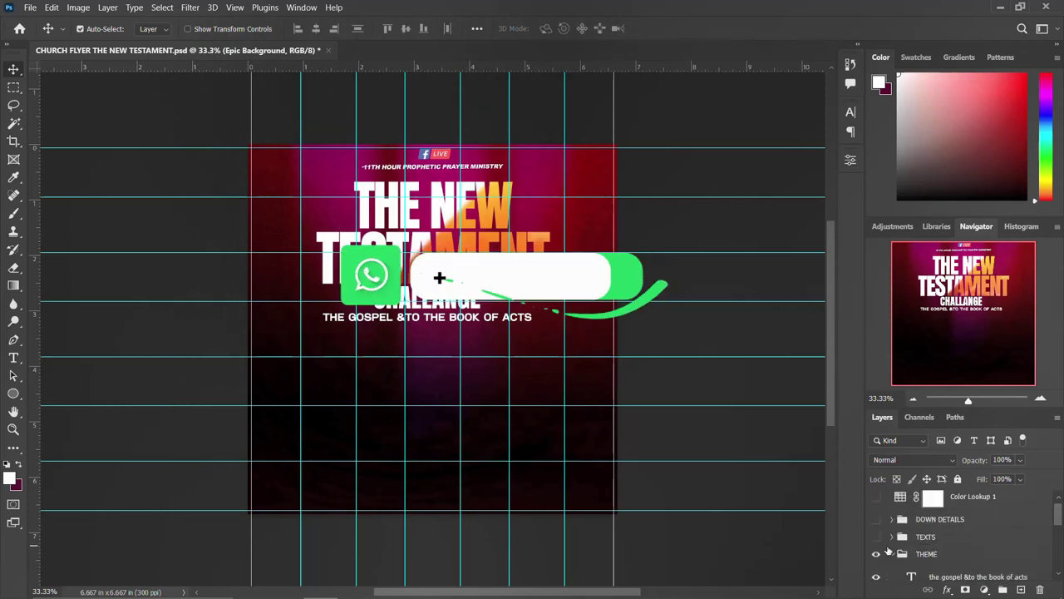
pyautogui.click(892, 555)
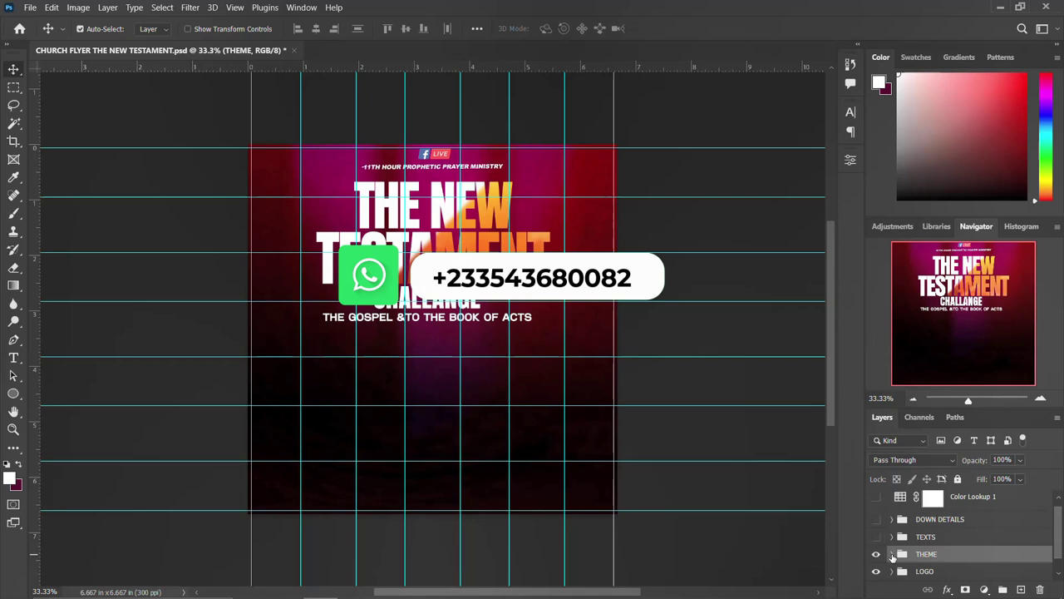
pyautogui.scroll(-1, 892, 548)
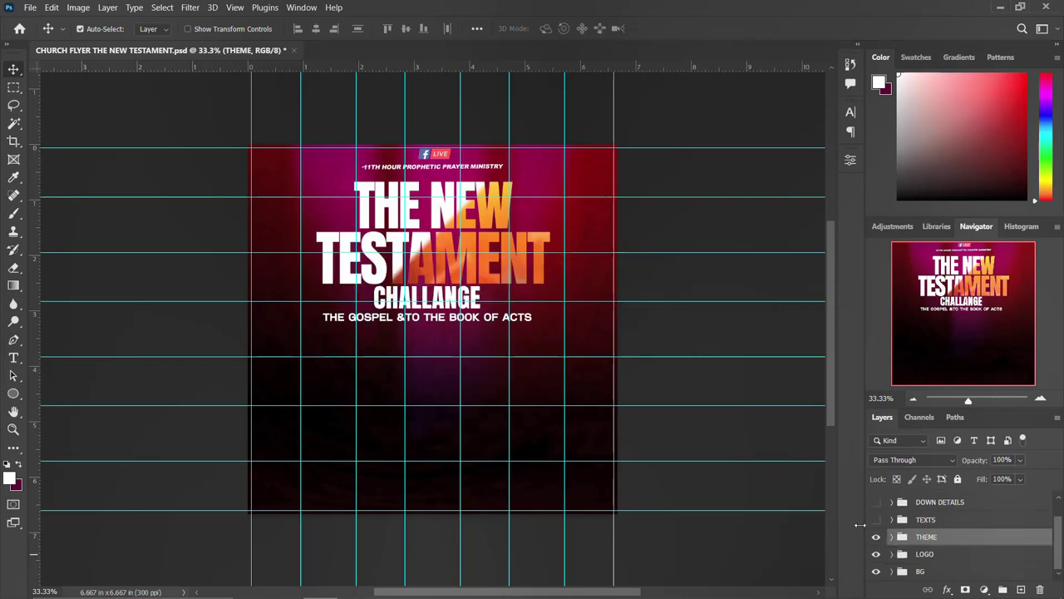
pyautogui.click(876, 536)
pyautogui.click(875, 554)
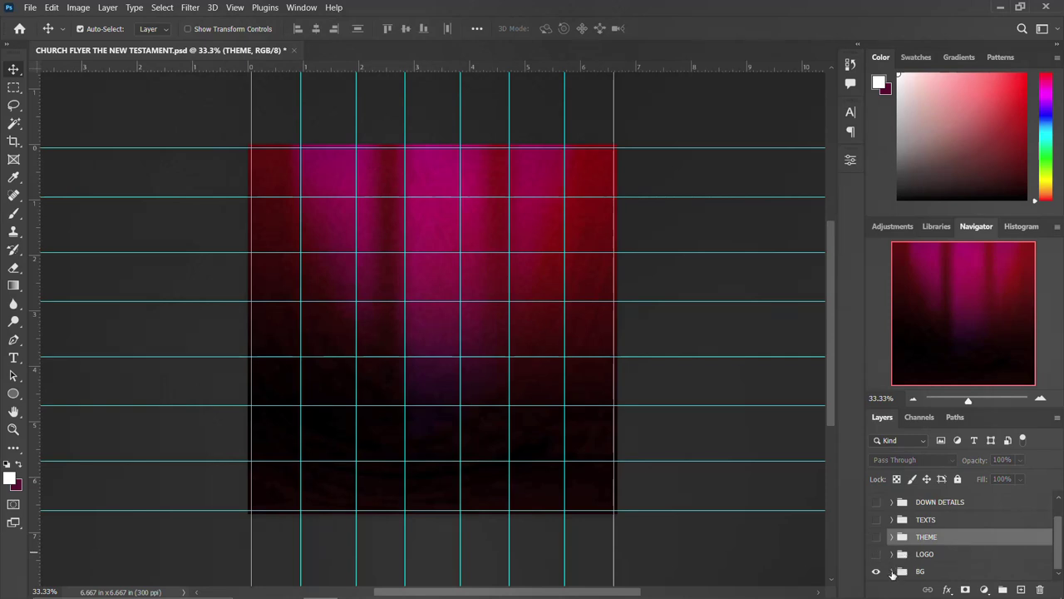
# Step: Inspect the BG and BACKROUND groups, then show LOGO, THEME and DOWN DETAILS again
pyautogui.click(892, 571)
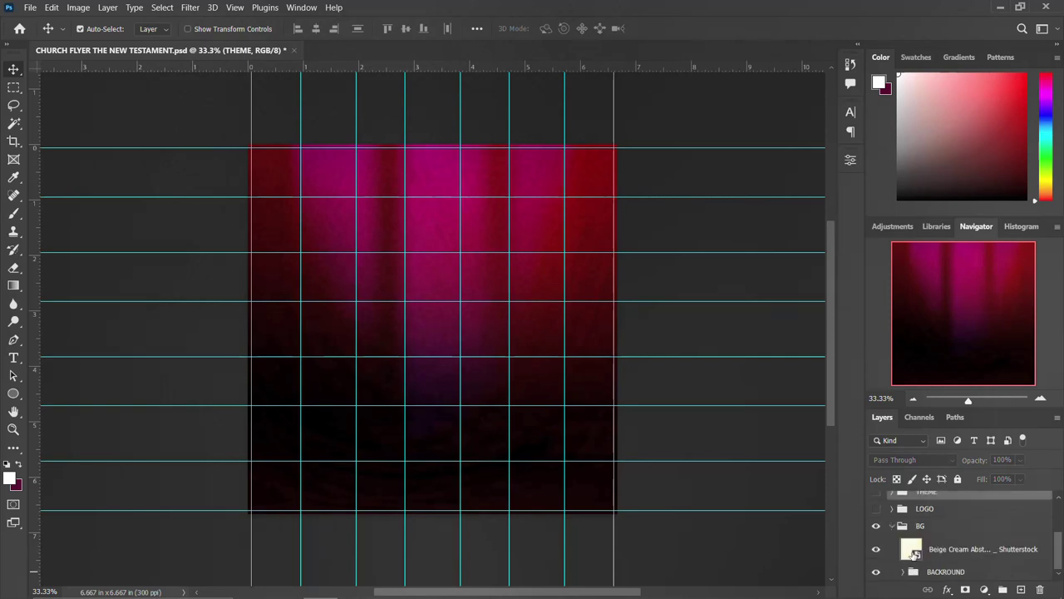
pyautogui.click(902, 573)
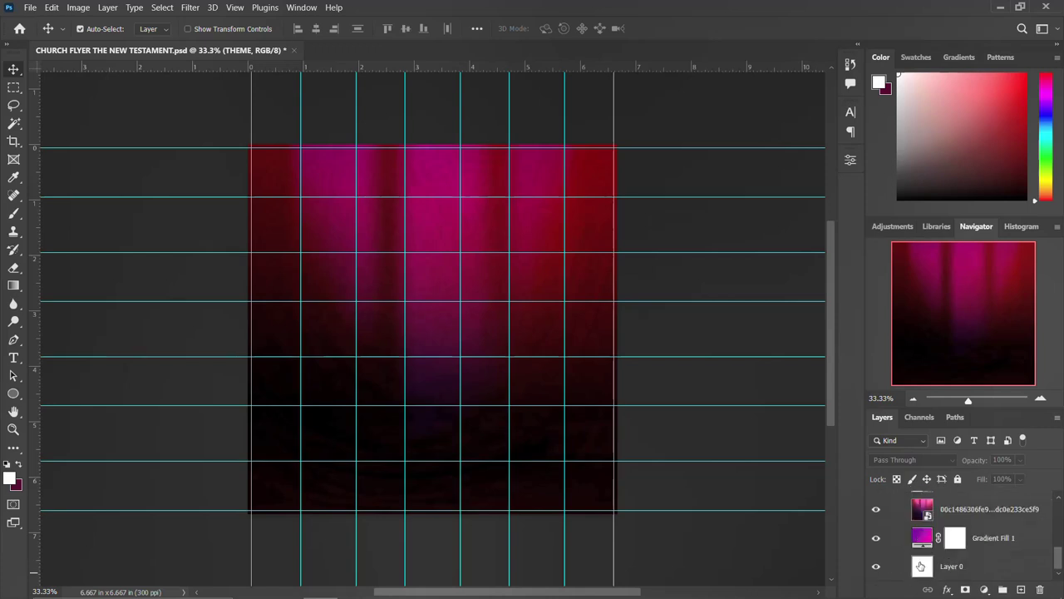
pyautogui.scroll(5, 914, 561)
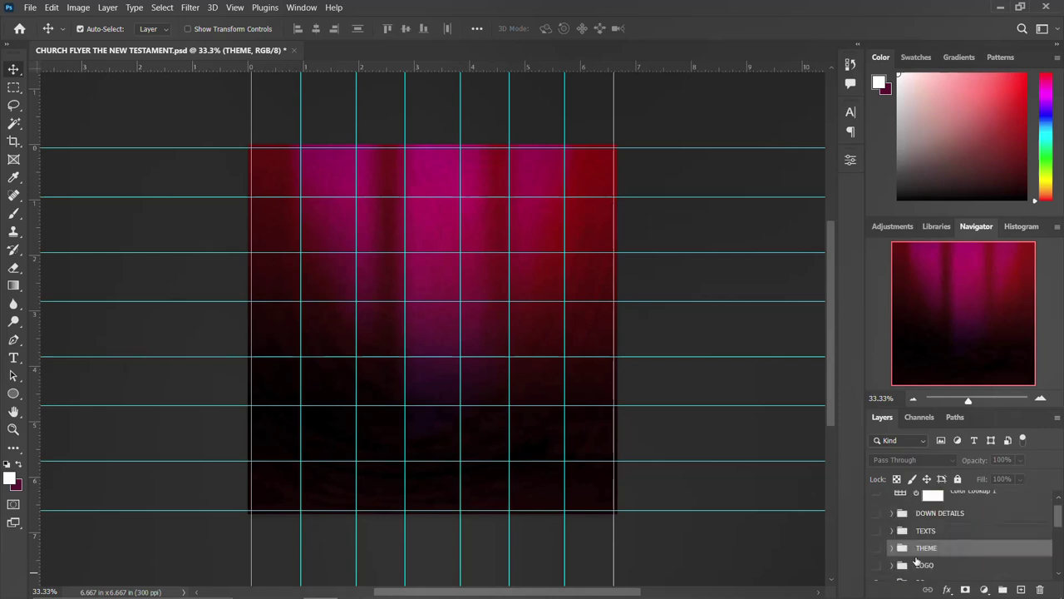
pyautogui.scroll(-5, 900, 549)
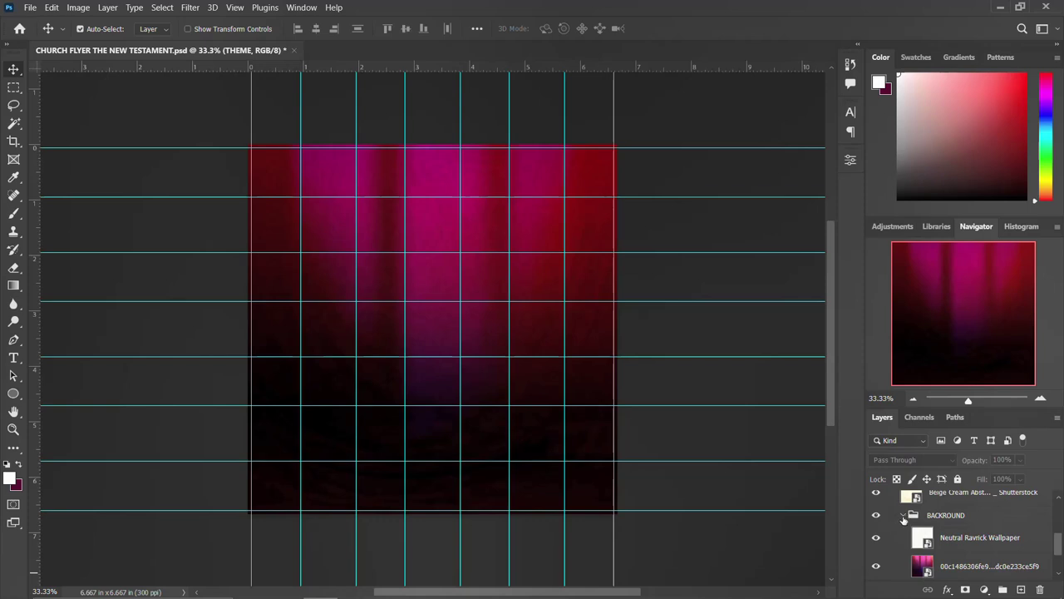
pyautogui.click(904, 516)
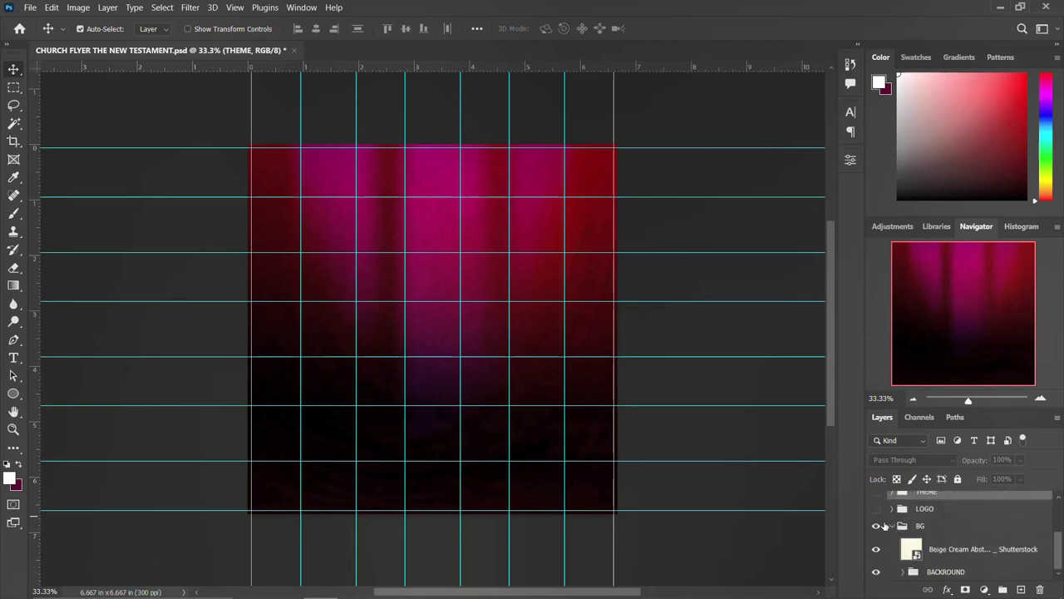
pyautogui.click(891, 527)
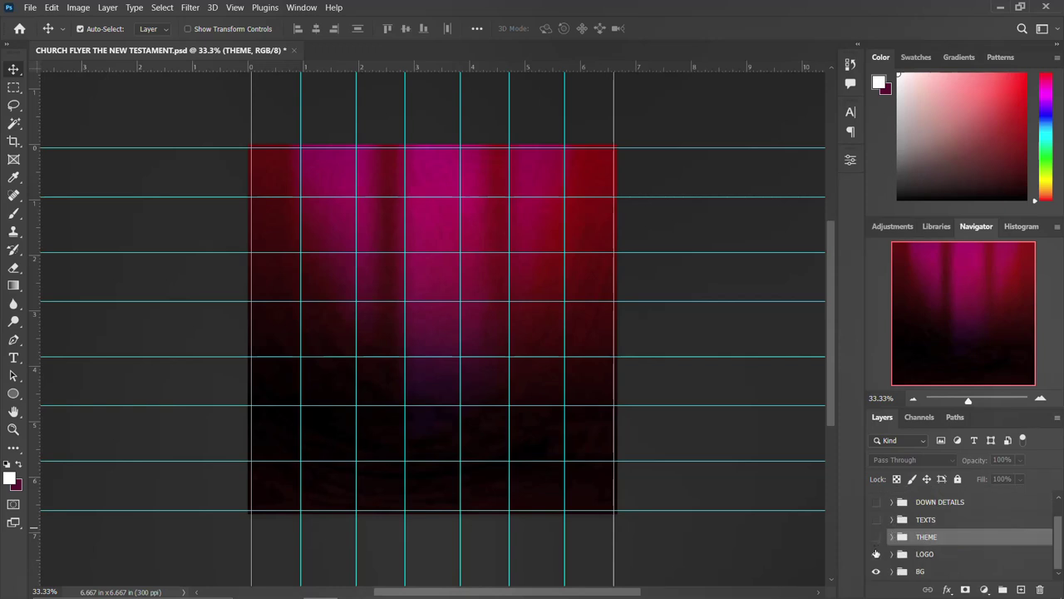
pyautogui.click(876, 554)
pyautogui.click(875, 536)
pyautogui.click(876, 502)
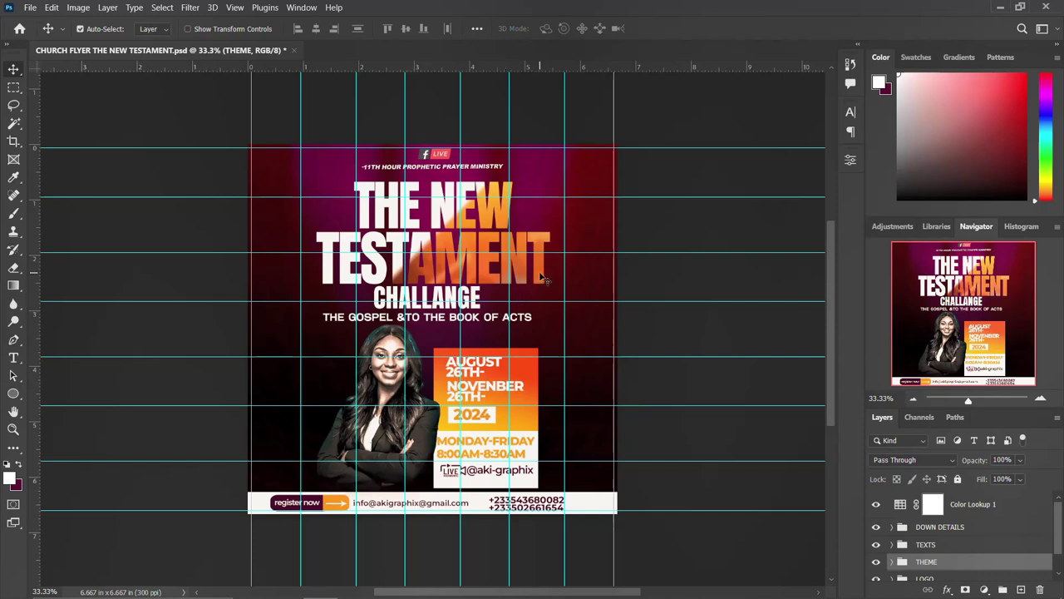
pyautogui.click(974, 530)
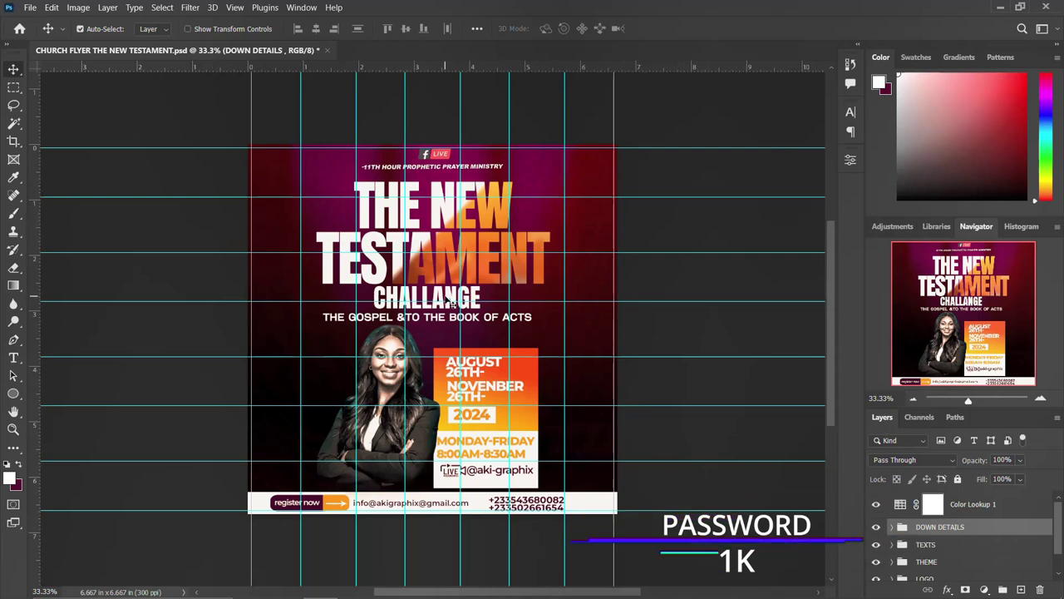
pyautogui.click(986, 506)
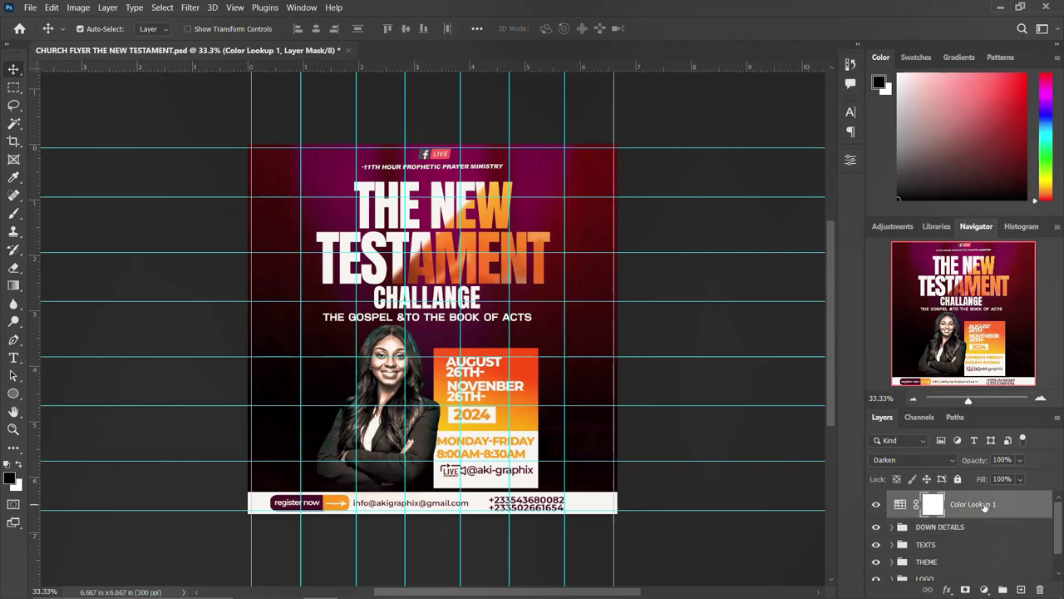
pyautogui.moveTo(451, 591)
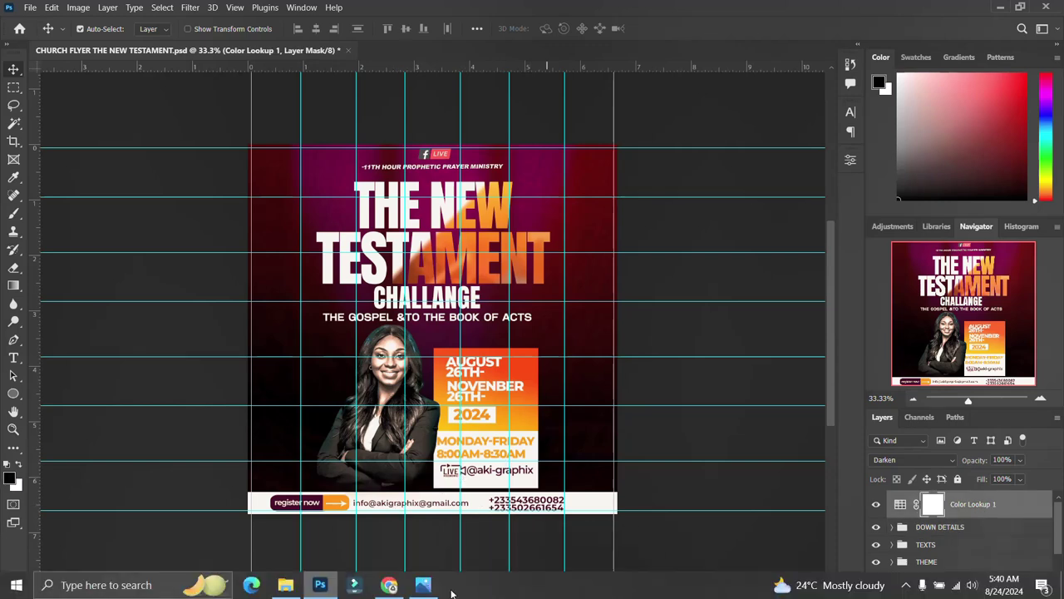
# Step: Open THE IMPACT 2024 FLYER.psd from the FREEBIES PART 18 folder in Photoshop
pyautogui.click(285, 585)
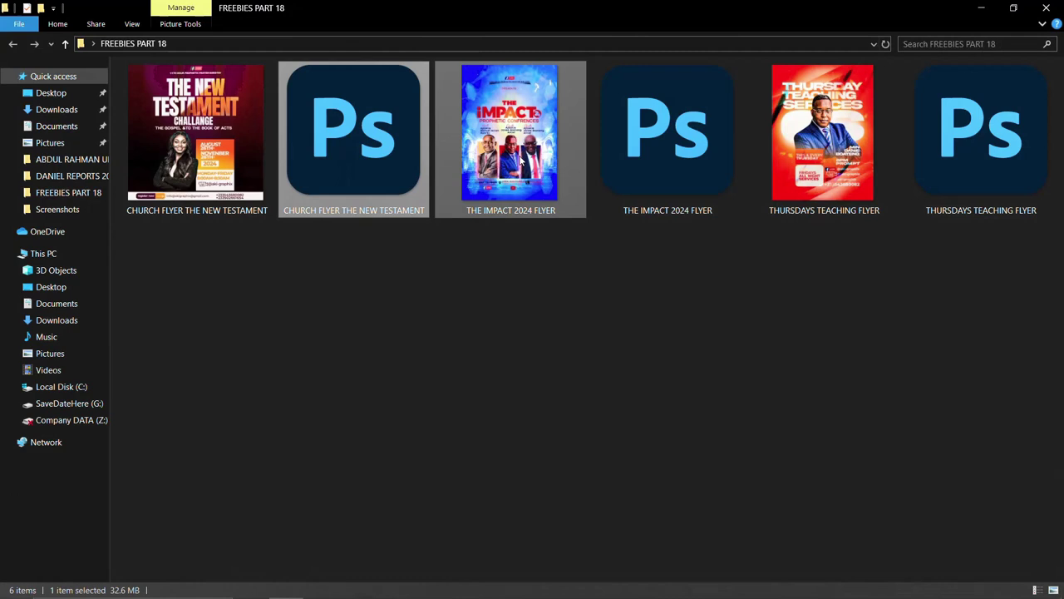
pyautogui.click(656, 160)
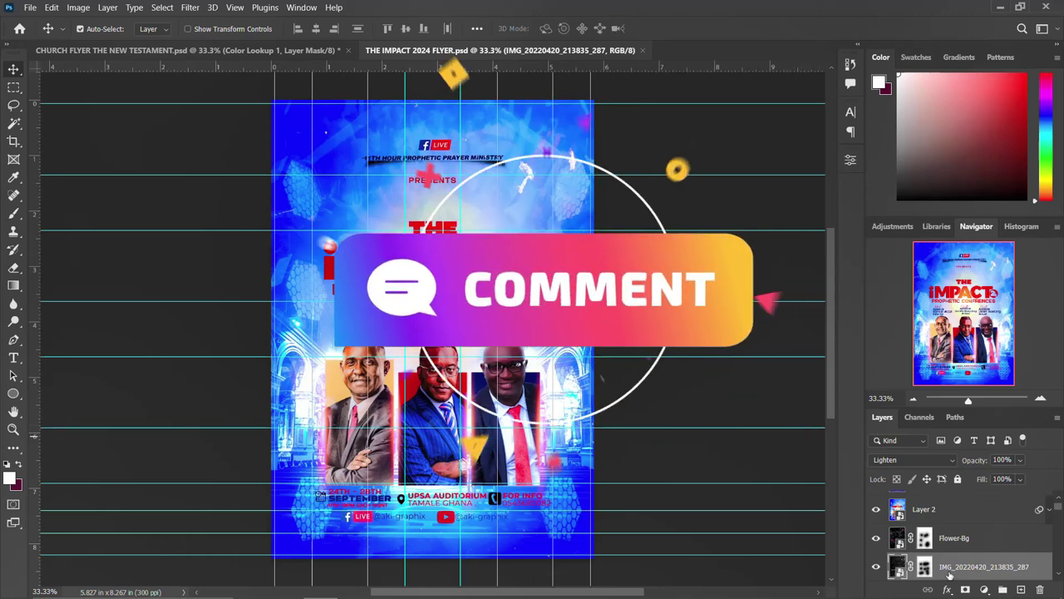
# Step: Stamp a merged copy of visible layers, then hide it, Layer 2, Flower-Bg and the IMG_20220420 photo
pyautogui.hotkey('ctrl', 'shift', 'alt', 'e')
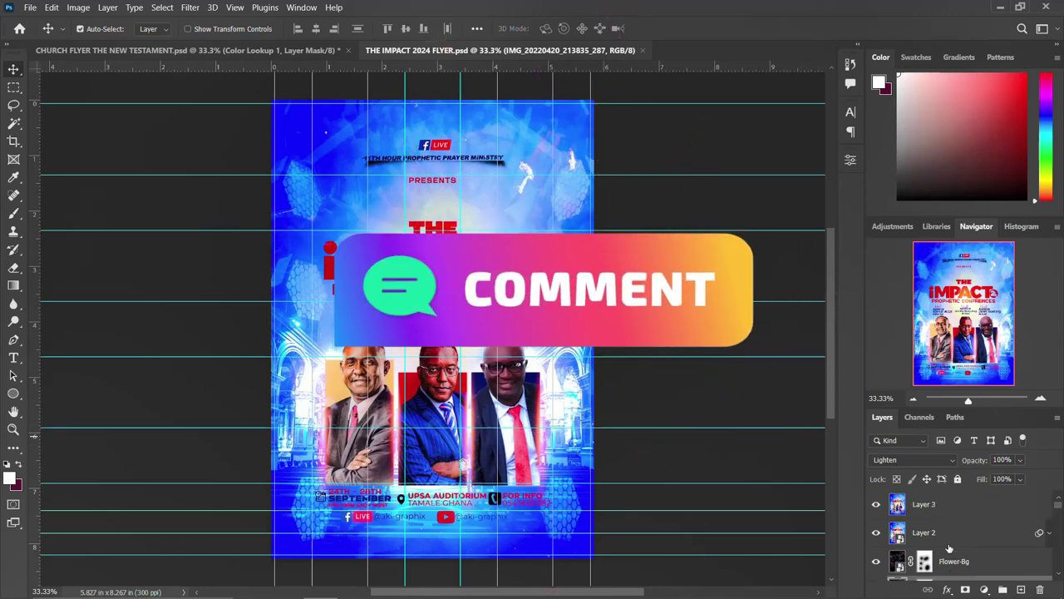
pyautogui.click(874, 503)
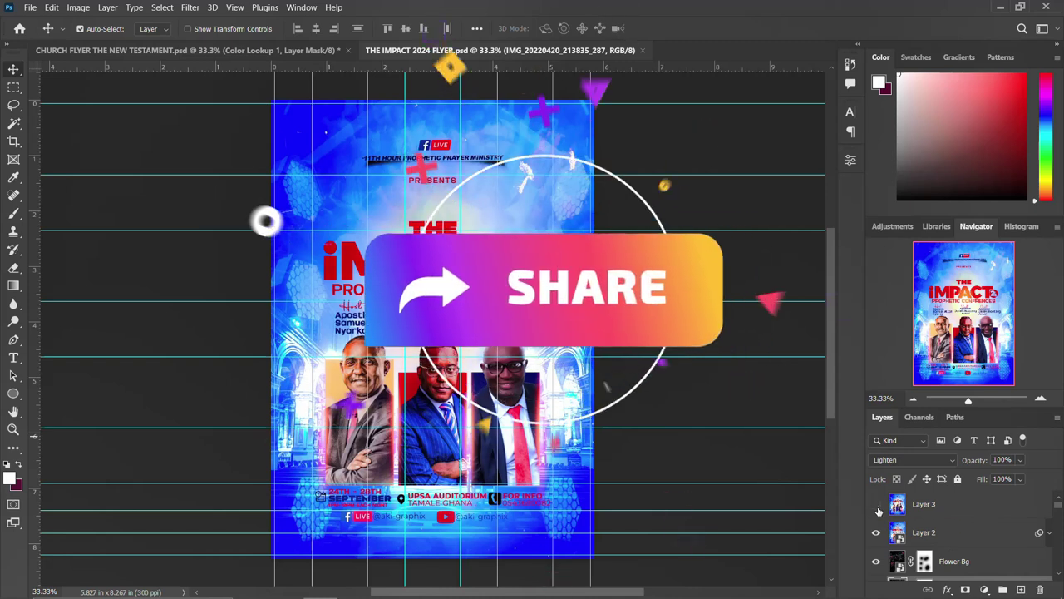
pyautogui.click(875, 532)
pyautogui.click(876, 560)
pyautogui.scroll(-1, 892, 553)
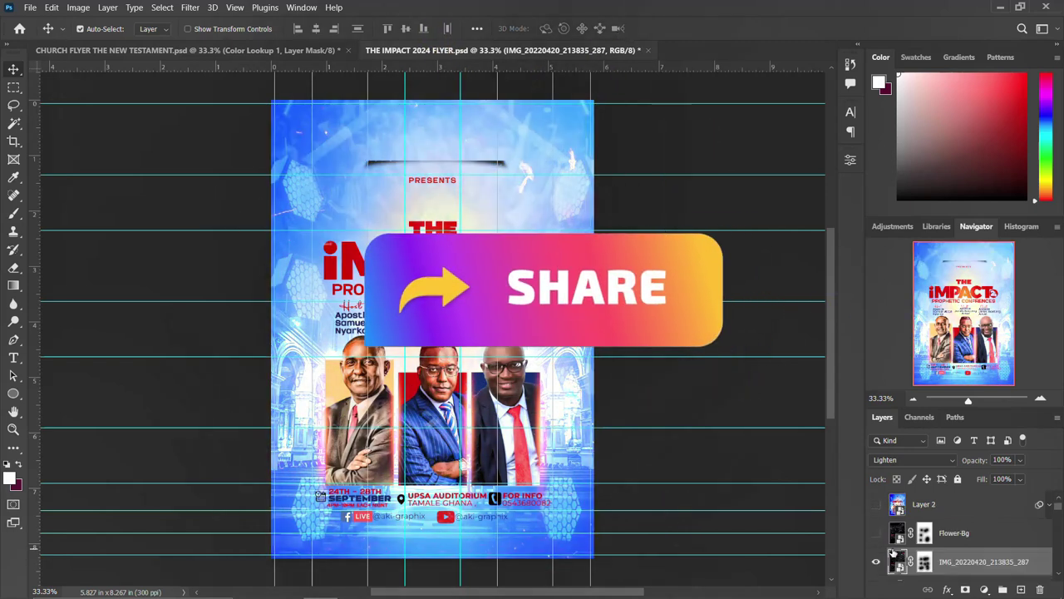
pyautogui.scroll(-1, 892, 553)
pyautogui.click(876, 532)
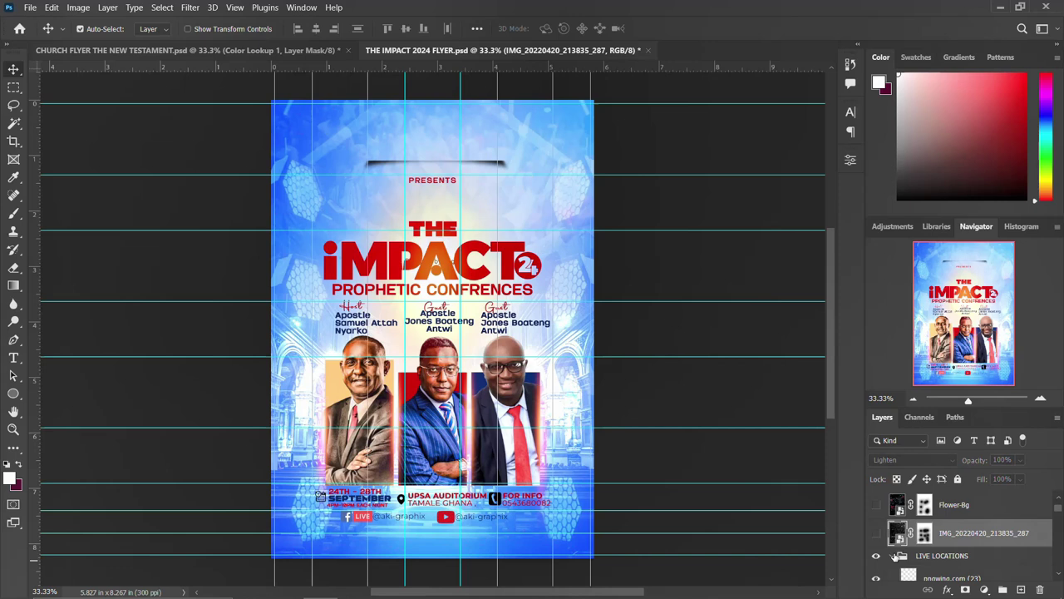
# Step: Collapse and hide the LIVE LOCATIONS, DATE & TIME, CONTACT DETAILS, VENUE and NAMES groups
pyautogui.click(891, 555)
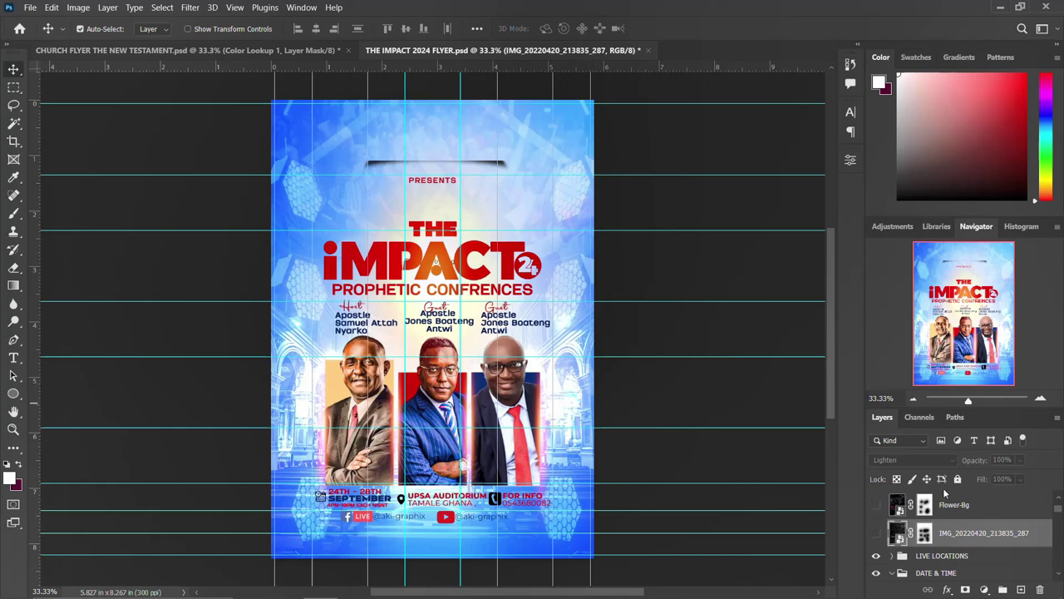
pyautogui.click(876, 557)
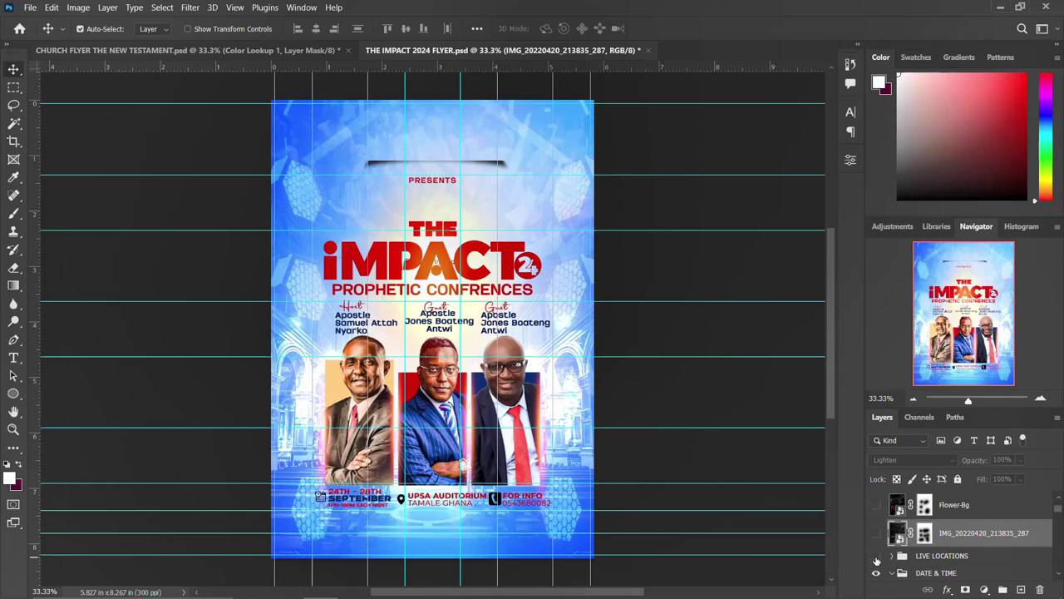
pyautogui.scroll(-2, 878, 561)
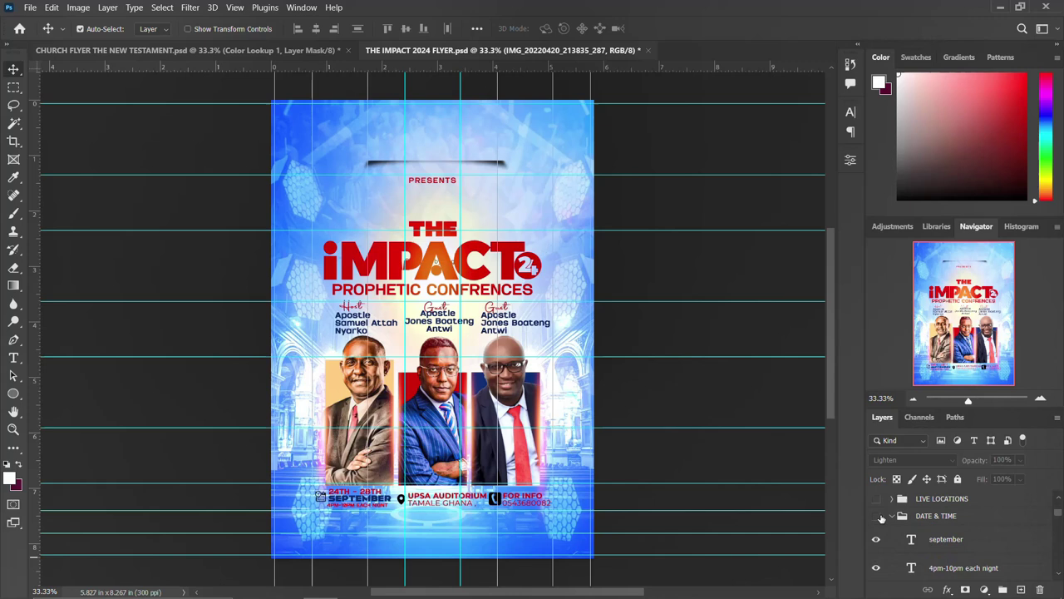
pyautogui.click(877, 517)
pyautogui.click(892, 516)
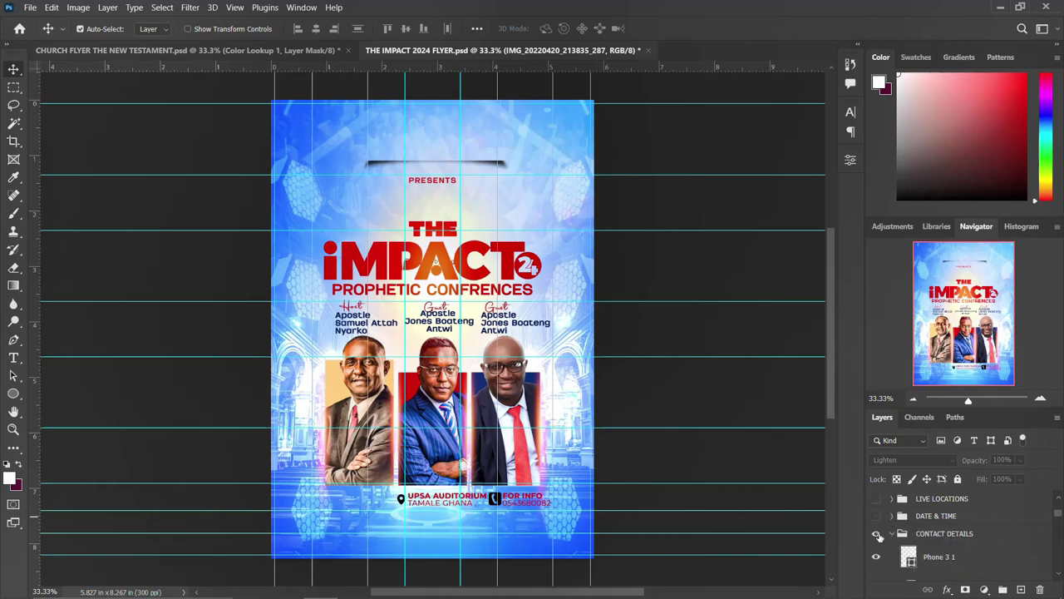
pyautogui.click(892, 535)
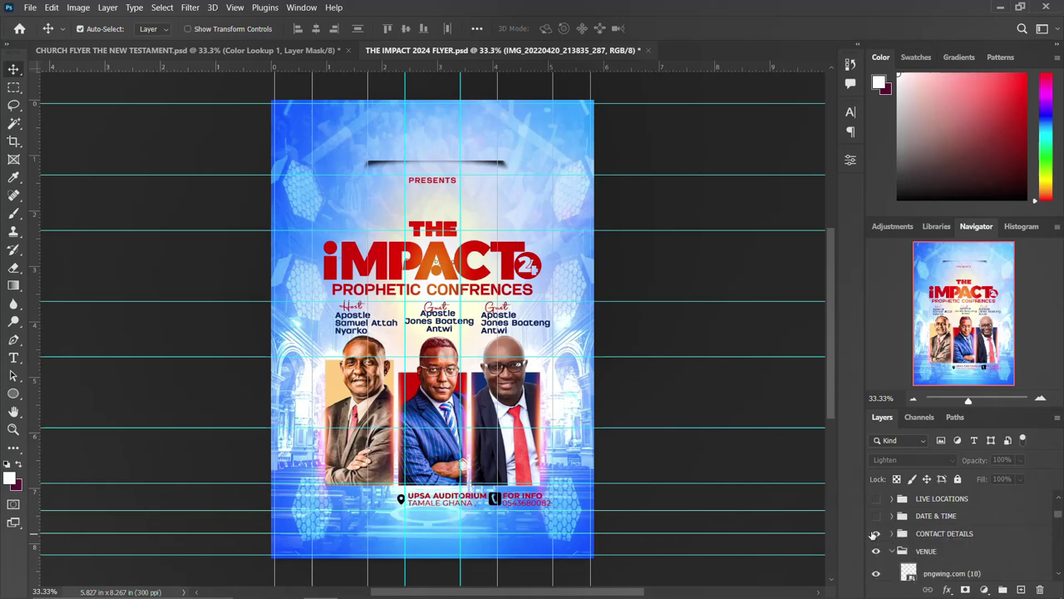
pyautogui.click(876, 534)
pyautogui.click(892, 552)
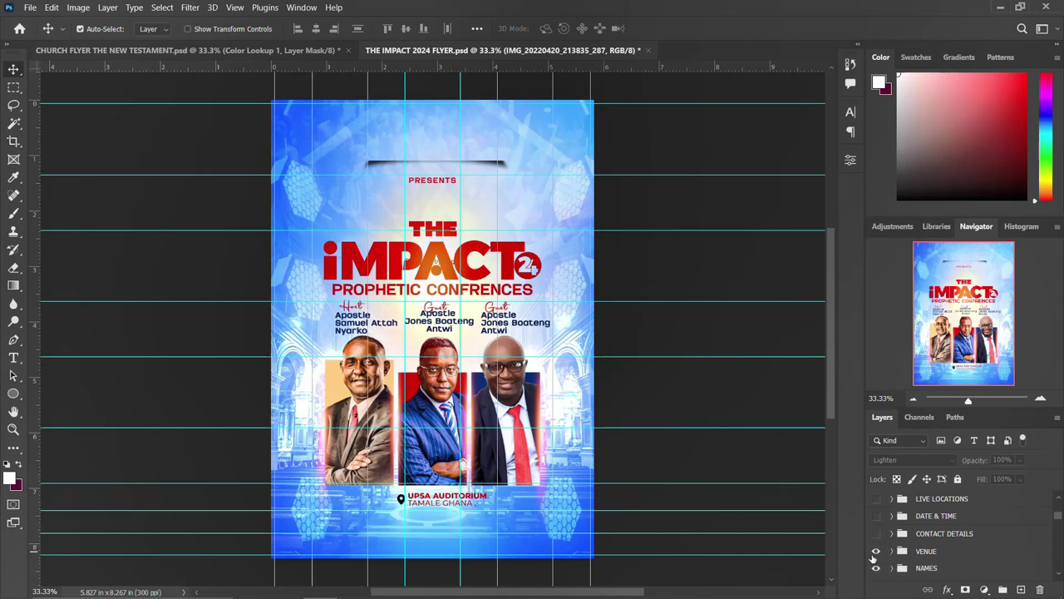
pyautogui.click(876, 552)
pyautogui.click(875, 568)
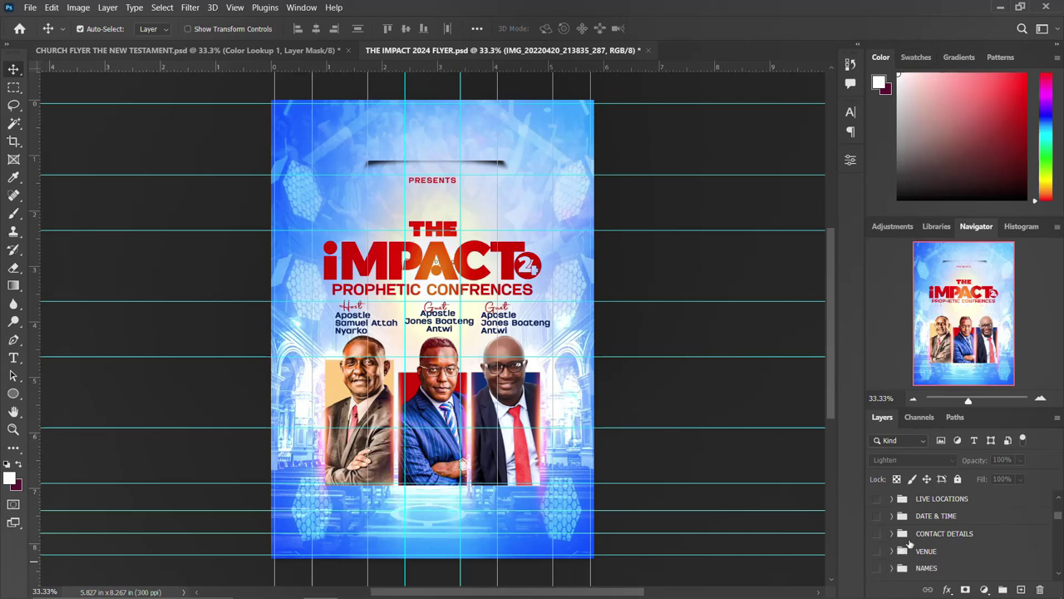
# Step: Collapse and hide the IMAGES, THEME and LOGO & PRESENTS groups
pyautogui.scroll(-3, 914, 539)
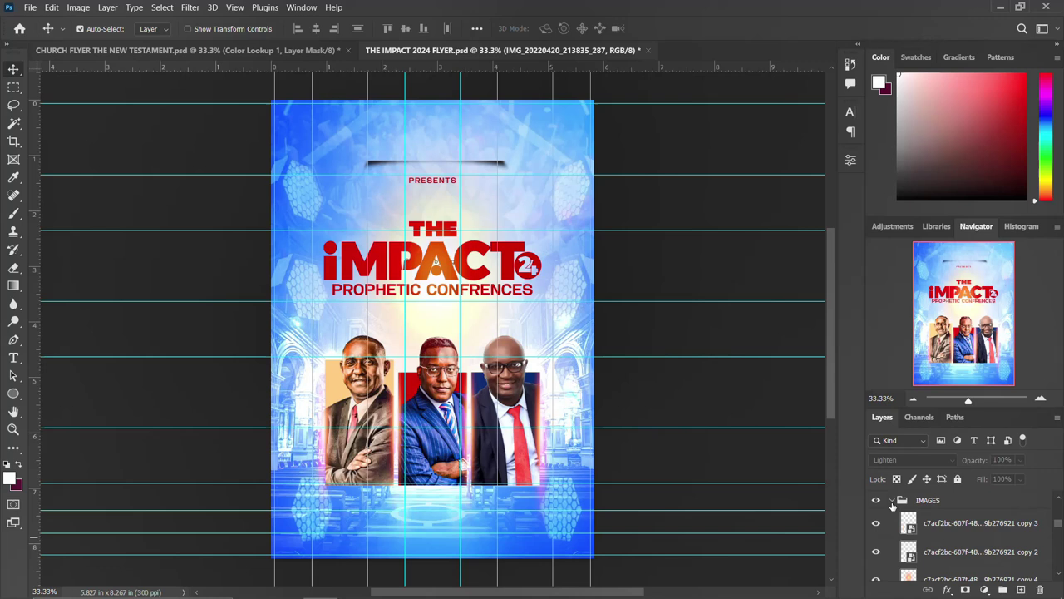
pyautogui.click(892, 500)
pyautogui.click(875, 517)
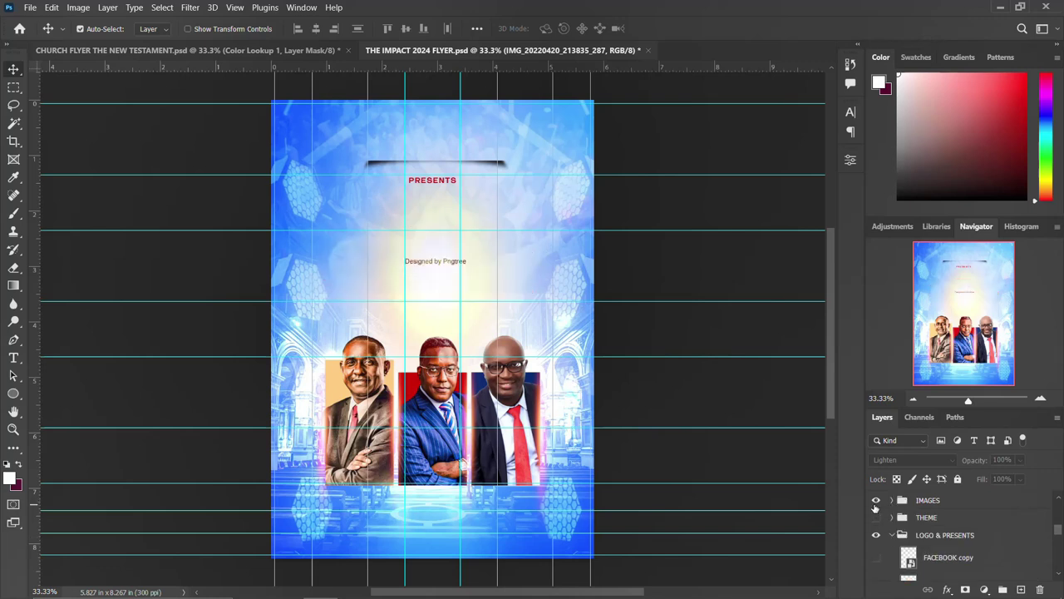
pyautogui.click(875, 500)
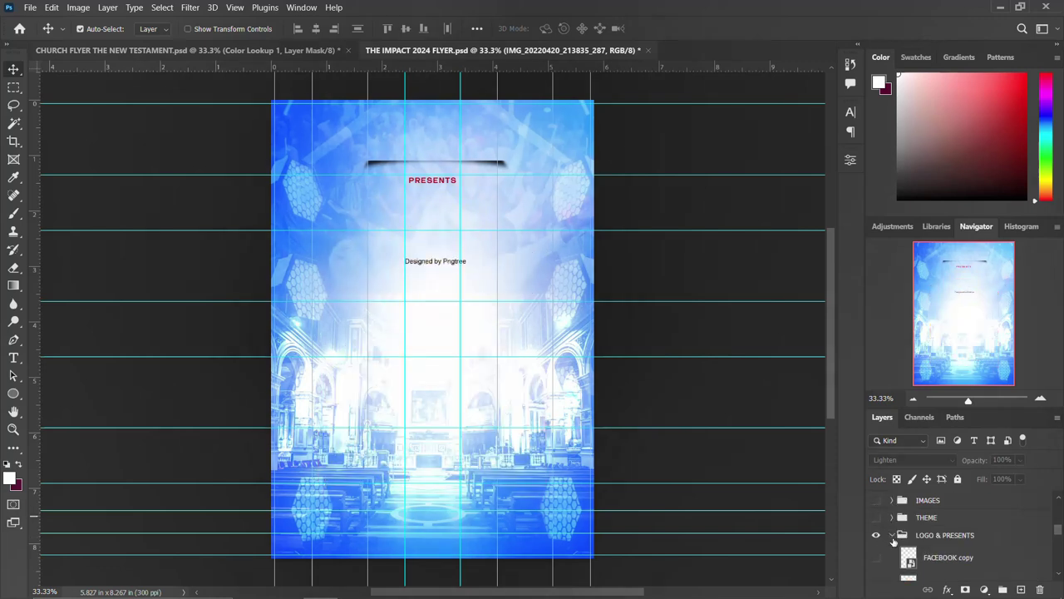
pyautogui.click(892, 534)
pyautogui.click(875, 536)
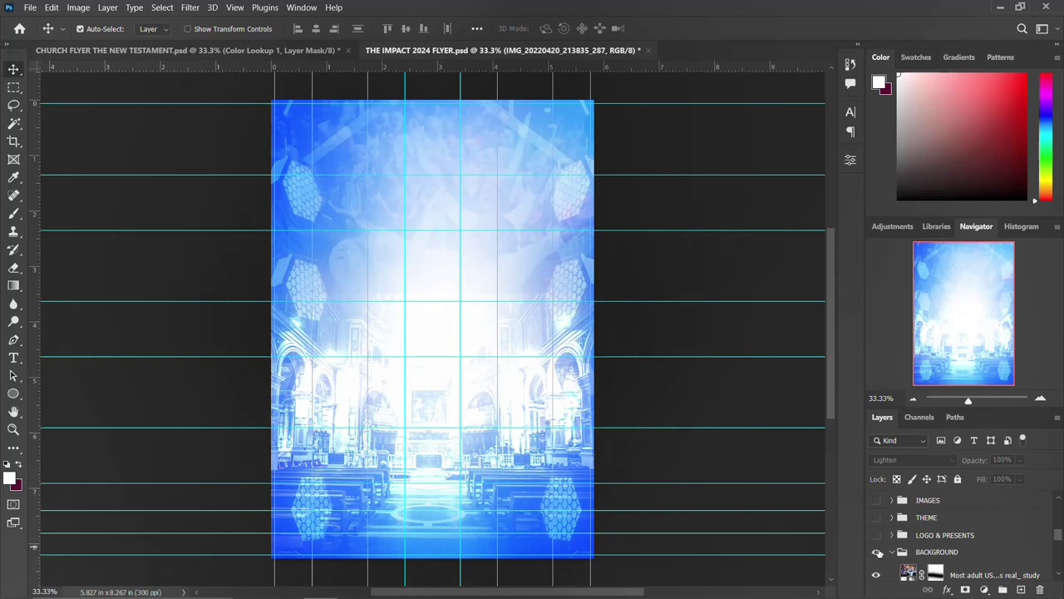
# Step: Expand the BACKGROUND group to inspect its layers, then collapse it again
pyautogui.click(893, 552)
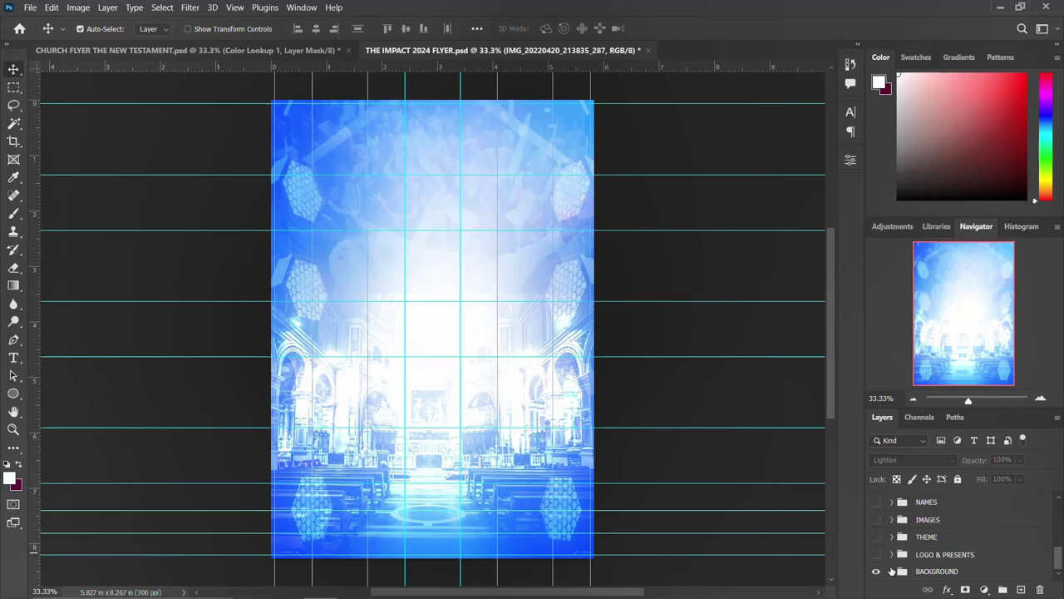
pyautogui.click(891, 571)
pyautogui.scroll(-2, 914, 549)
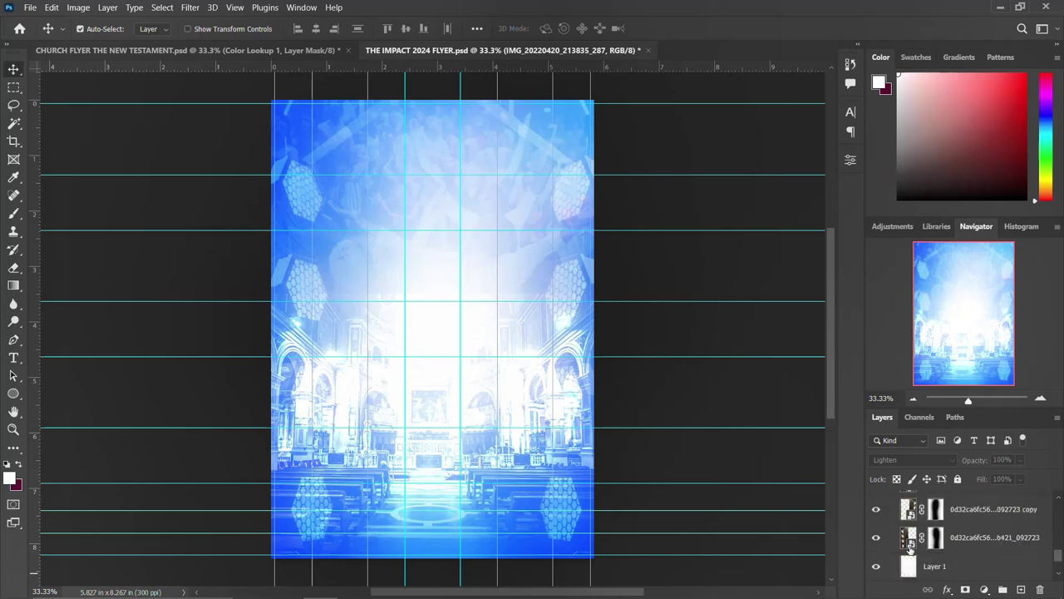
pyautogui.scroll(-2, 919, 550)
pyautogui.scroll(-4, 919, 562)
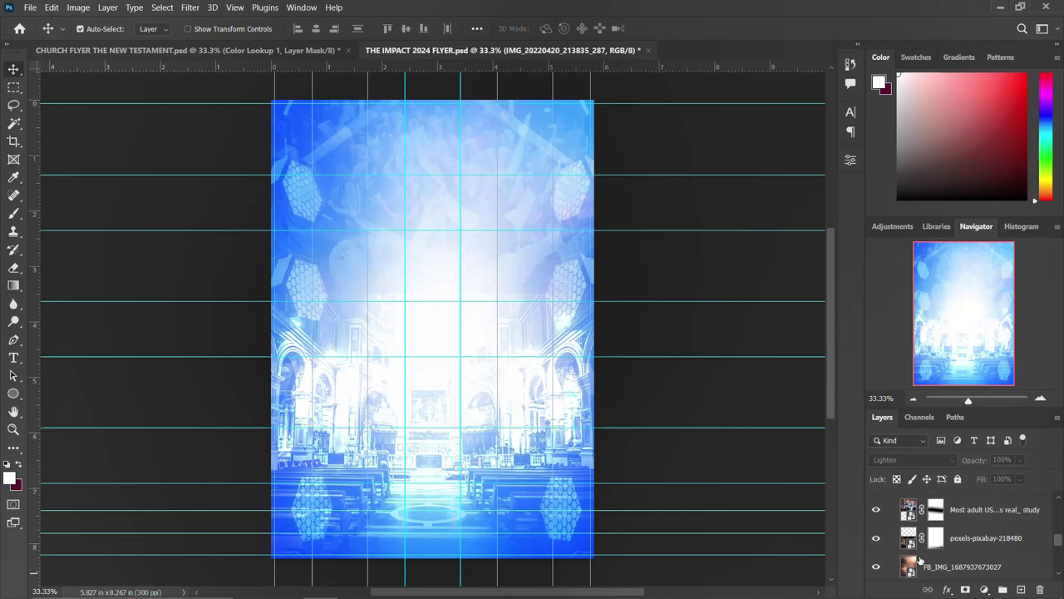
pyautogui.scroll(2, 914, 549)
pyautogui.click(893, 515)
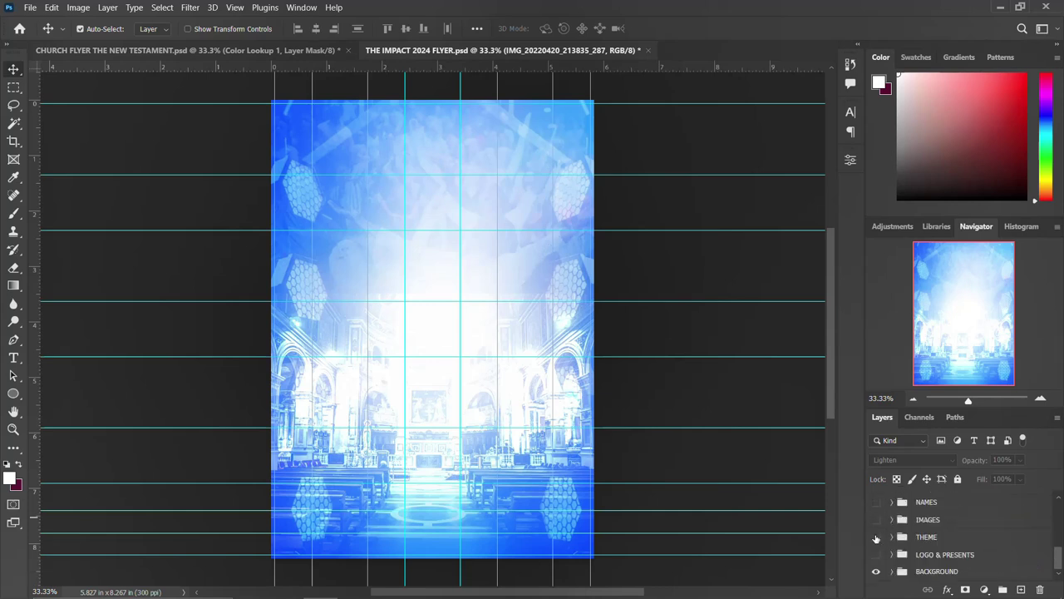
# Step: Show the PRESENTS logo bar, THE iMPACT title, speaker photos and speaker names again
pyautogui.click(876, 555)
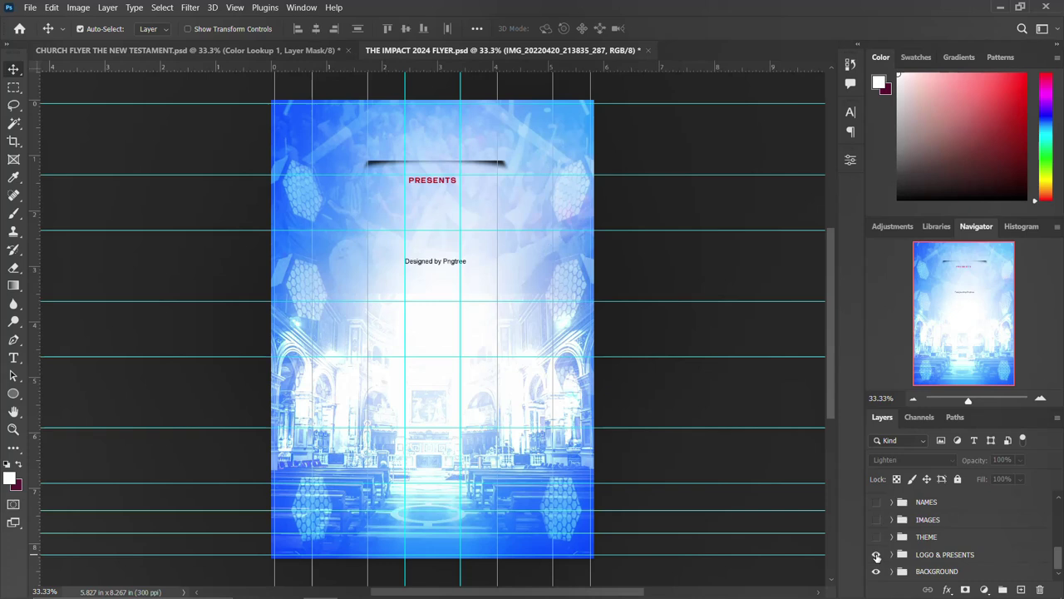
pyautogui.click(875, 537)
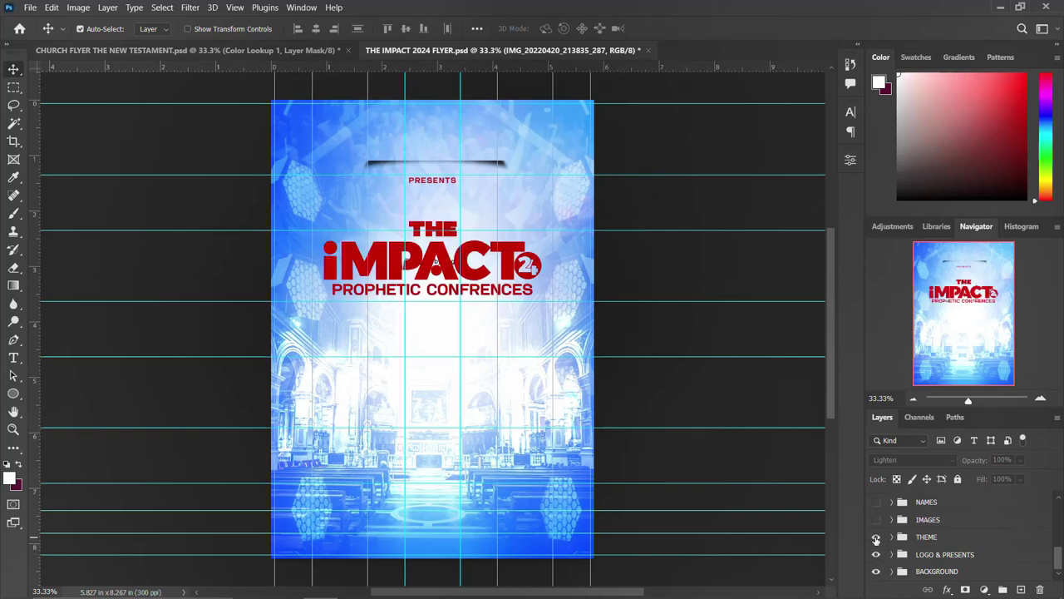
pyautogui.click(876, 520)
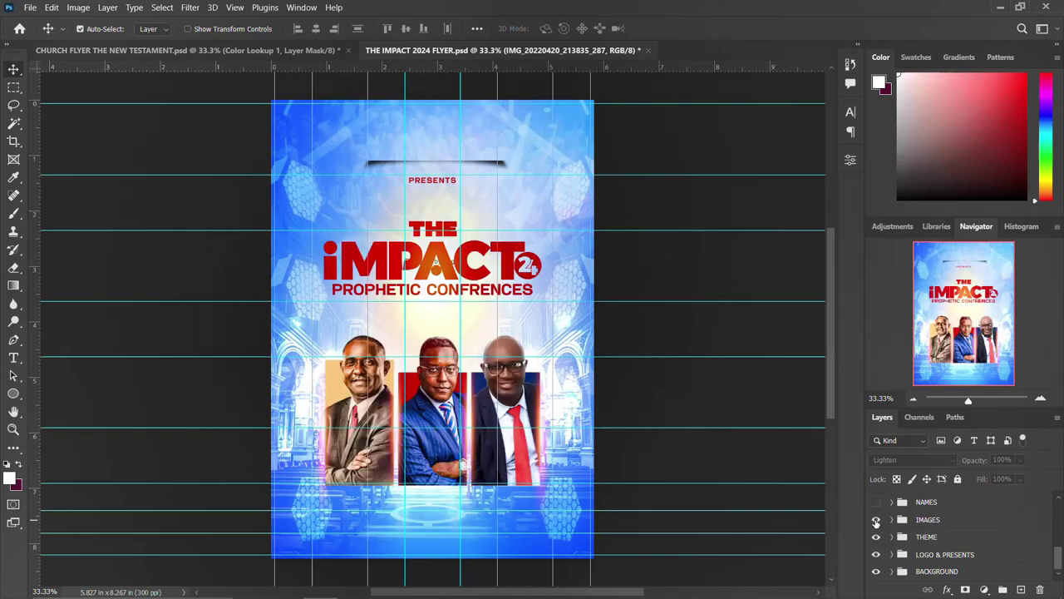
pyautogui.click(875, 502)
# Step: Show the UPSA AUDITORIUM venue, FOR INFO contact, September dates and Facebook/YouTube live row again
pyautogui.scroll(3, 900, 508)
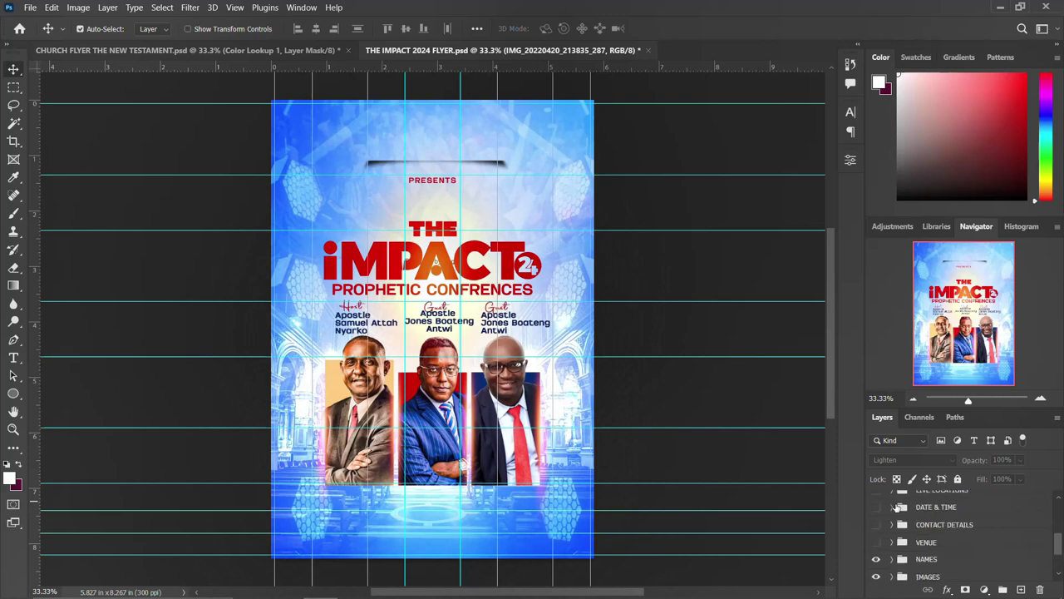
pyautogui.click(876, 541)
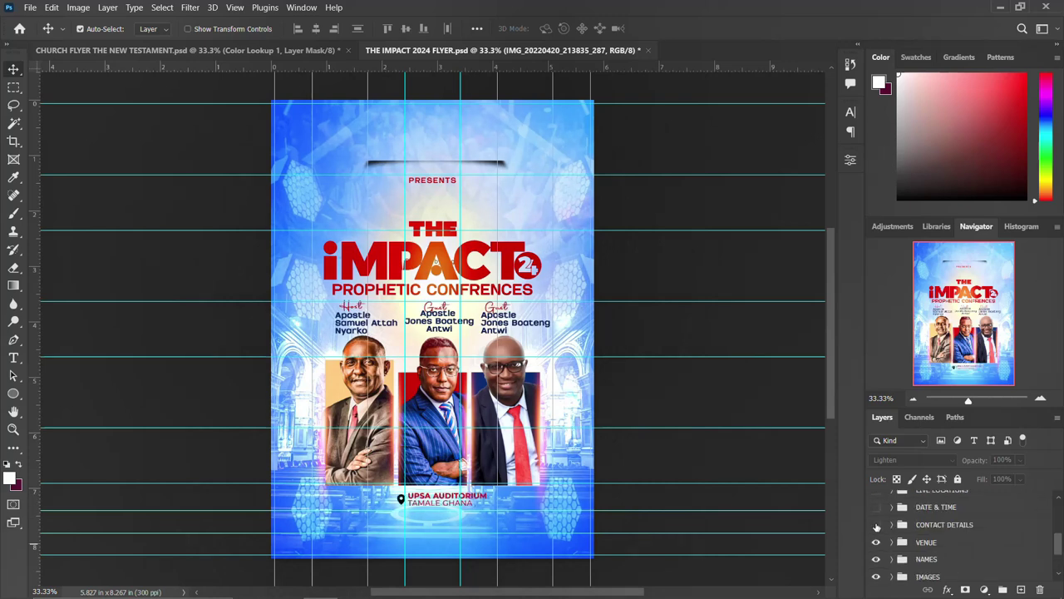
pyautogui.click(875, 524)
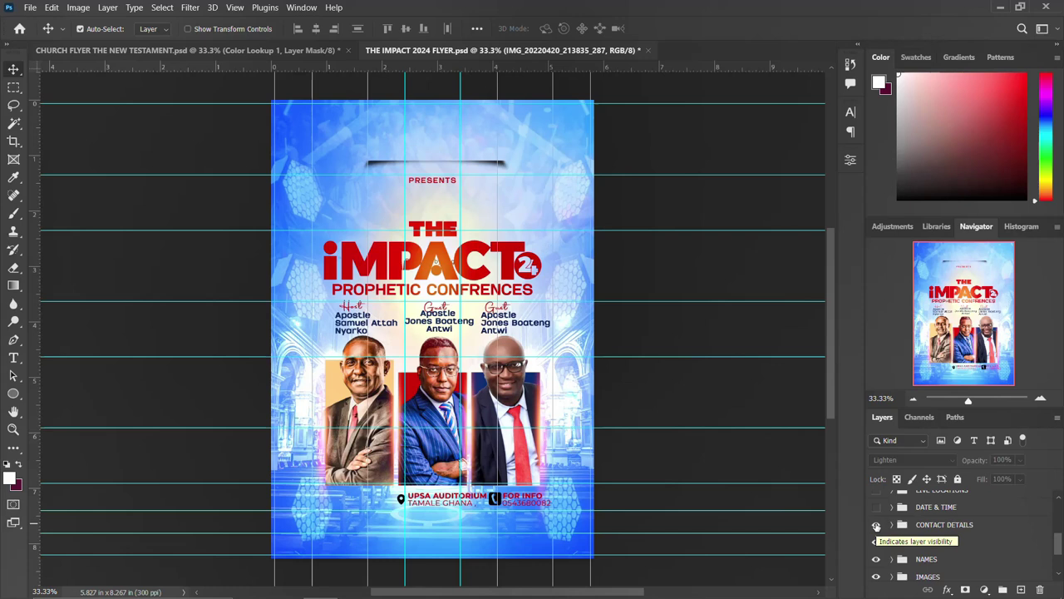
pyautogui.click(876, 507)
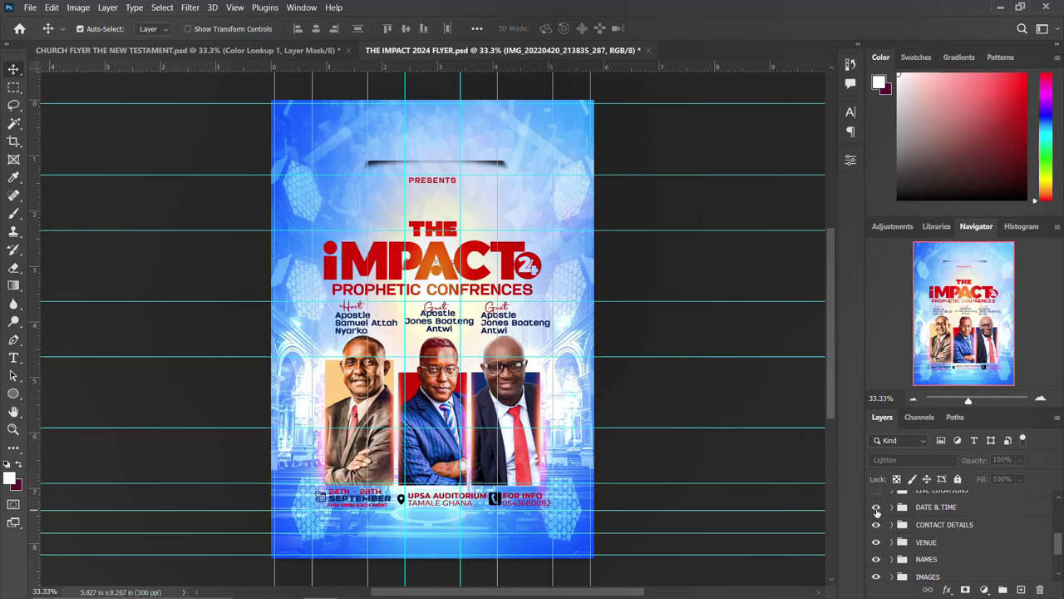
pyautogui.scroll(1, 877, 517)
pyautogui.click(876, 518)
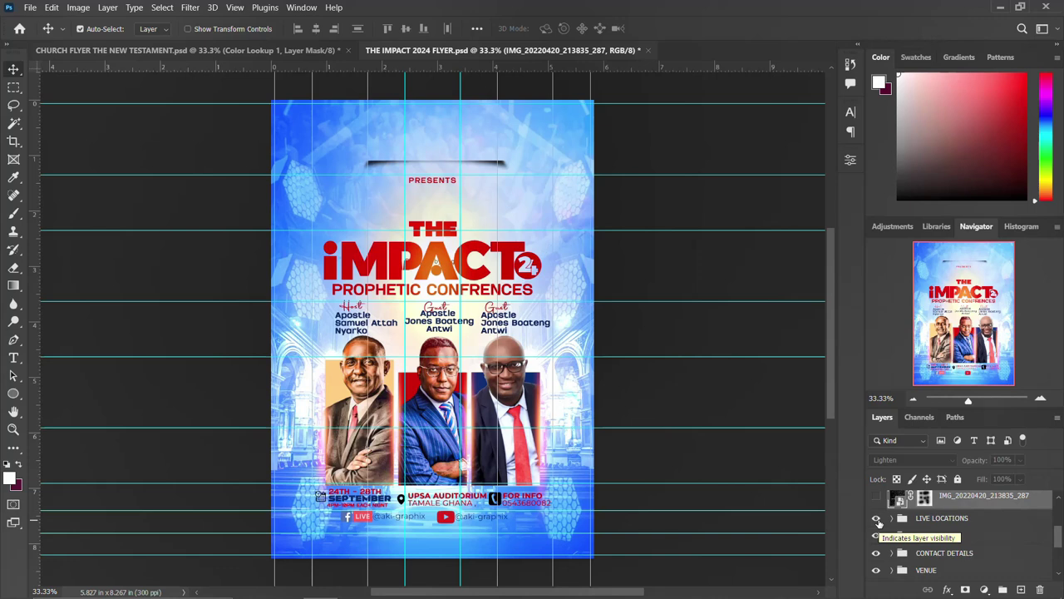
# Step: Turn on the IMG_20220420 light effect layer and Layer 2 with the FB LIVE header
pyautogui.click(875, 497)
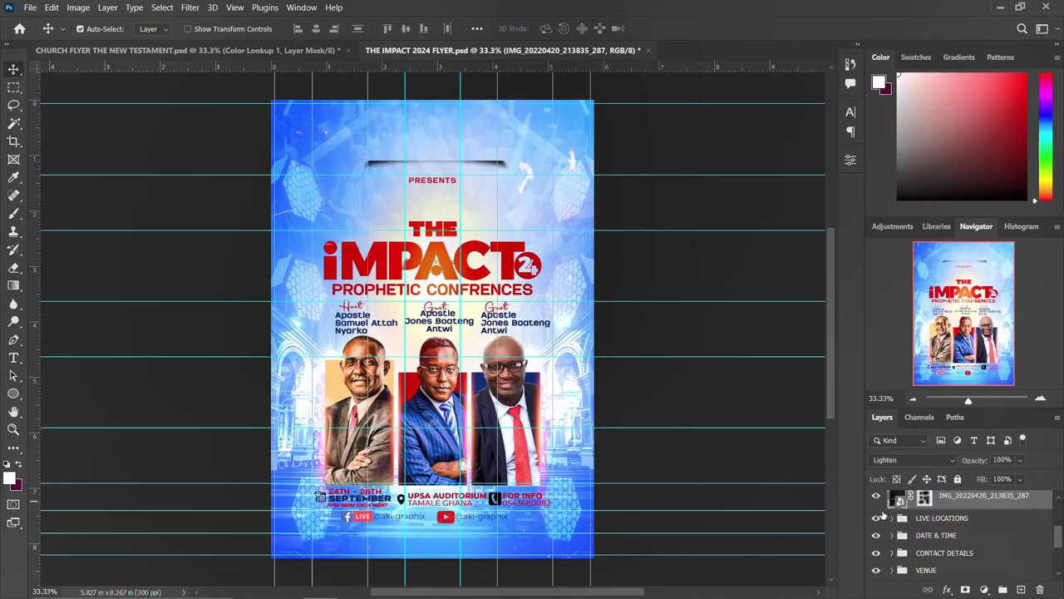
pyautogui.scroll(2, 882, 513)
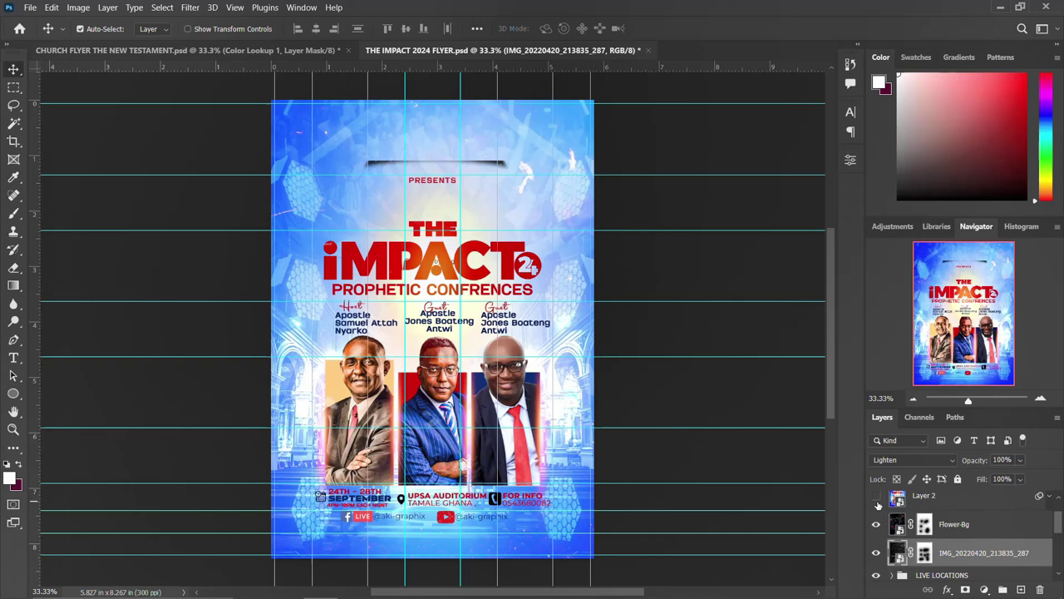
pyautogui.click(876, 496)
pyautogui.scroll(1, 877, 502)
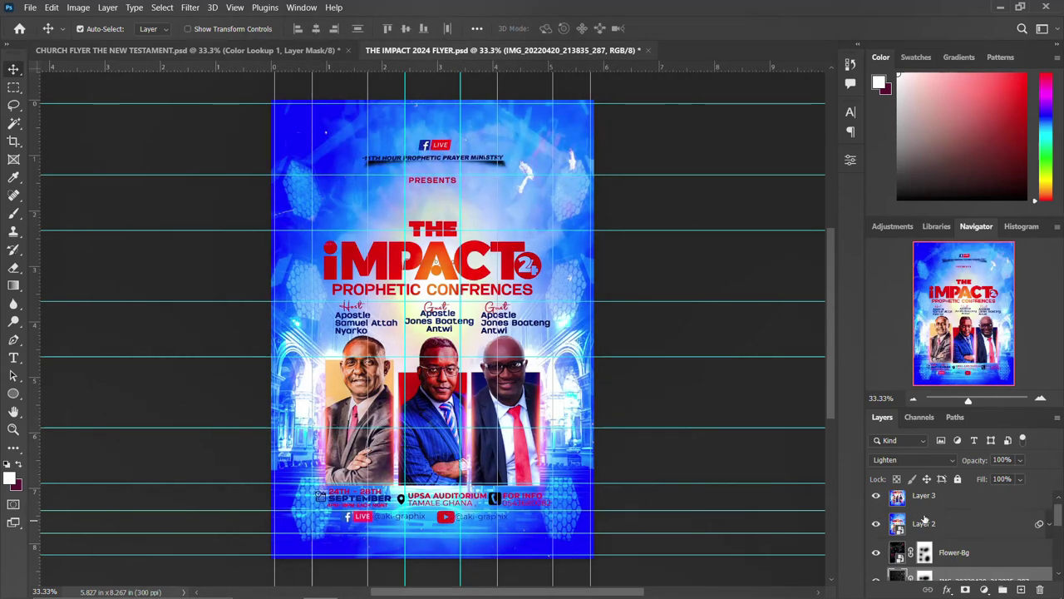
pyautogui.scroll(-5, 925, 519)
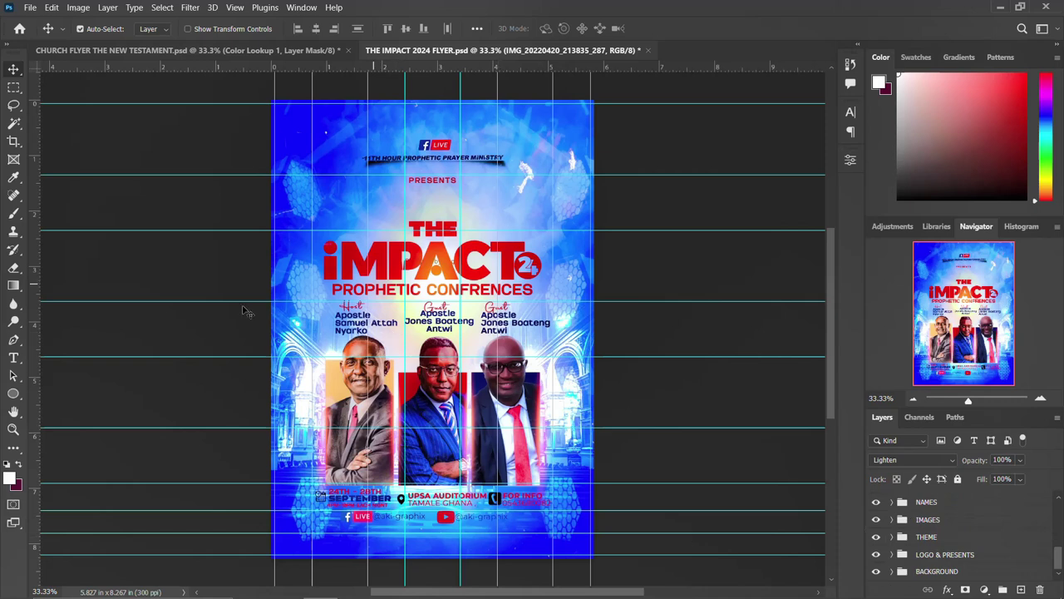
pyautogui.scroll(5, 956, 538)
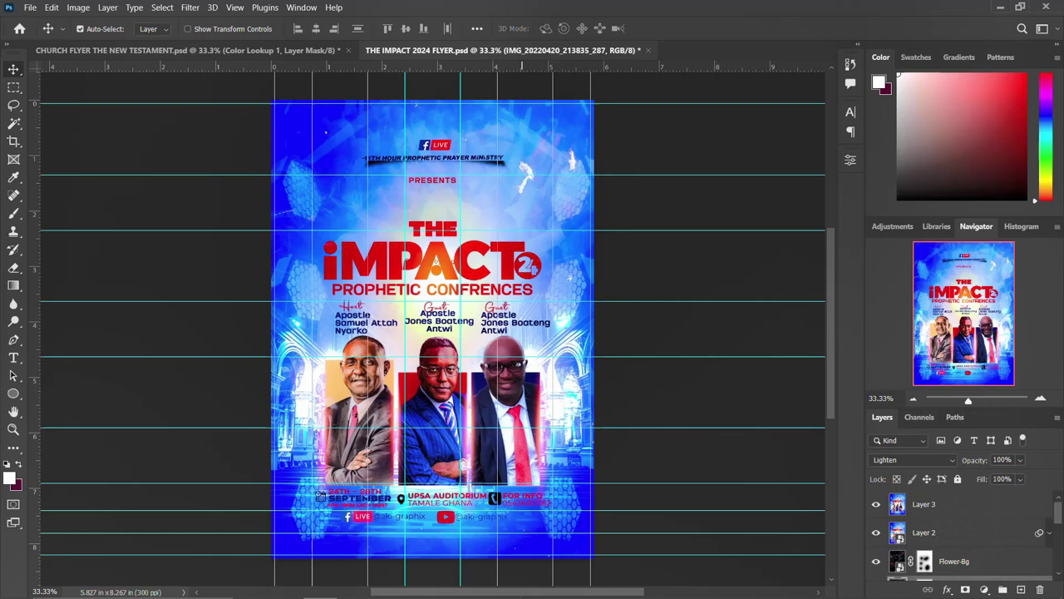
# Step: Open THURSDAYS TEACHING FLYER.psd from the FREEBIES PART 18 folder in Photoshop
pyautogui.click(285, 592)
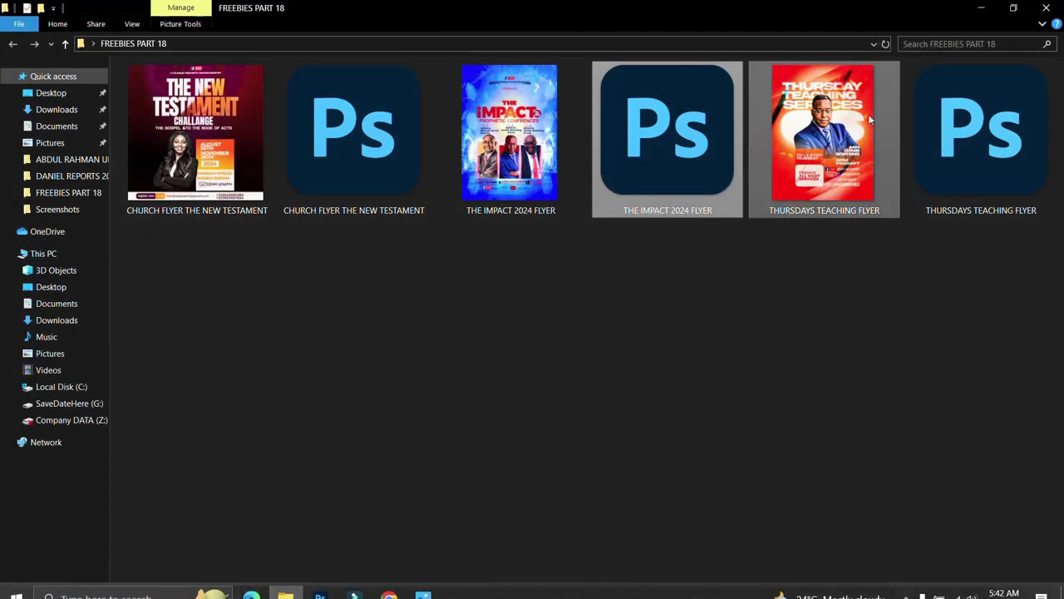
pyautogui.click(984, 151)
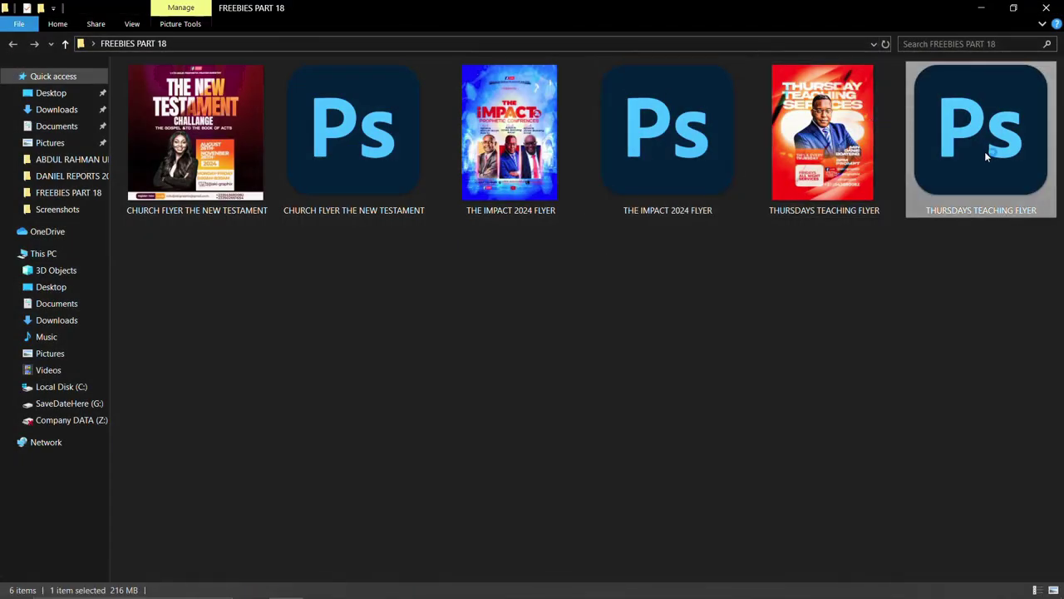
pyautogui.doubleClick(974, 151)
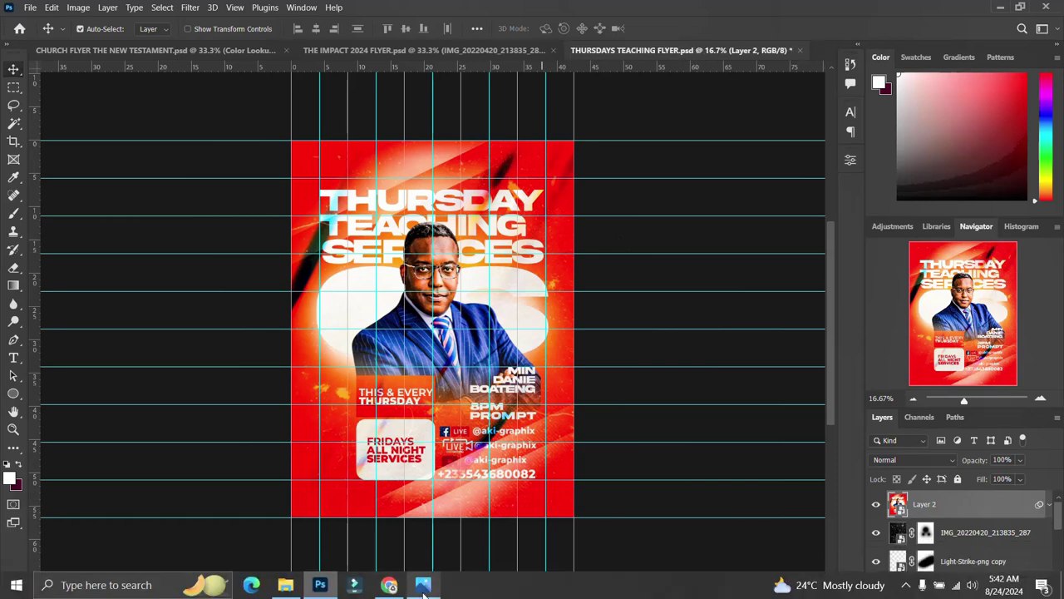
pyautogui.click(390, 585)
pyautogui.scroll(-3, 359, 460)
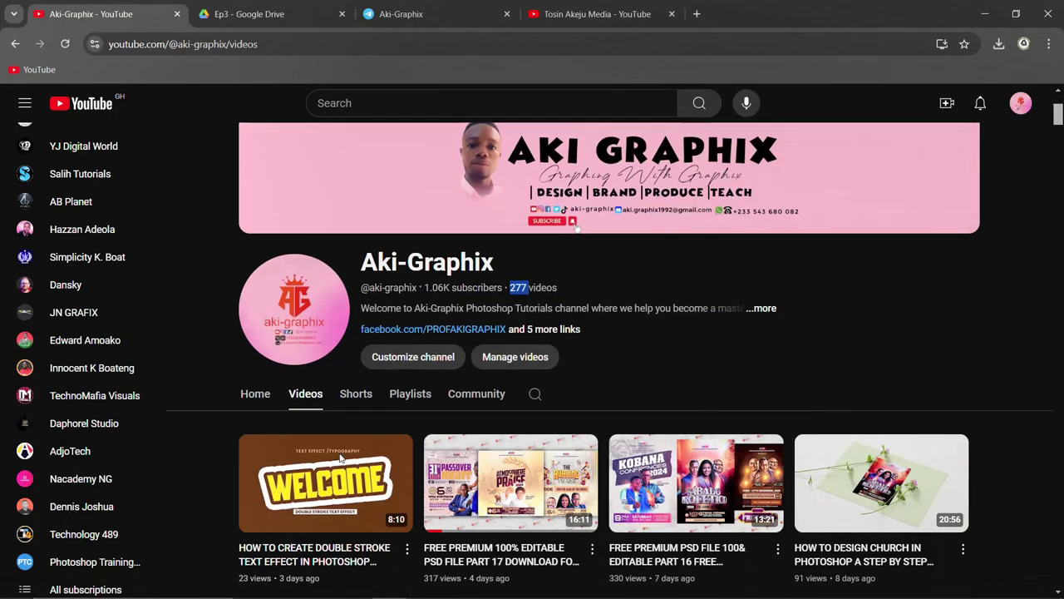
pyautogui.scroll(3, 359, 461)
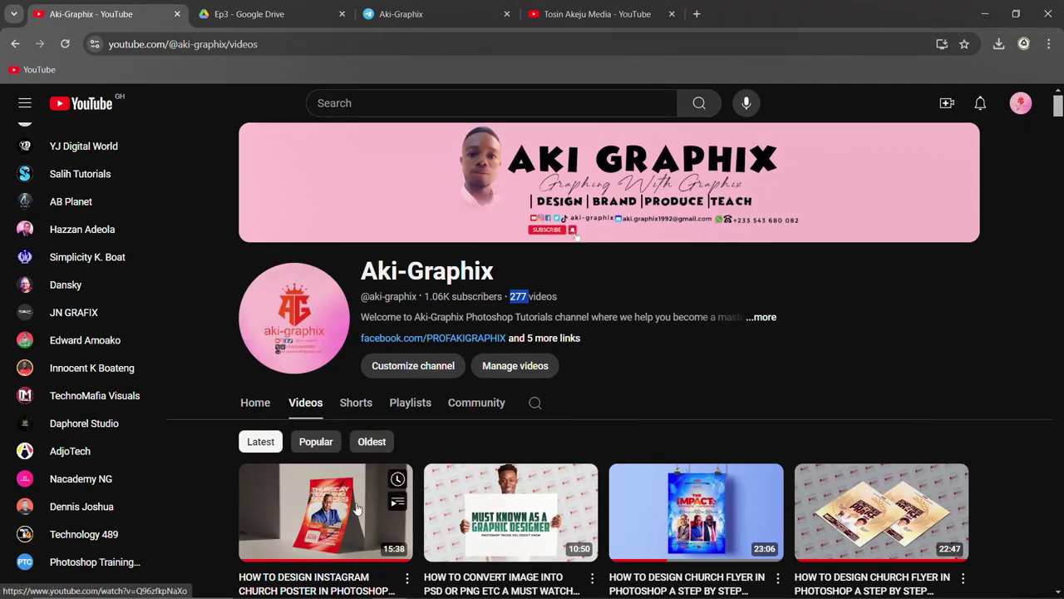
pyautogui.click(317, 587)
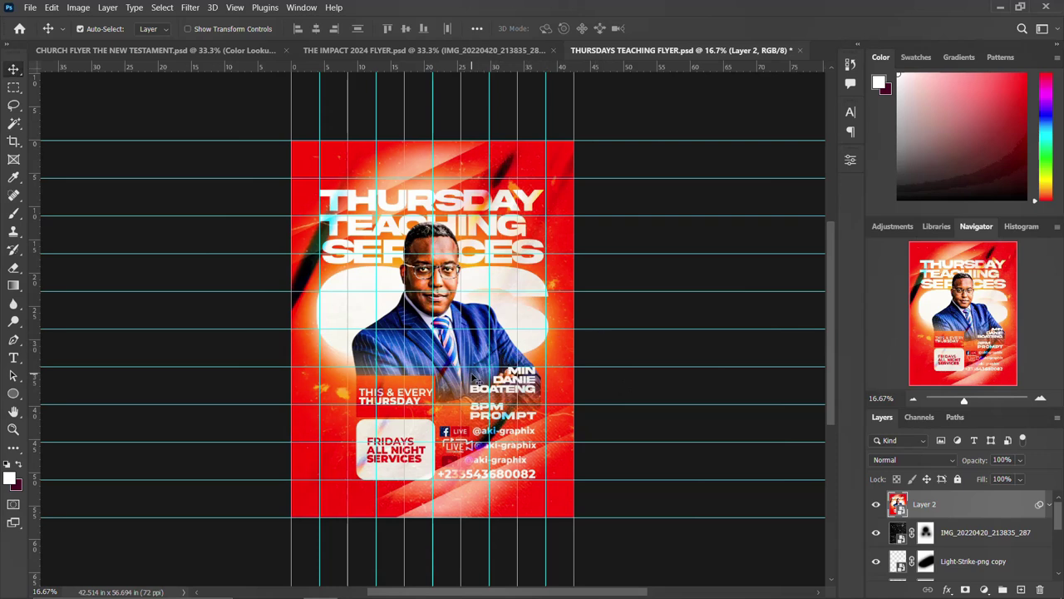
# Step: Look through the Thursday flyer's layer list and hide Layer 2
pyautogui.scroll(-1, 473, 379)
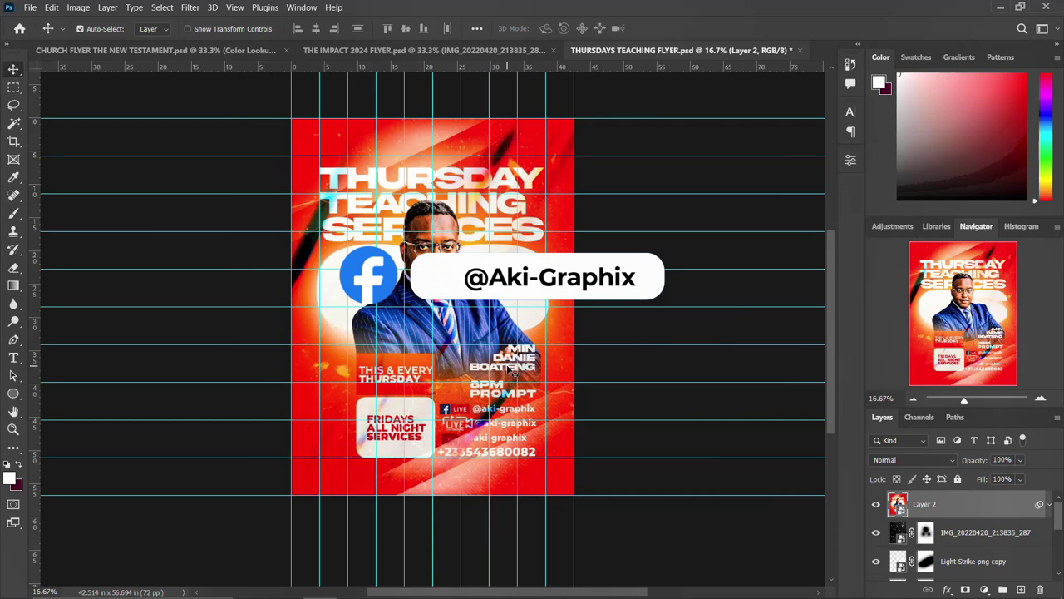
pyautogui.scroll(1, 510, 369)
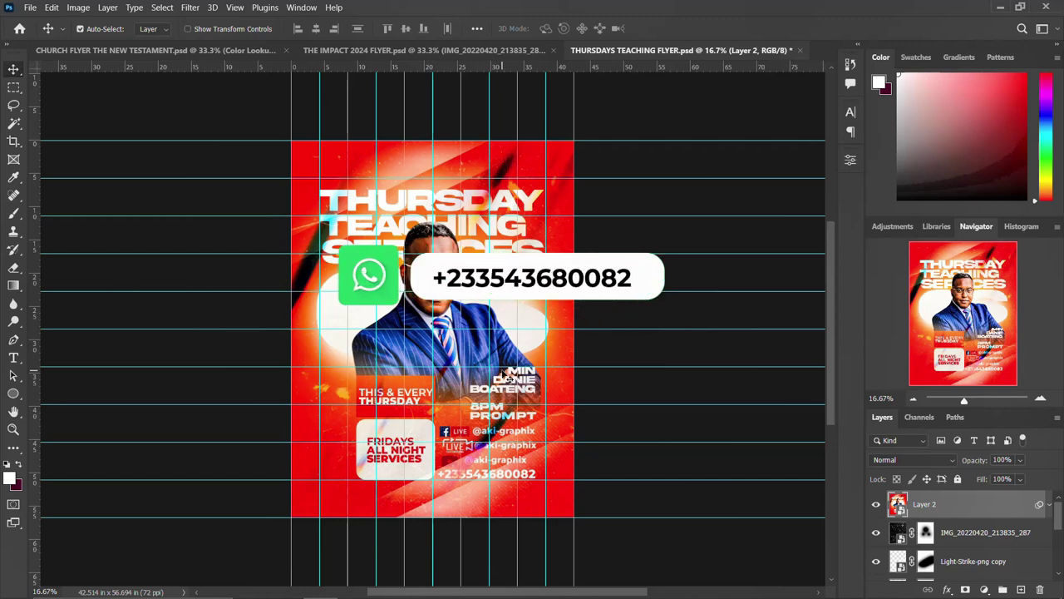
pyautogui.scroll(-2, 991, 530)
pyautogui.scroll(2, 991, 530)
pyautogui.click(875, 504)
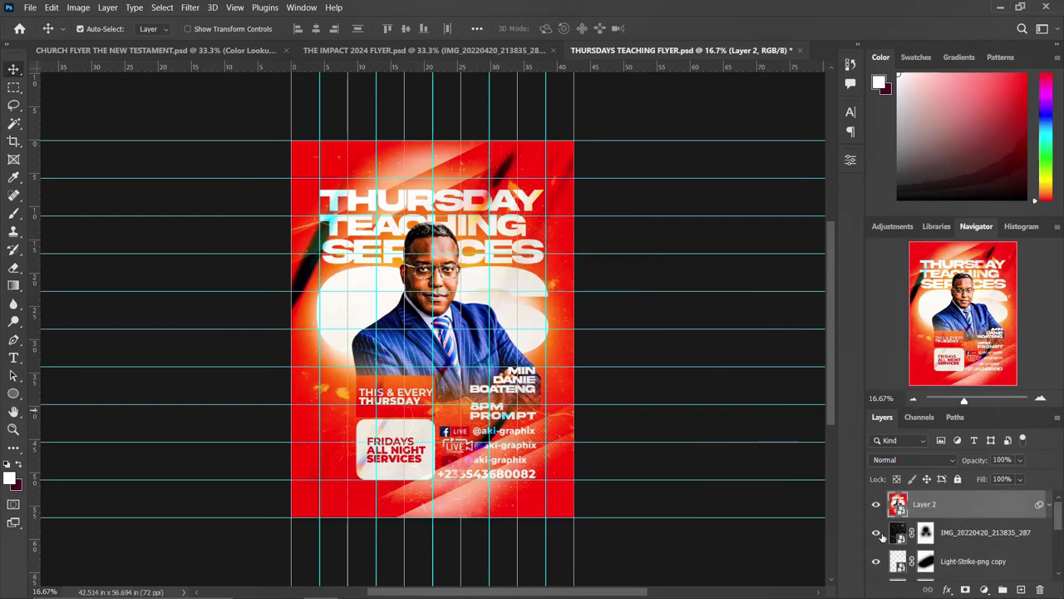
# Step: Hide both Light-Strike-png layers, SR1AM5-c, TEXT 2, IMAGE and TEXT 1, leaving only the orange background
pyautogui.click(875, 561)
pyautogui.scroll(-2, 887, 542)
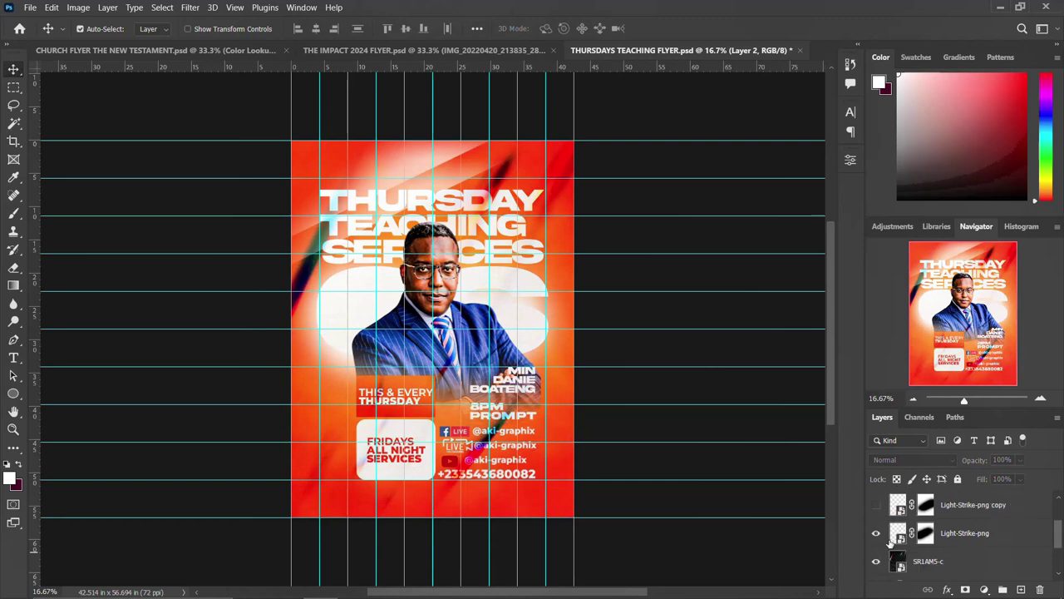
pyautogui.click(877, 535)
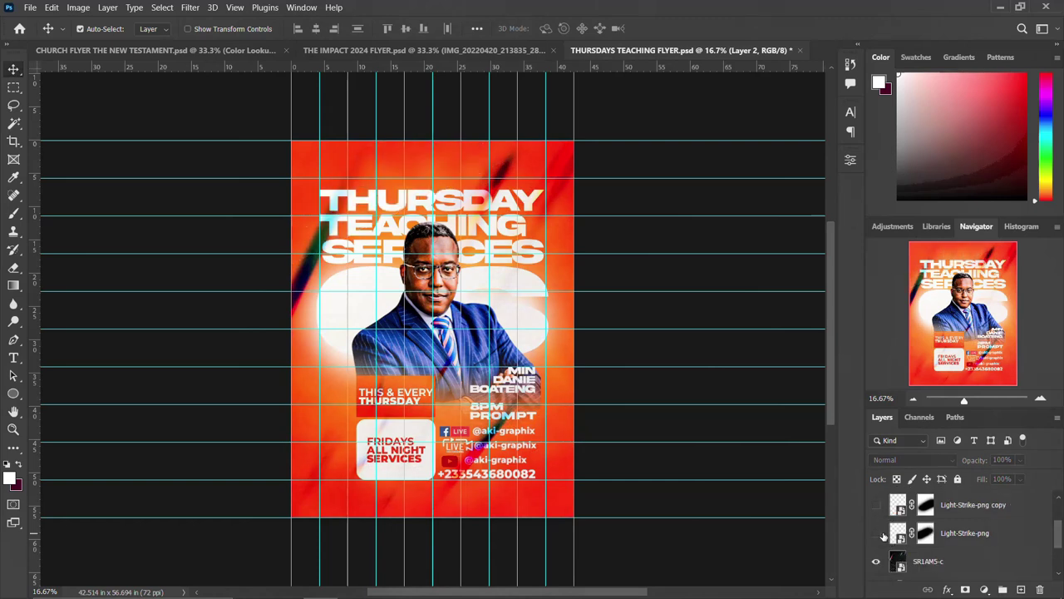
pyautogui.scroll(-1, 881, 542)
pyautogui.click(875, 532)
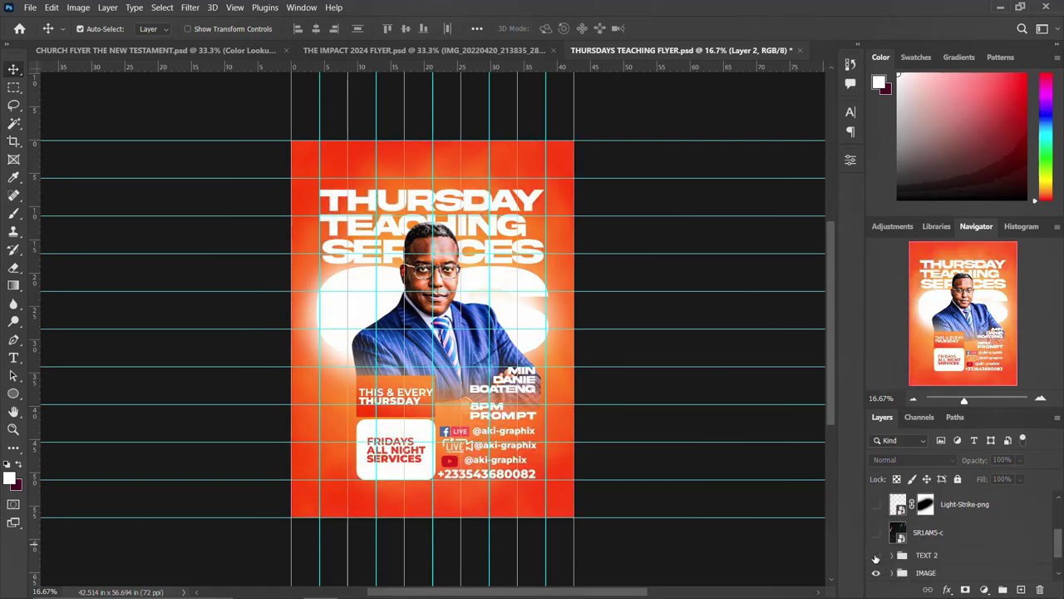
pyautogui.click(875, 555)
pyautogui.scroll(-2, 881, 548)
pyautogui.click(877, 537)
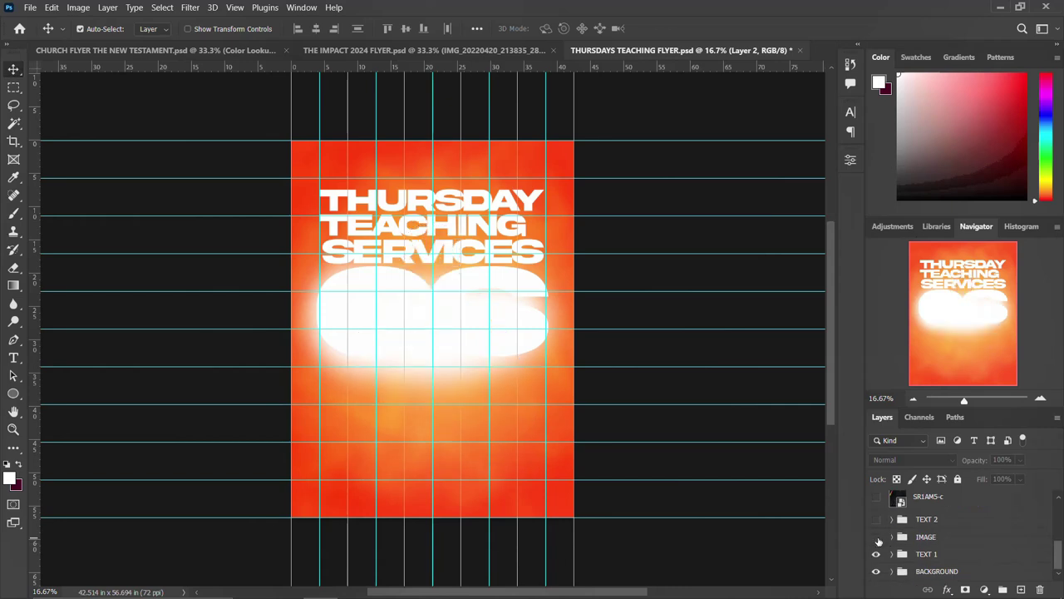
pyautogui.click(877, 555)
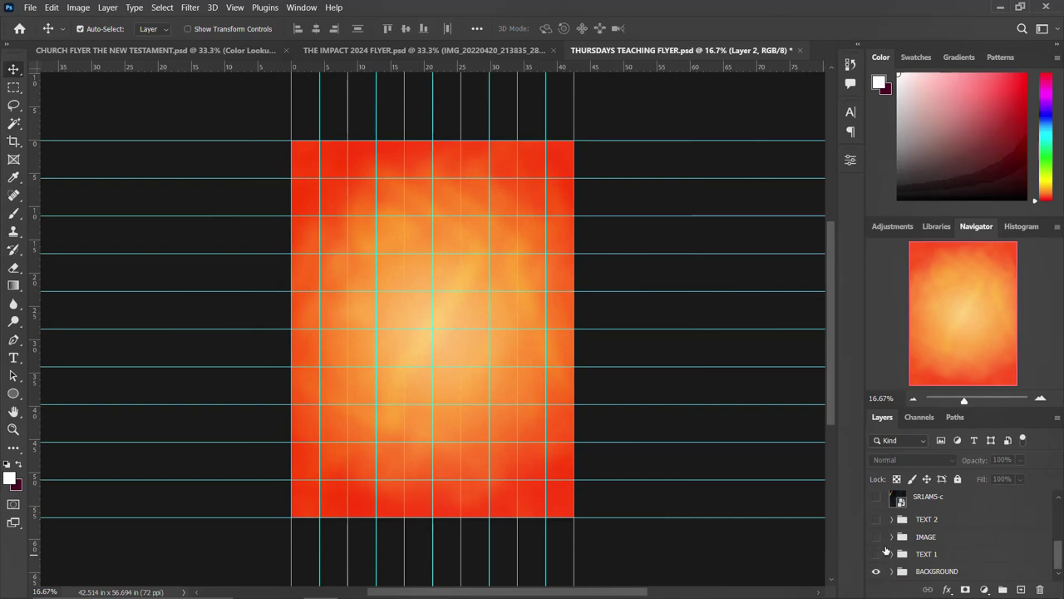
# Step: Show TEXT 1, IMAGE, TEXT 2, SR1AM5-c, both Light-Strike-png layers and Layer 2 again
pyautogui.click(876, 555)
pyautogui.click(876, 537)
pyautogui.click(876, 519)
pyautogui.click(877, 498)
pyautogui.scroll(1, 876, 503)
pyautogui.click(876, 526)
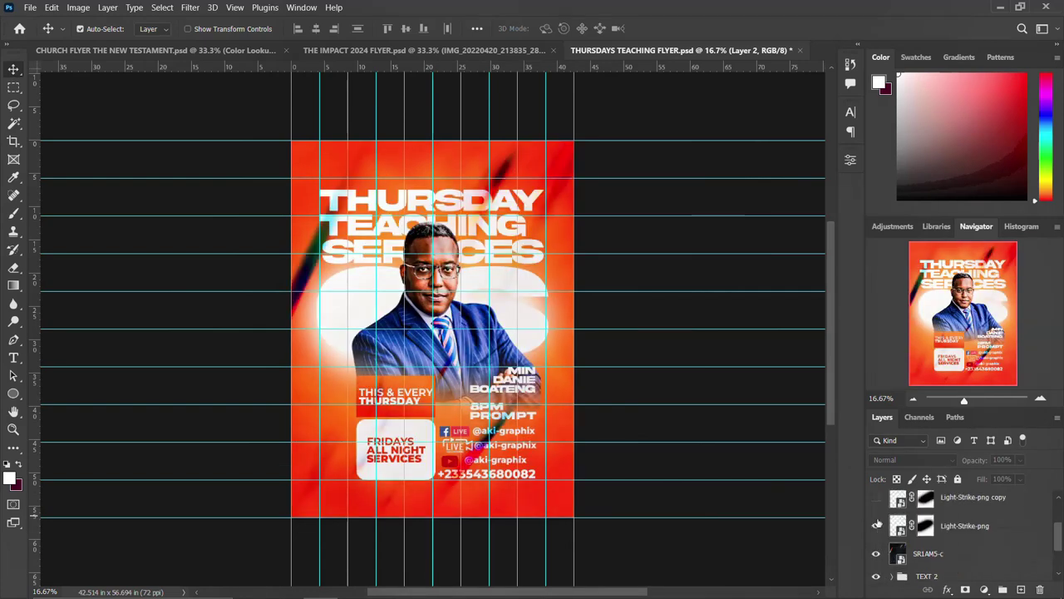
pyautogui.click(876, 497)
pyautogui.scroll(1, 876, 509)
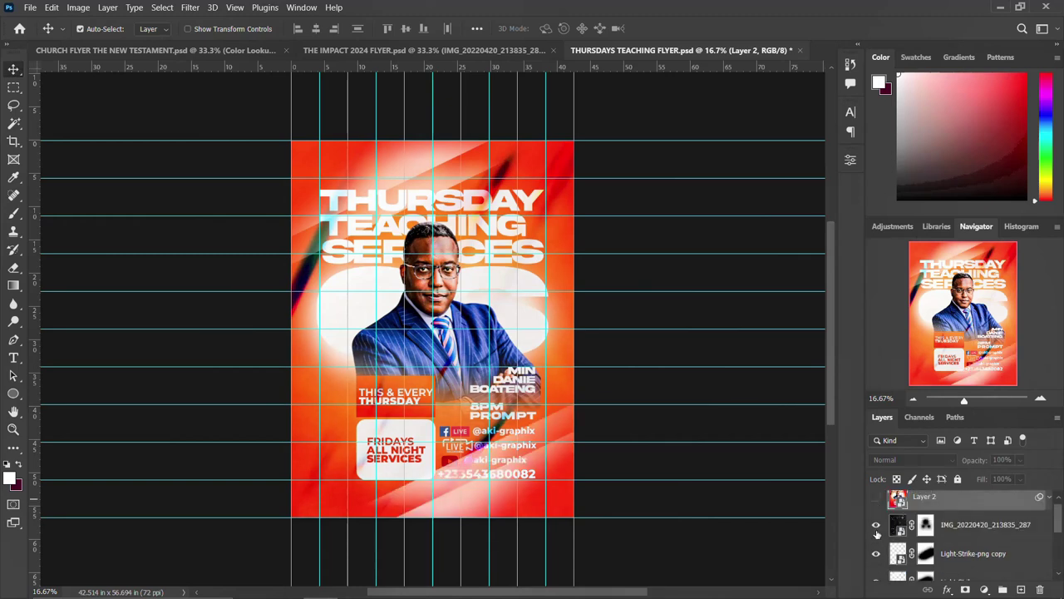
pyautogui.click(877, 497)
pyautogui.scroll(1, 882, 507)
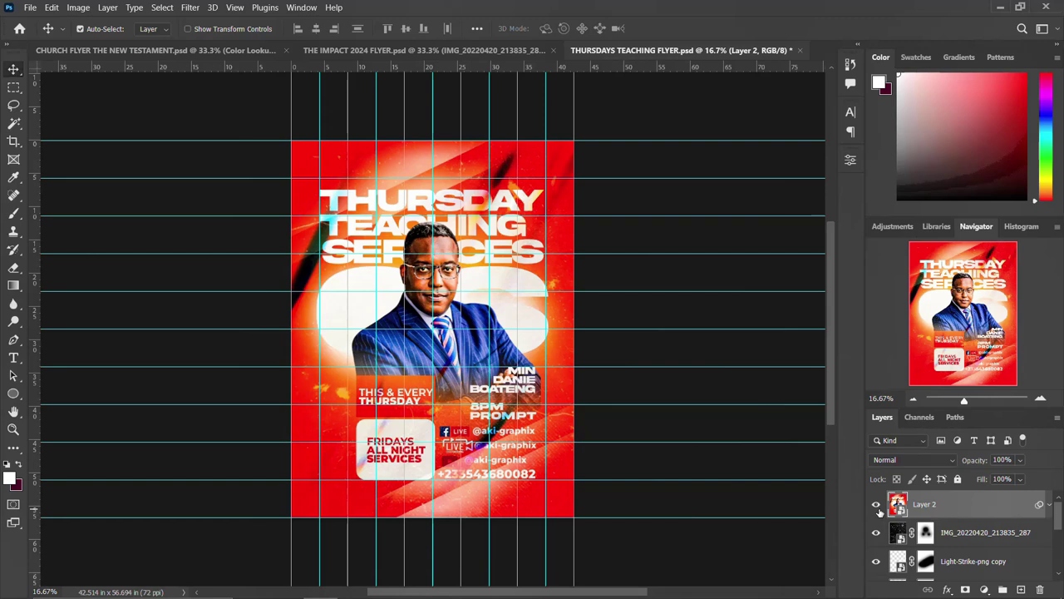
pyautogui.scroll(-10, 972, 524)
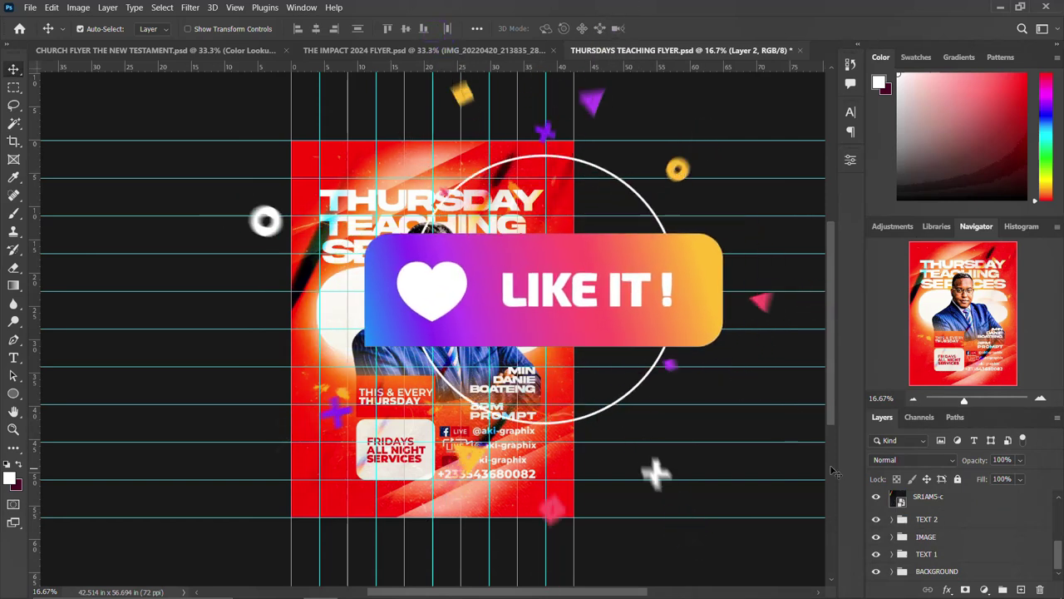
pyautogui.moveTo(504, 593)
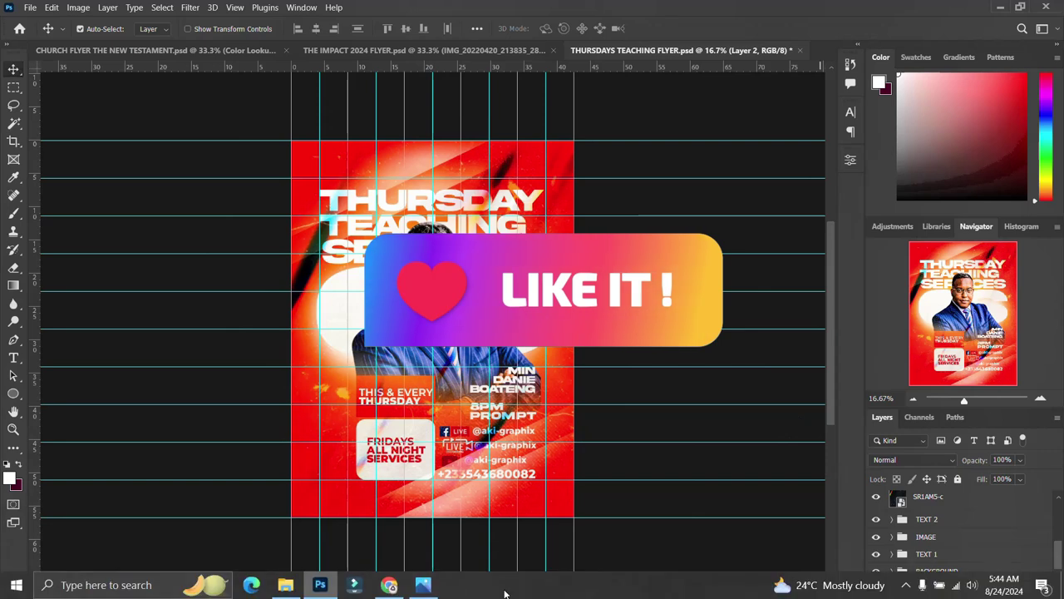
pyautogui.click(388, 584)
pyautogui.scroll(-2, 531, 353)
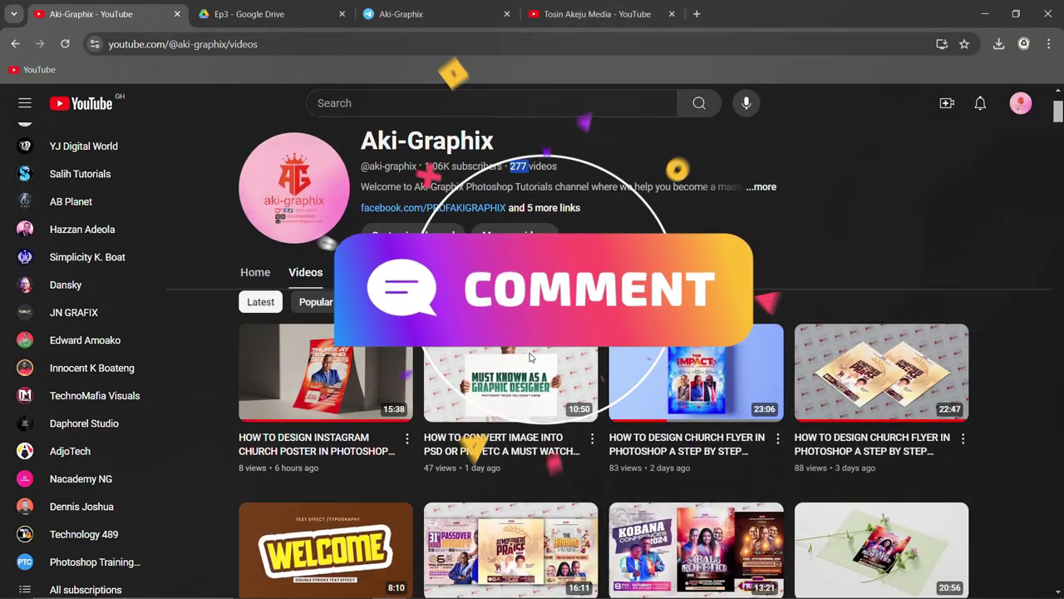
pyautogui.scroll(3, 530, 353)
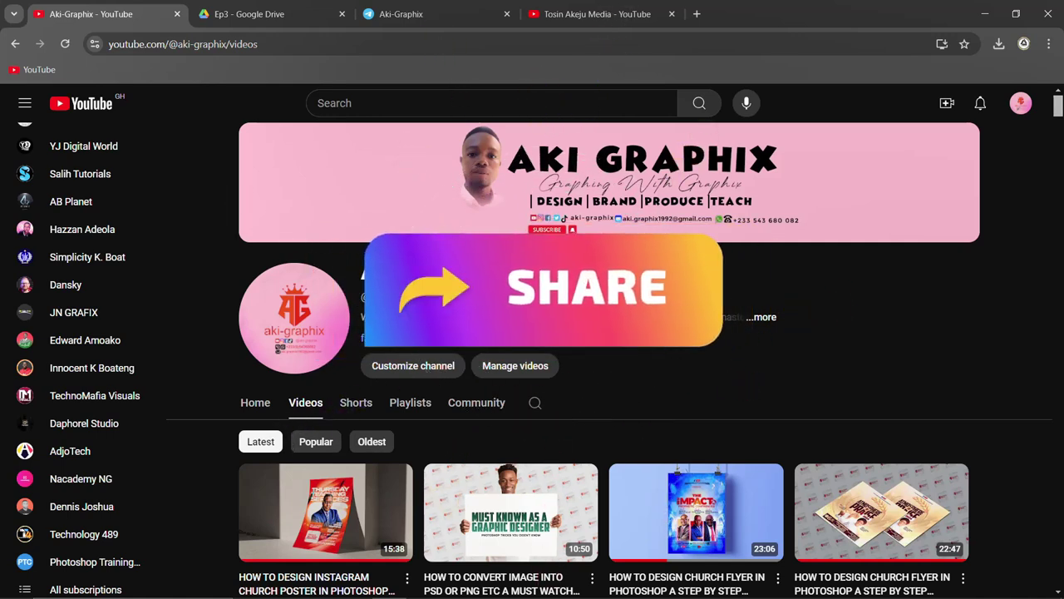
pyautogui.tripleClick(479, 297)
pyautogui.click(584, 298)
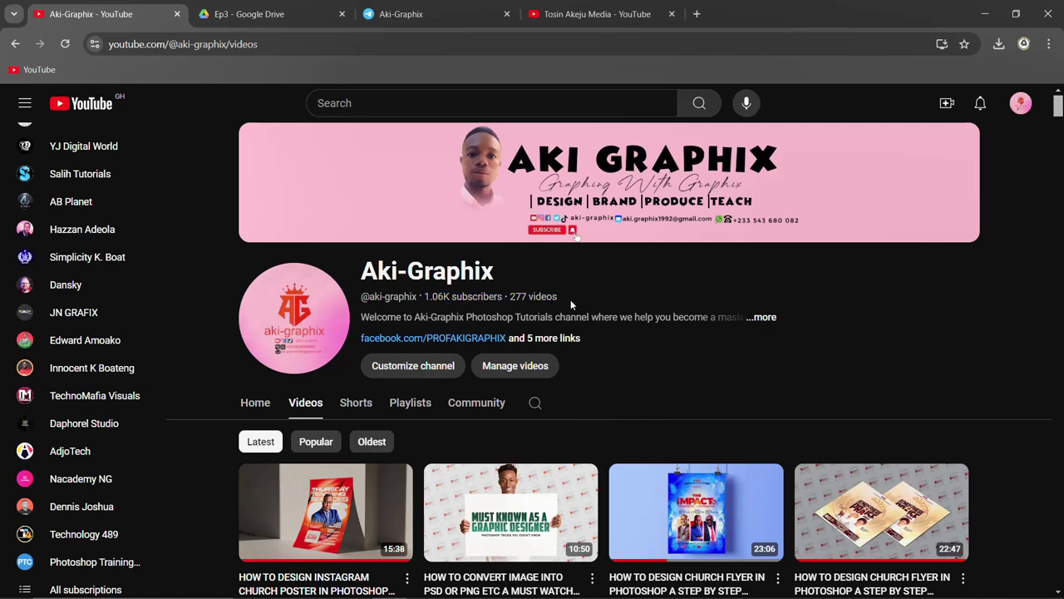
pyautogui.scroll(-4, 598, 426)
pyautogui.scroll(-10, 599, 426)
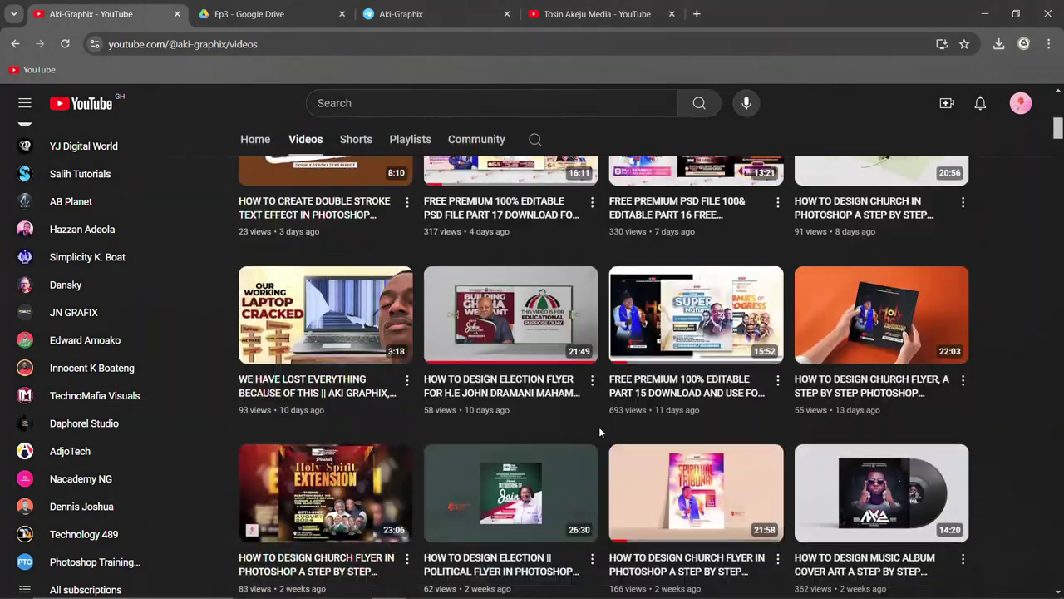
pyautogui.scroll(-10, 598, 427)
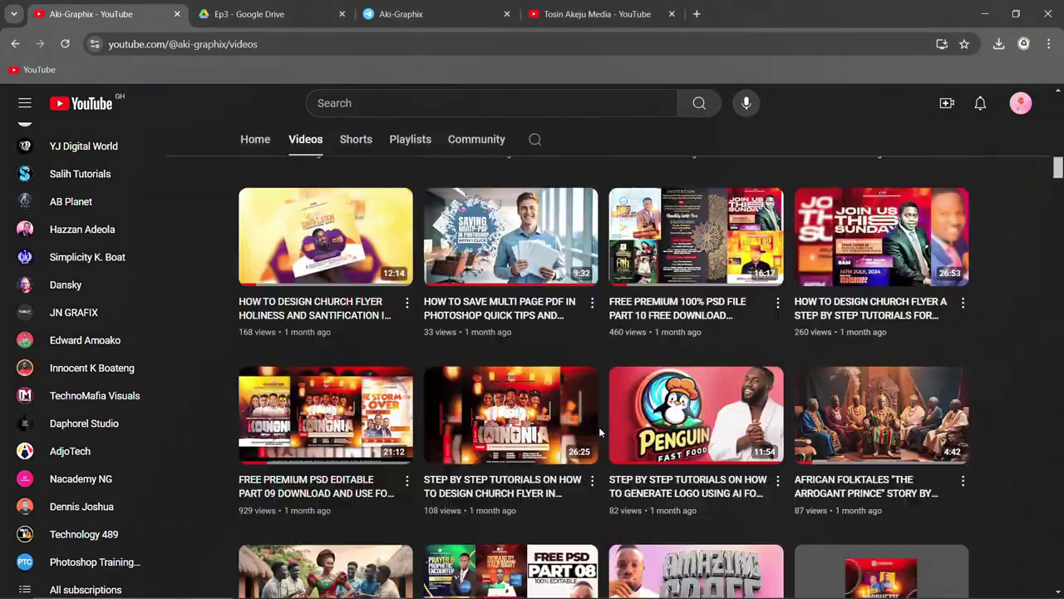
pyautogui.scroll(-5, 598, 430)
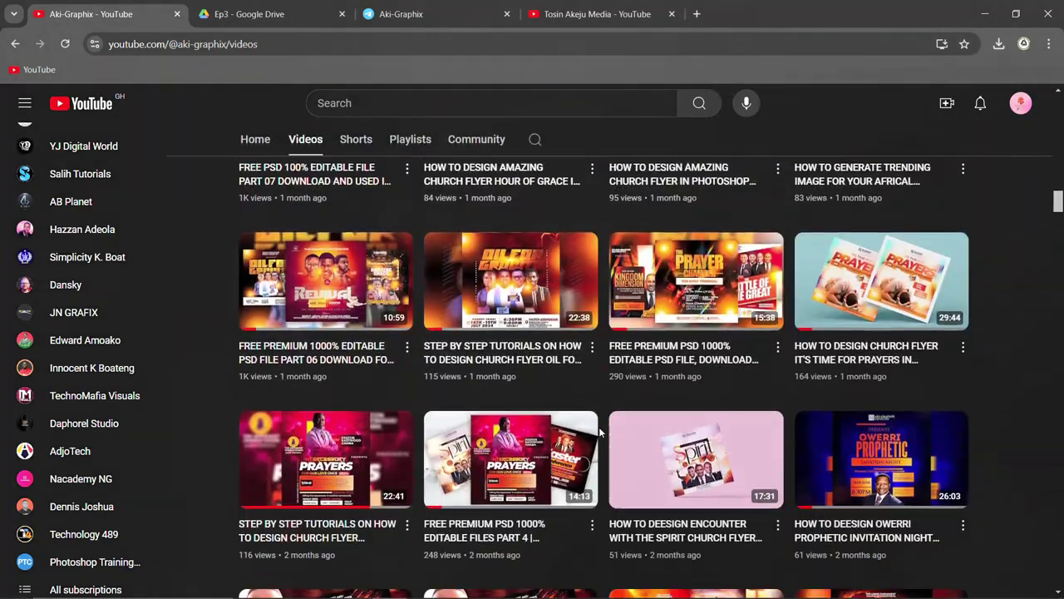
pyautogui.scroll(7, 598, 429)
pyautogui.scroll(12, 598, 426)
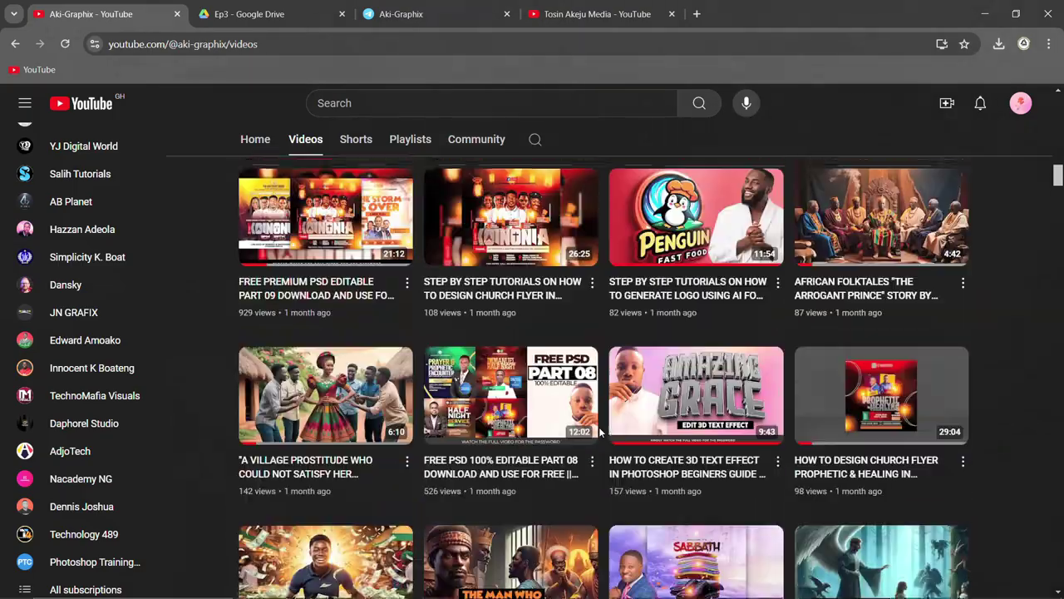
pyautogui.scroll(8, 598, 427)
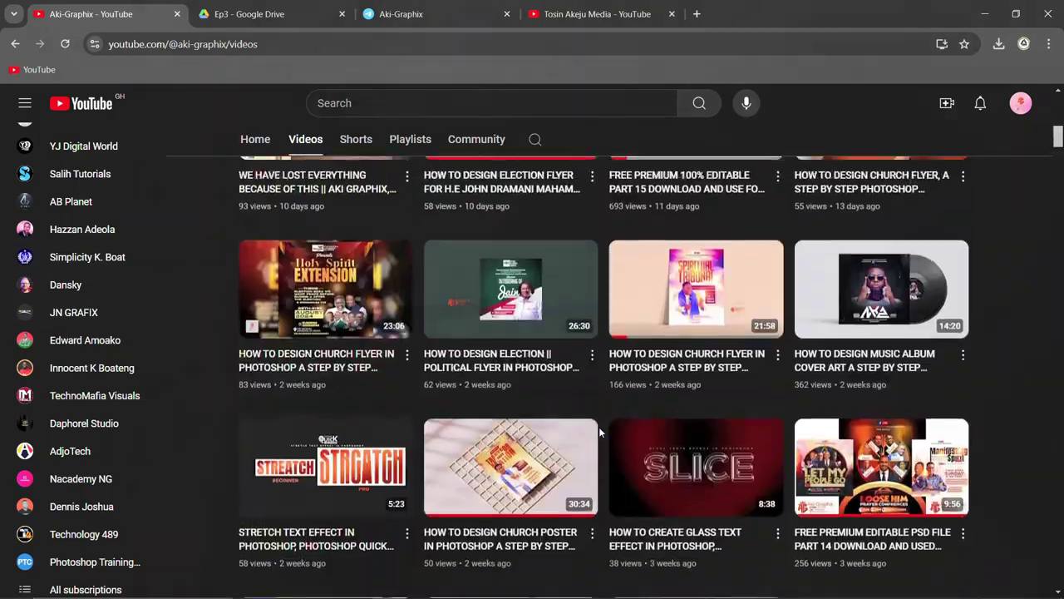
pyautogui.scroll(3, 596, 434)
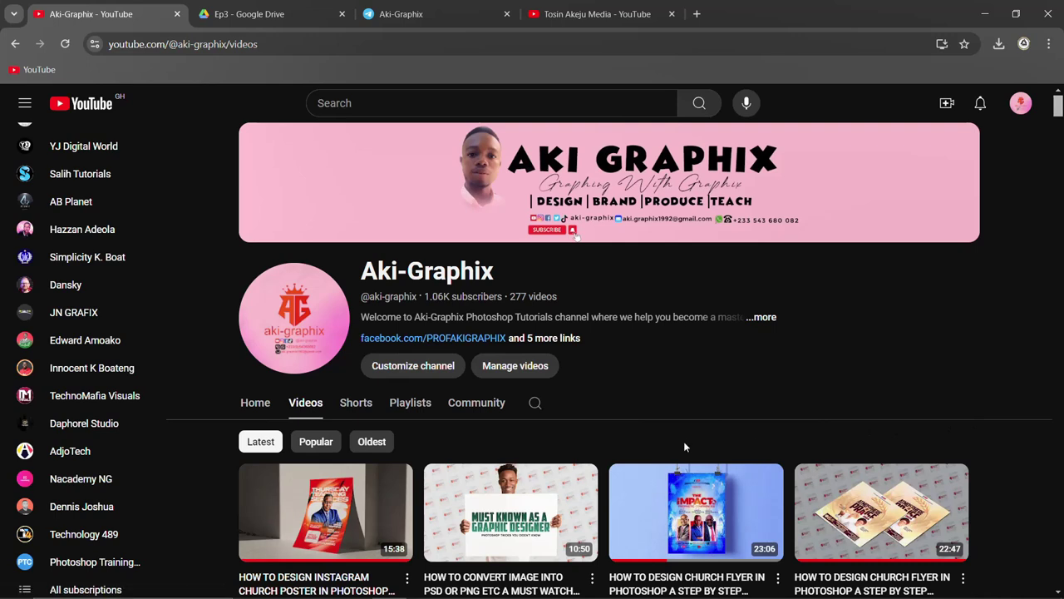
pyautogui.scroll(-9, 683, 449)
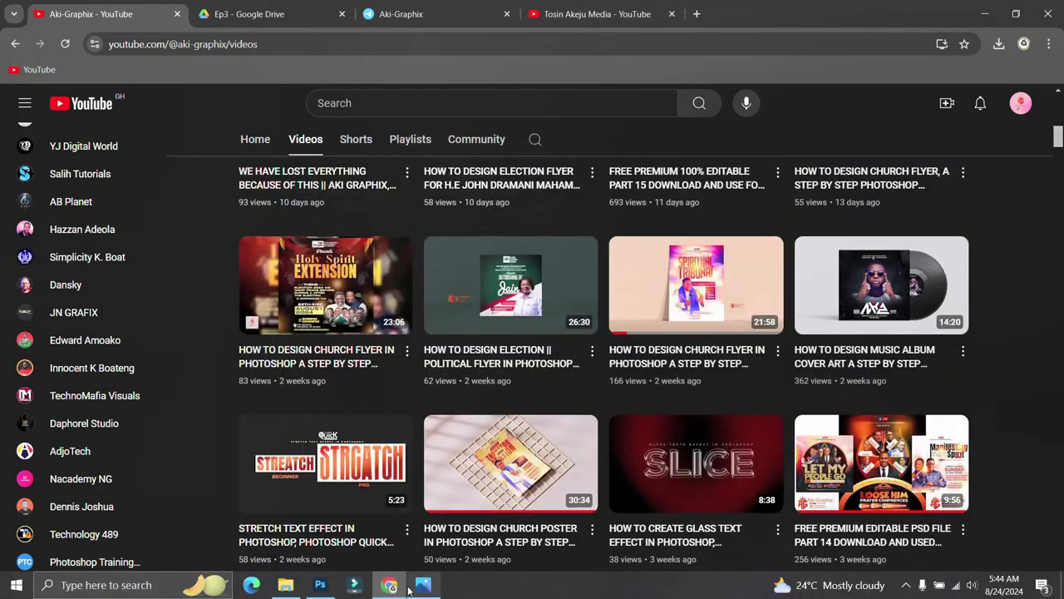
pyautogui.click(322, 585)
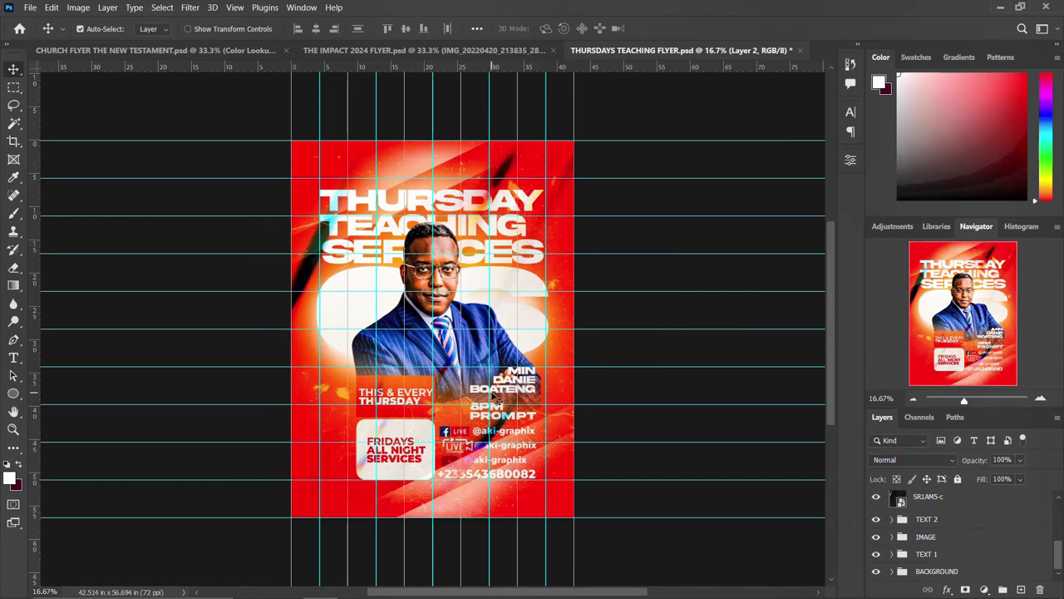
pyautogui.scroll(1, 492, 397)
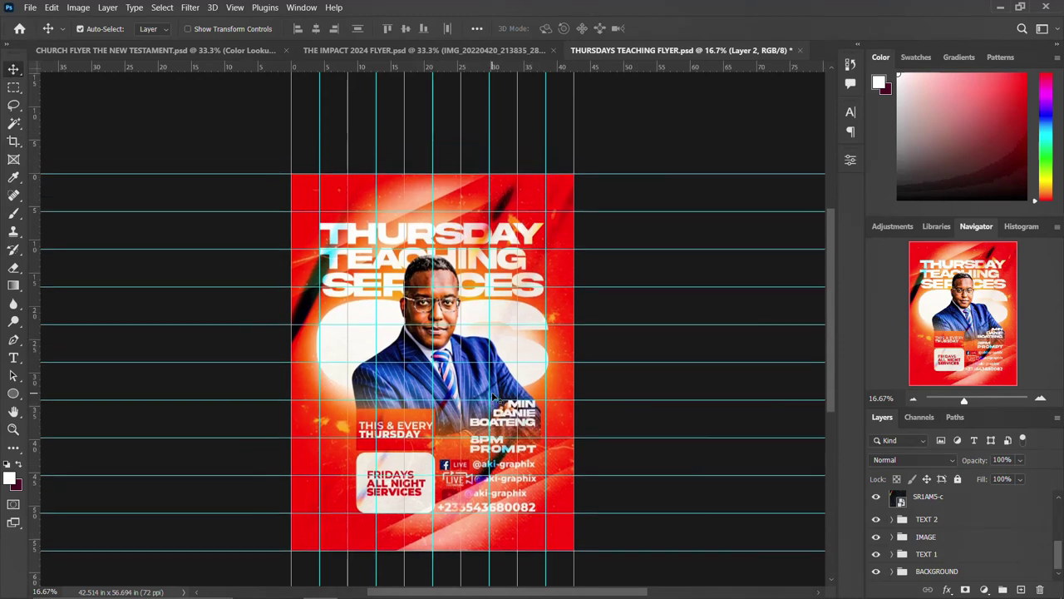
pyautogui.scroll(-2, 493, 398)
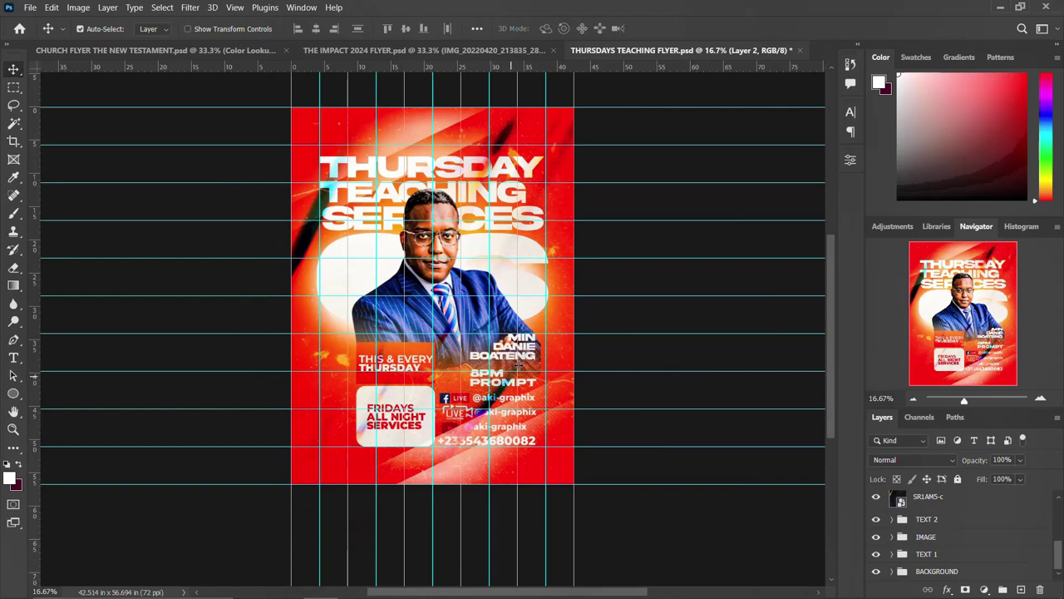